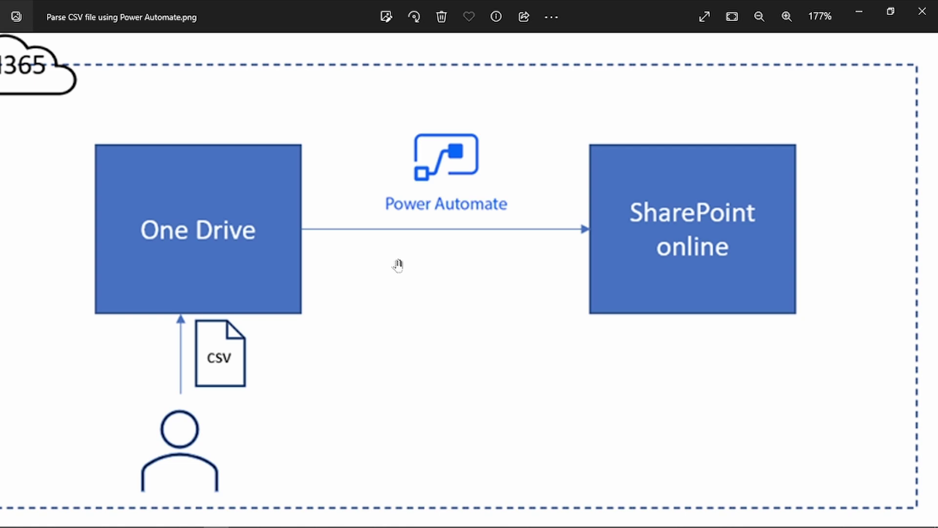
# - Switch to the flow in Power Automate, and open the Employees123 SharePoint list to examine its columns
pyautogui.hotkey('alt', 'Tab')
pyautogui.hotkey('alt', 'Tab')
pyautogui.hotkey('alt', 'Tab')
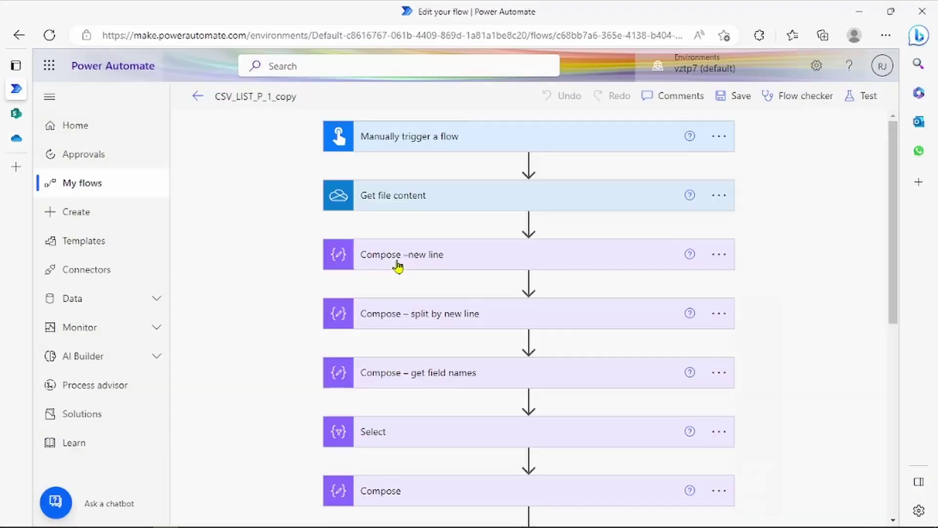
pyautogui.click(21, 120)
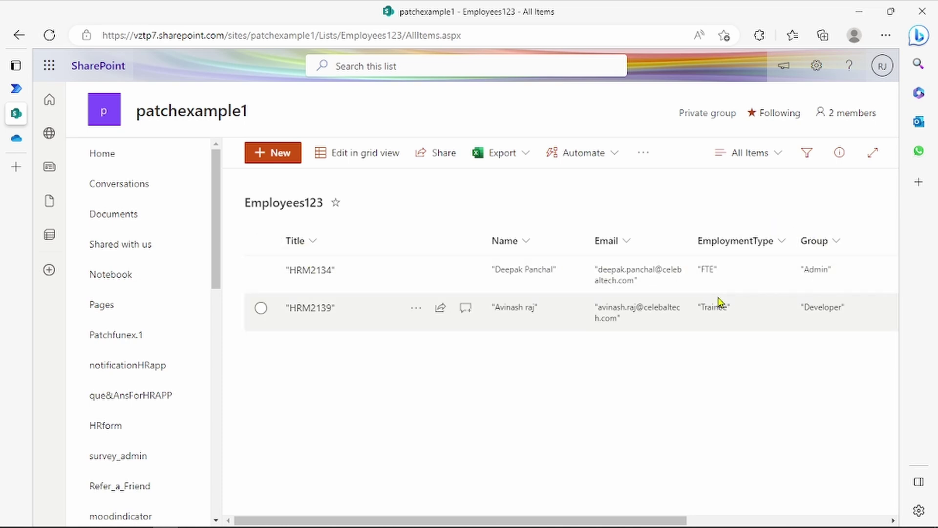
pyautogui.hscroll(3, 721, 302)
pyautogui.hscroll(-3, 721, 303)
# - Open Employeedata.csv from the OneDrive search results, view it full screen and examine its header columns
pyautogui.click(16, 139)
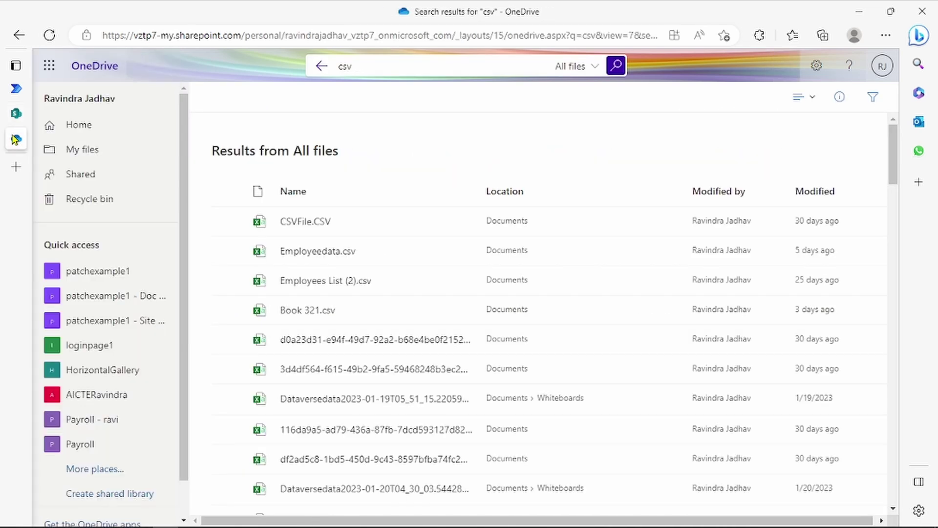
pyautogui.click(313, 254)
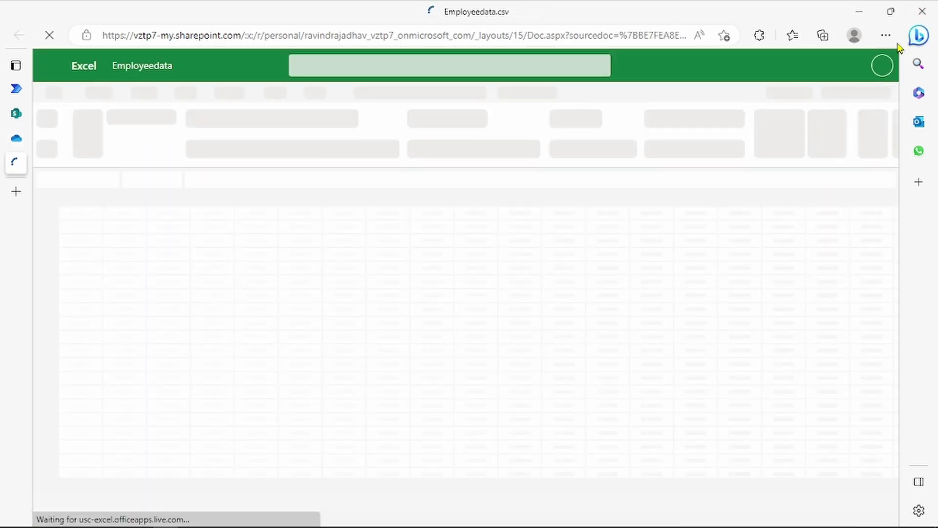
pyautogui.press('F11')
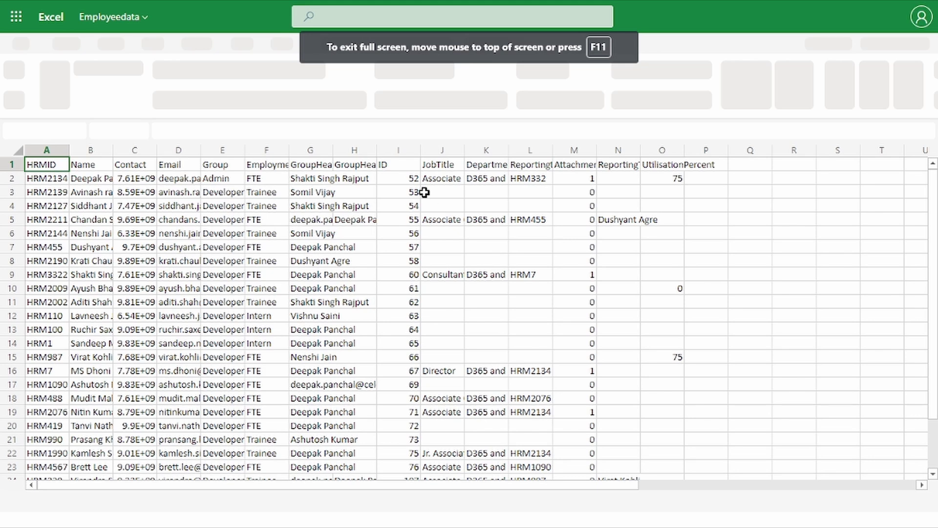
pyautogui.click(78, 165)
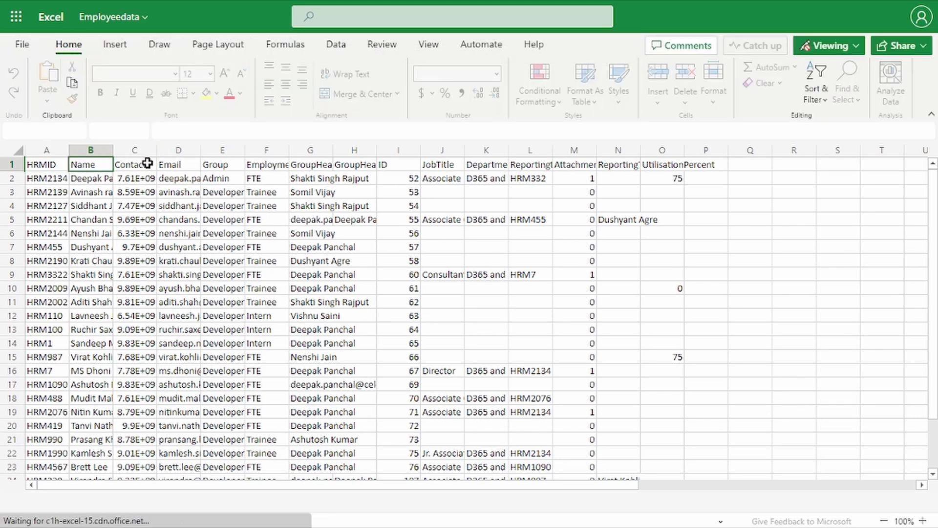
pyautogui.click(264, 166)
pyautogui.click(306, 169)
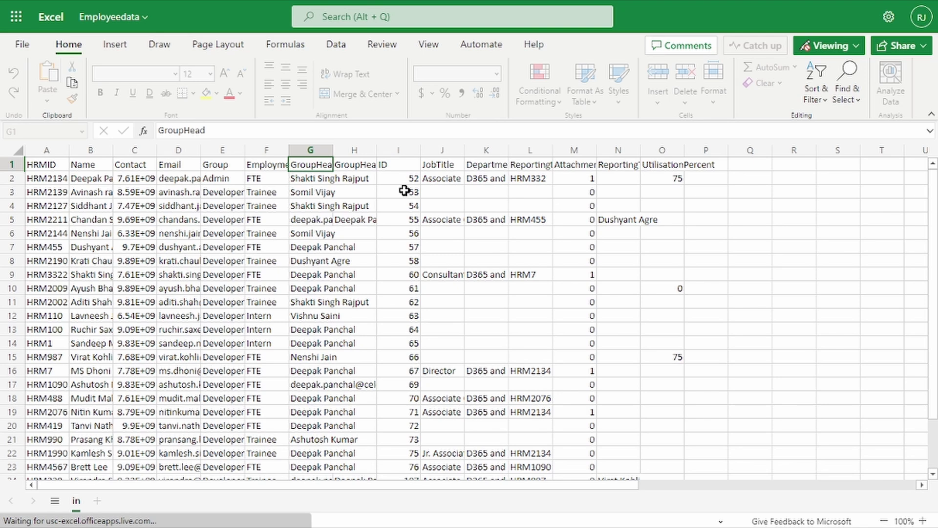
# - Switch back to the Employees123 SharePoint list and examine its columns across the full width
pyautogui.hotkey('alt', 'Tab')
pyautogui.press('Tab')
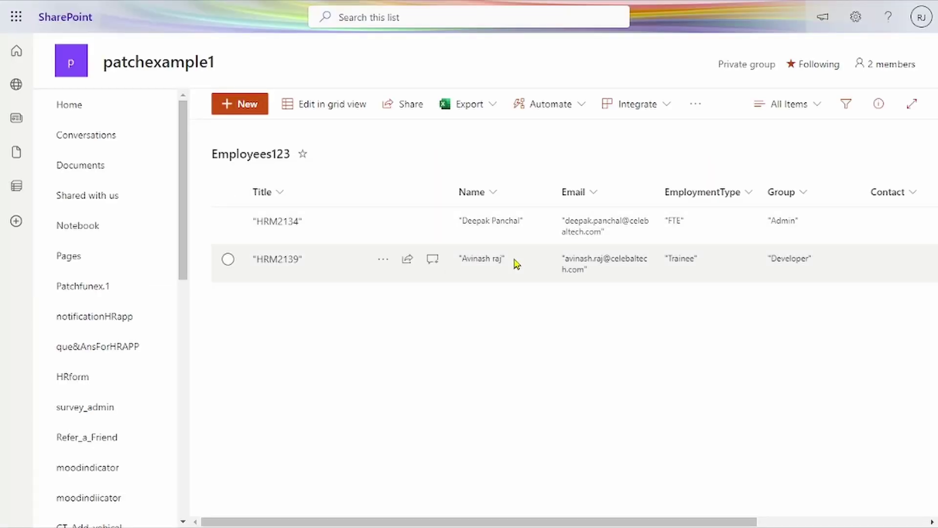
pyautogui.hscroll(5, 516, 264)
pyautogui.hscroll(-5, 517, 264)
# - Switch to OneDrive, leave the csv search results and show the upload options for files and folders
pyautogui.hotkey('alt', 'Tab')
pyautogui.hotkey('alt', 'Tab')
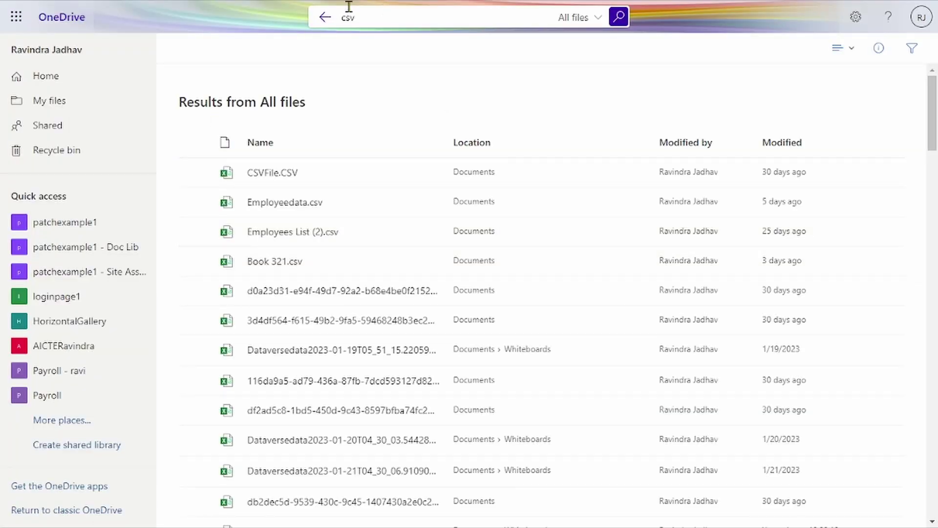
pyautogui.click(316, 19)
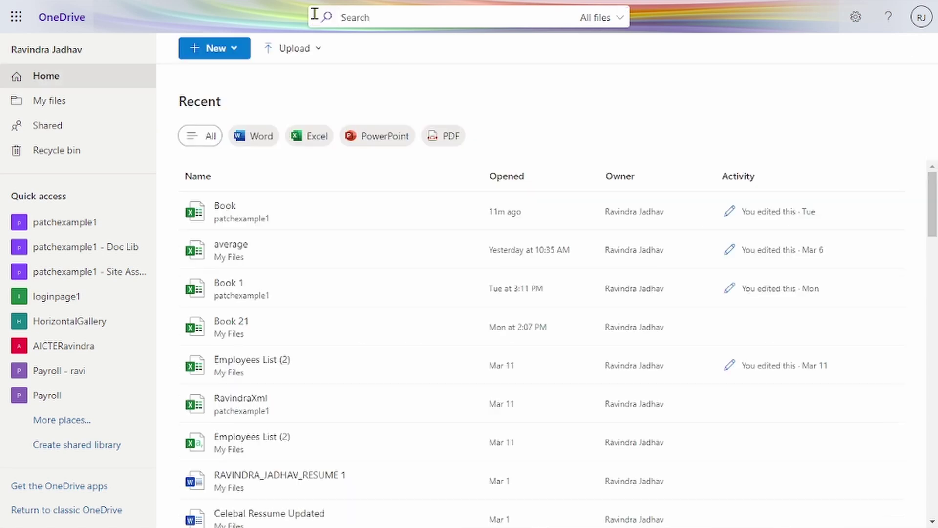
pyautogui.click(305, 51)
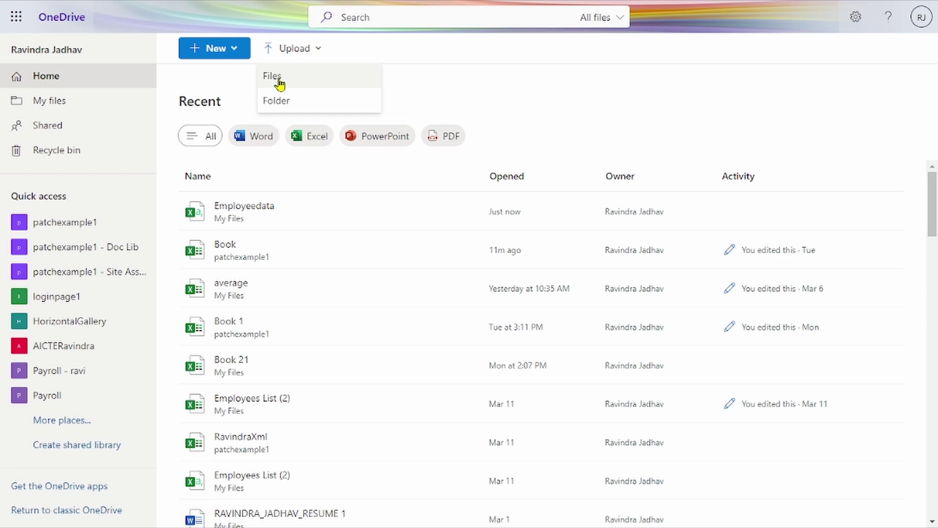
# - Switch to Power Automate, save the CSV_LIST_P_1_copy flow and look over its actions down to Apply to each
pyautogui.hotkey('alt', 'Tab')
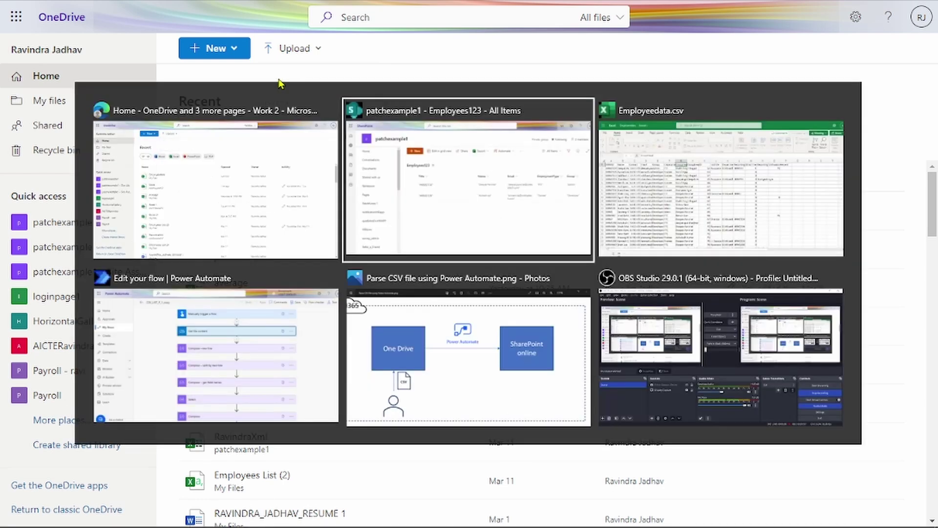
pyautogui.press('Tab')
pyautogui.press('Tab')
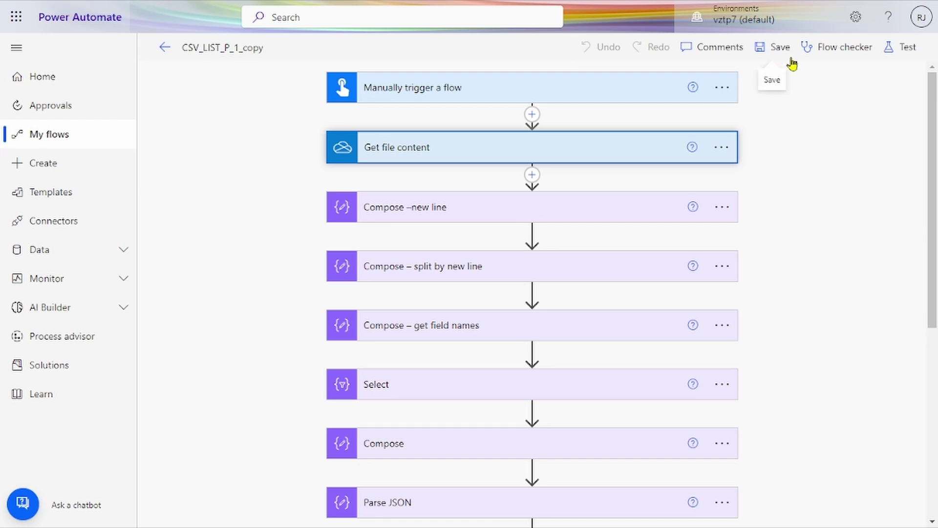
pyautogui.click(782, 62)
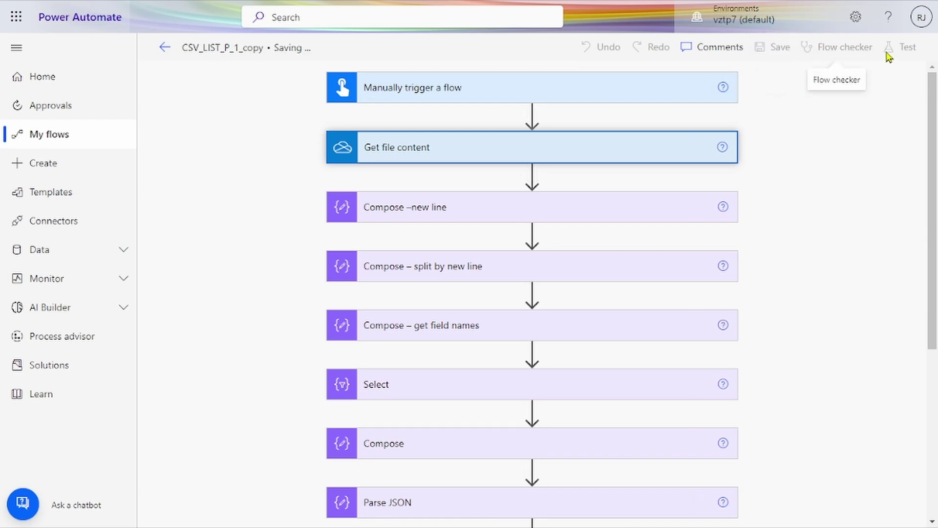
pyautogui.scroll(-5, 579, 309)
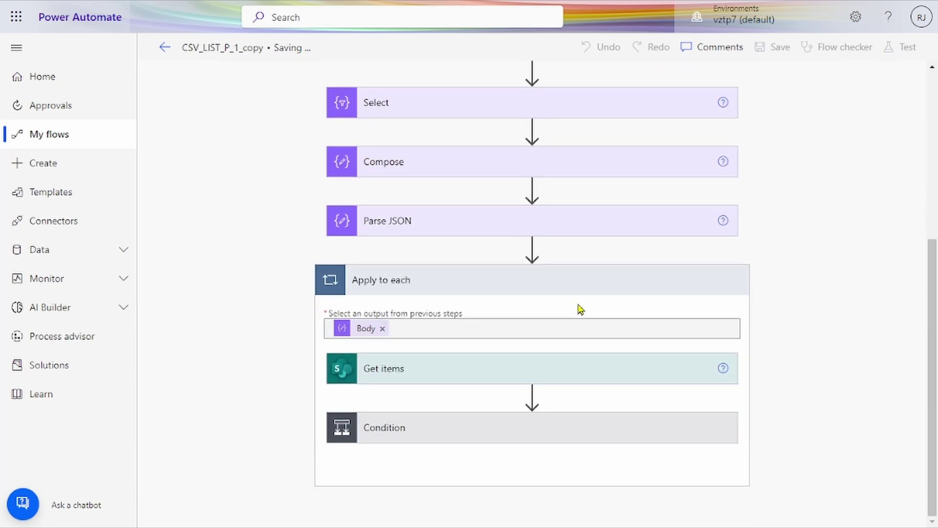
pyautogui.rightClick(579, 309)
pyautogui.scroll(2, 529, 294)
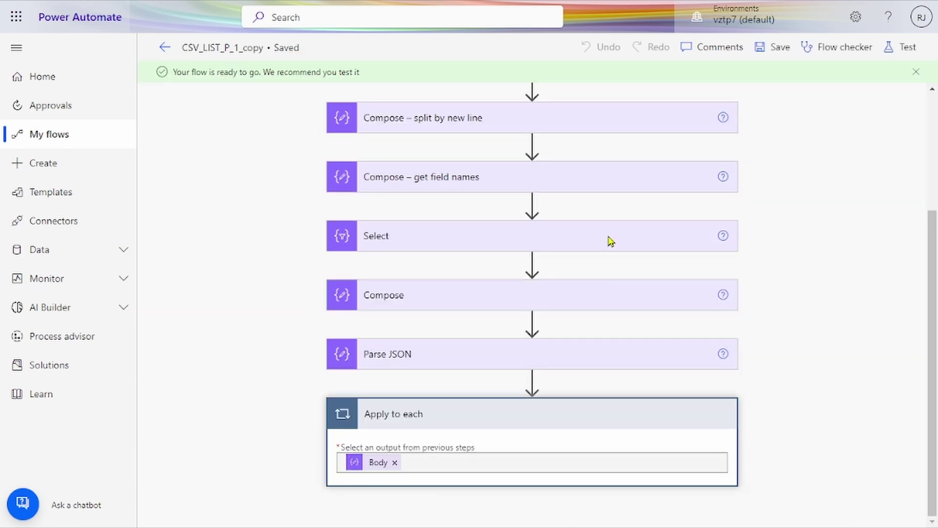
pyautogui.scroll(3, 684, 210)
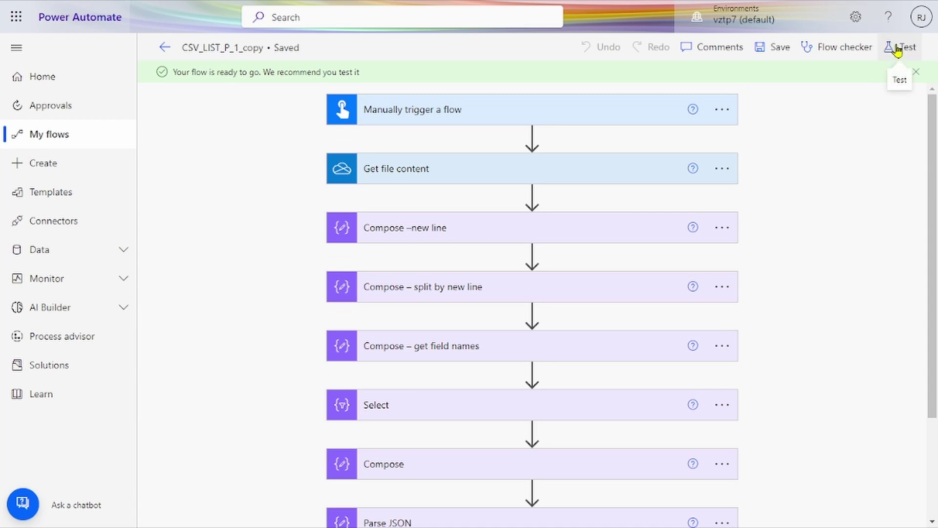
# - Run a manual test of the CSV_LIST_P_1_copy flow and follow the progress of its actions
pyautogui.click(898, 50)
pyautogui.click(789, 84)
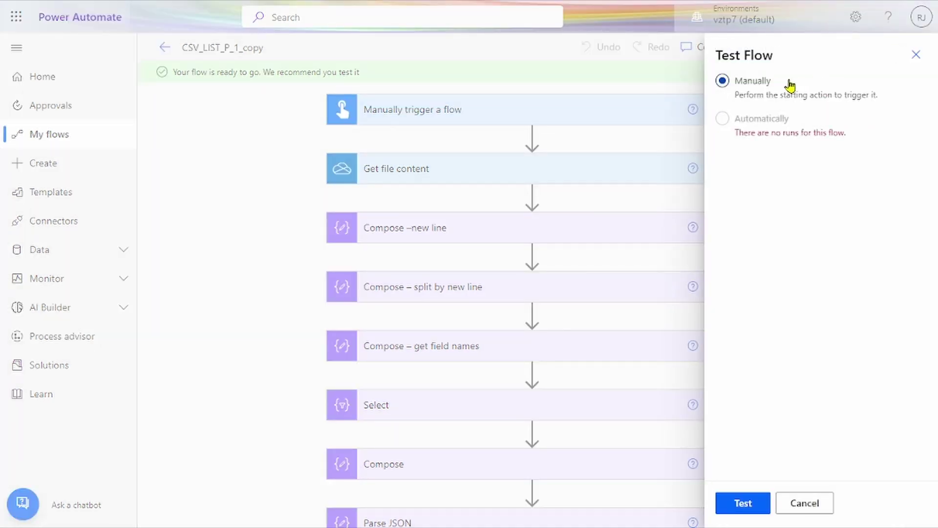
pyautogui.click(765, 118)
pyautogui.click(742, 503)
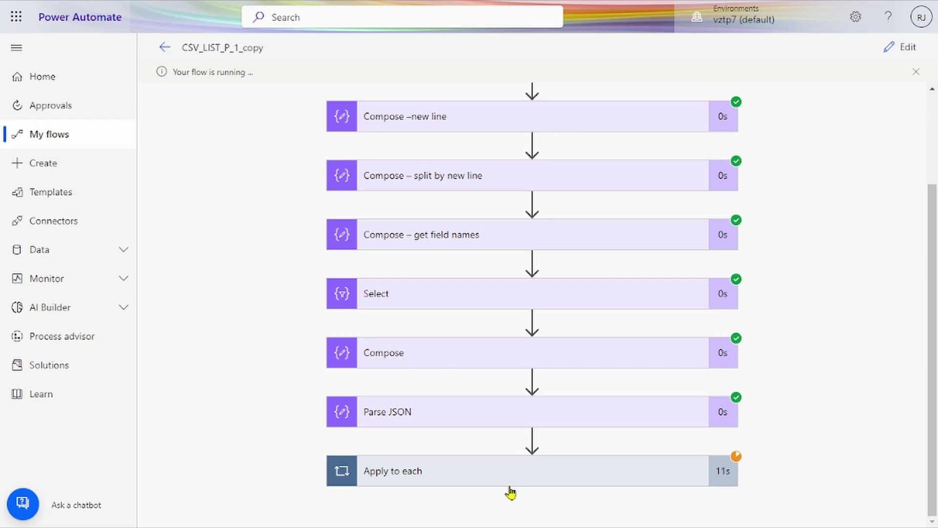
pyautogui.scroll(2, 510, 492)
pyautogui.scroll(-2, 510, 493)
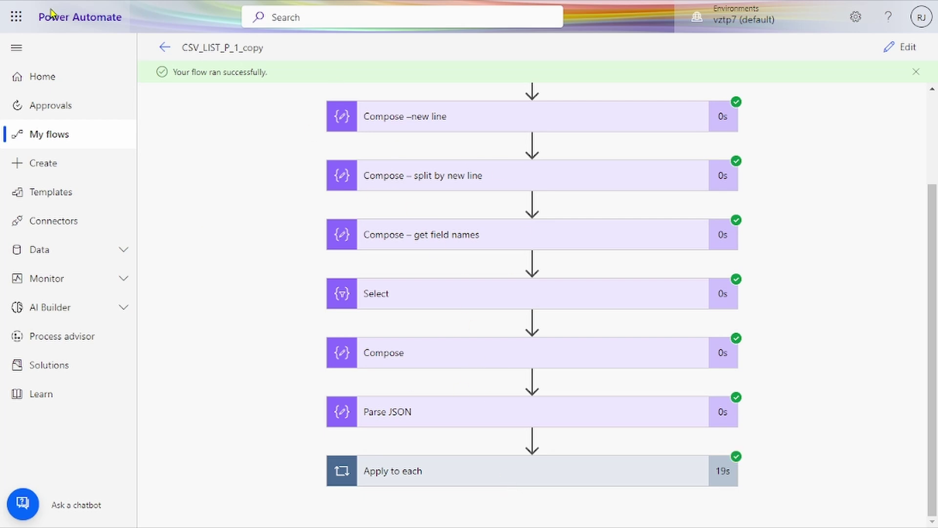
# - Switch to the Employees123 SharePoint list, reload it and examine its items and all their columns
pyautogui.click(20, 120)
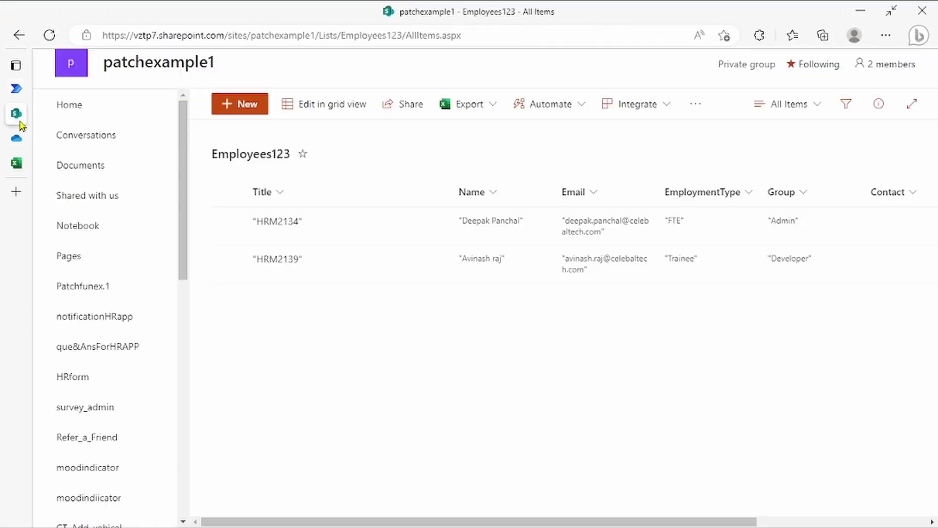
pyautogui.click(50, 35)
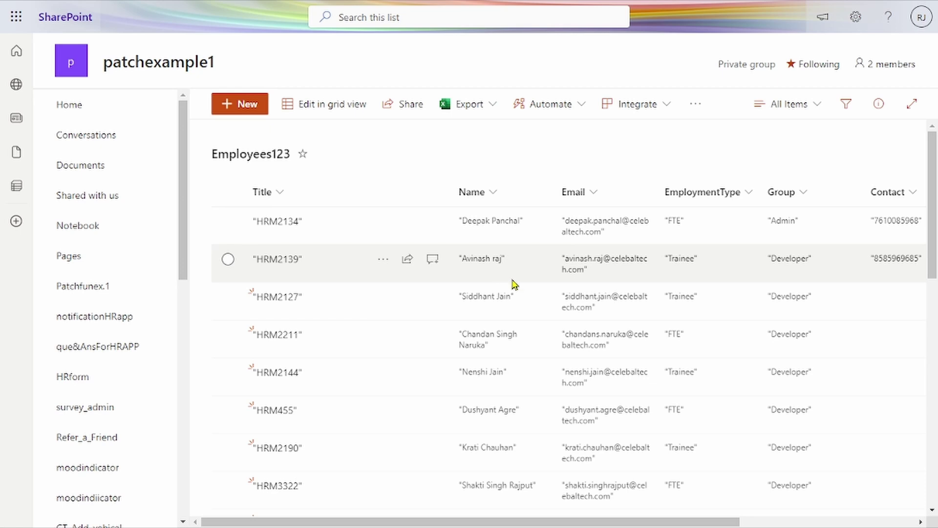
pyautogui.scroll(-1, 596, 348)
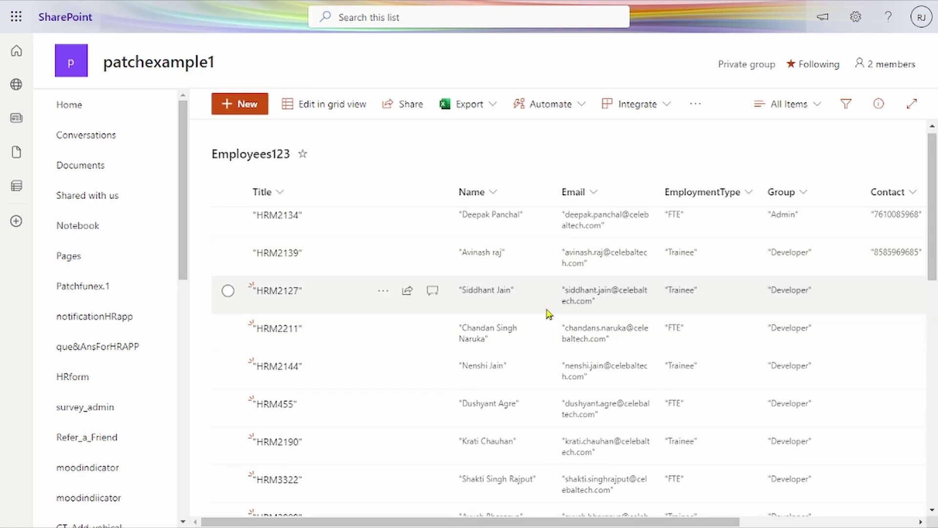
pyautogui.scroll(-1, 511, 307)
pyautogui.scroll(-3, 511, 306)
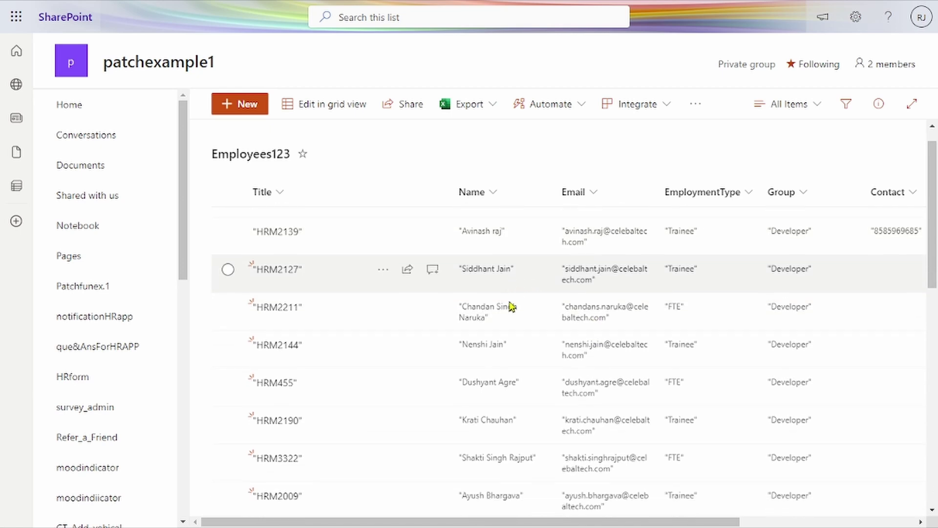
pyautogui.scroll(-10, 493, 321)
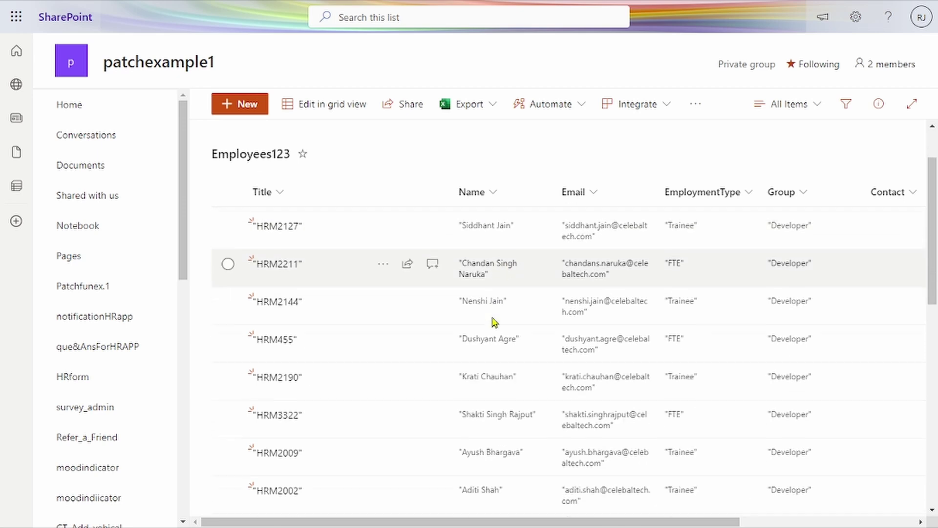
pyautogui.scroll(10, 493, 321)
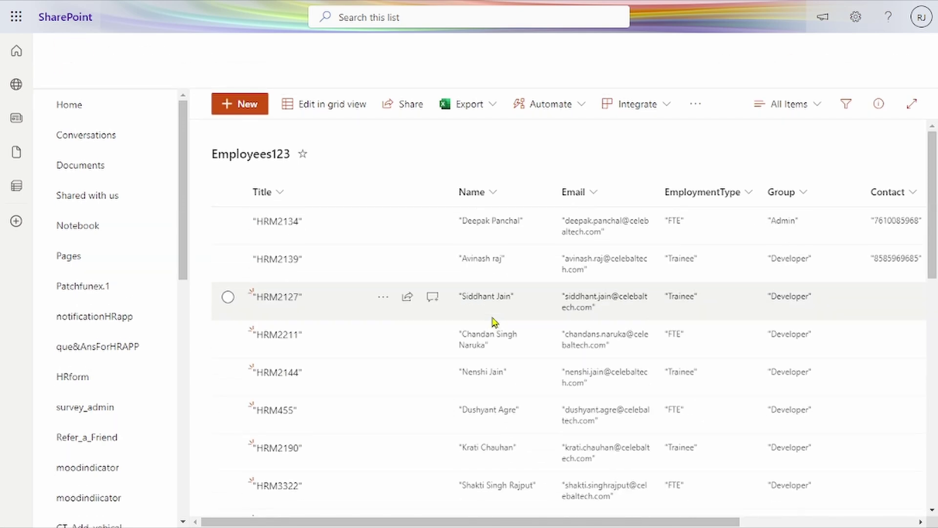
pyautogui.hscroll(2, 859, 300)
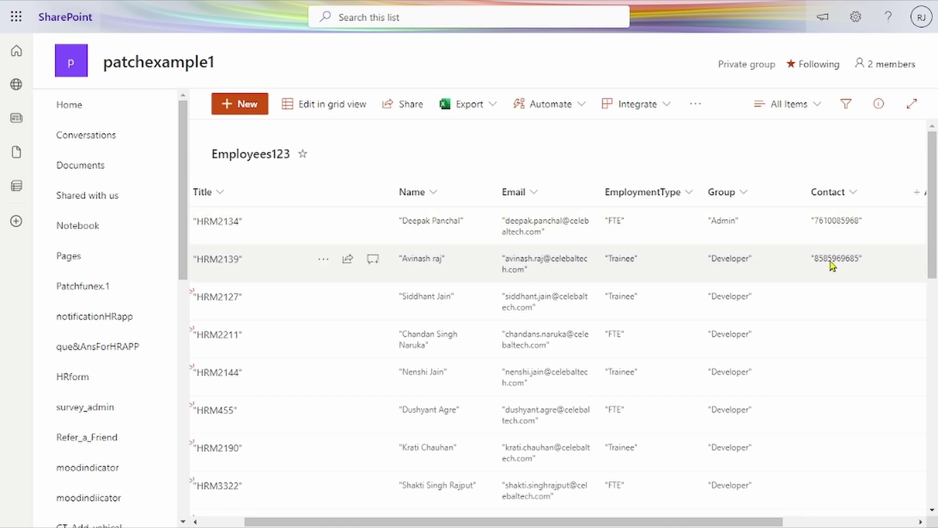
pyautogui.hscroll(3, 832, 265)
pyautogui.hscroll(-4, 832, 266)
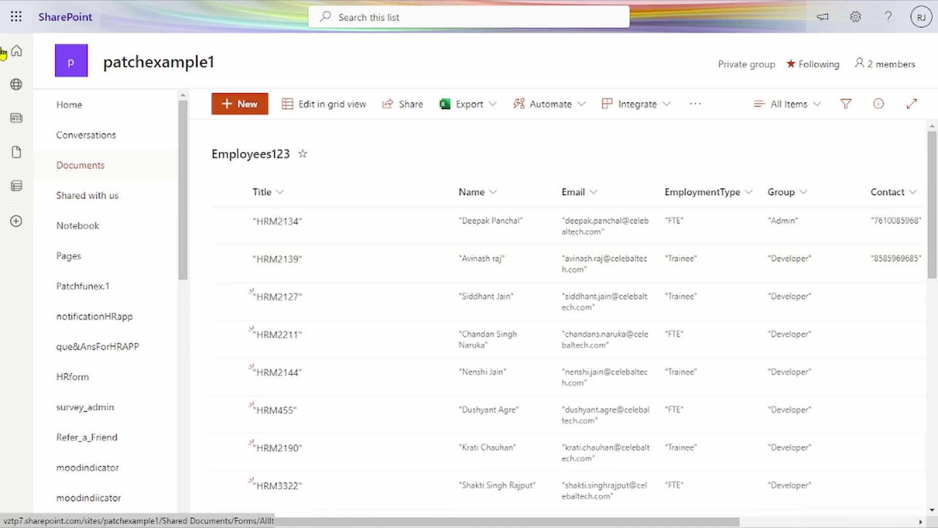
# - Return to the flow run, expand Apply to each and compare the condition results of its first three iterations
pyautogui.click(45, 89)
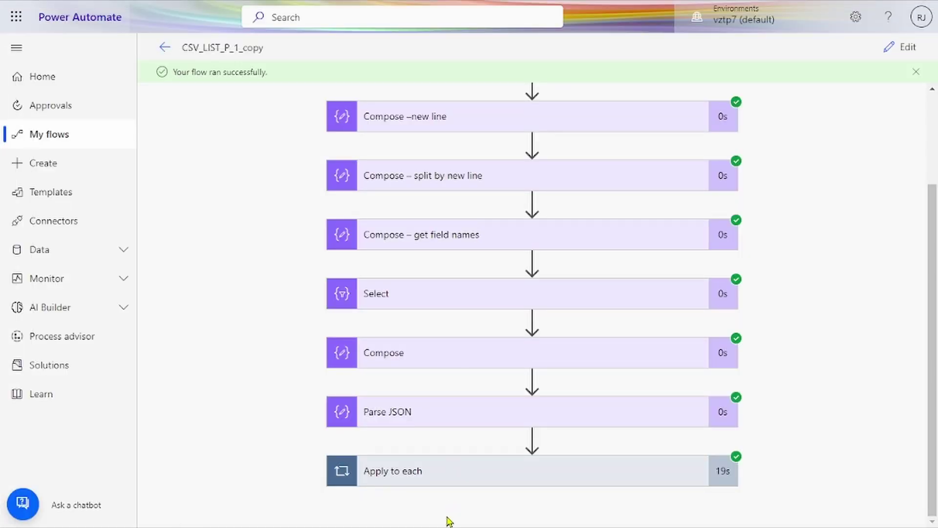
pyautogui.click(469, 476)
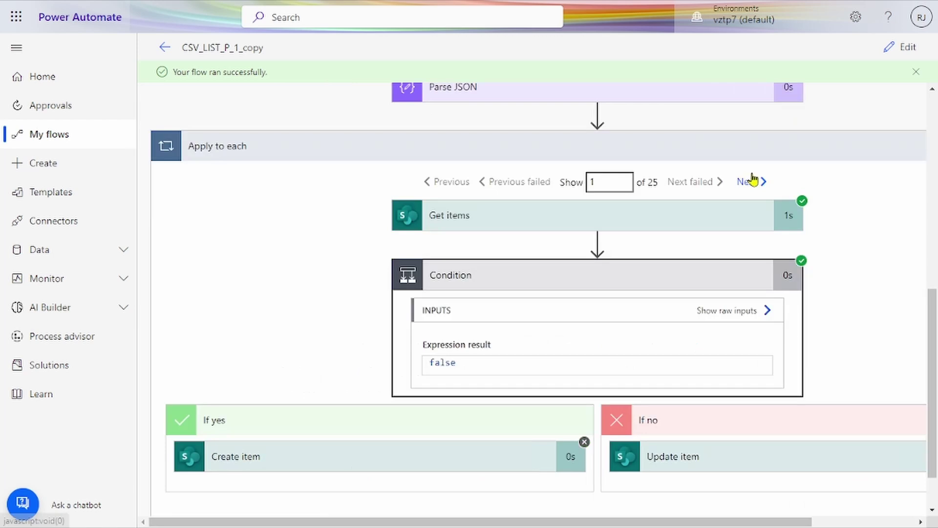
pyautogui.click(752, 181)
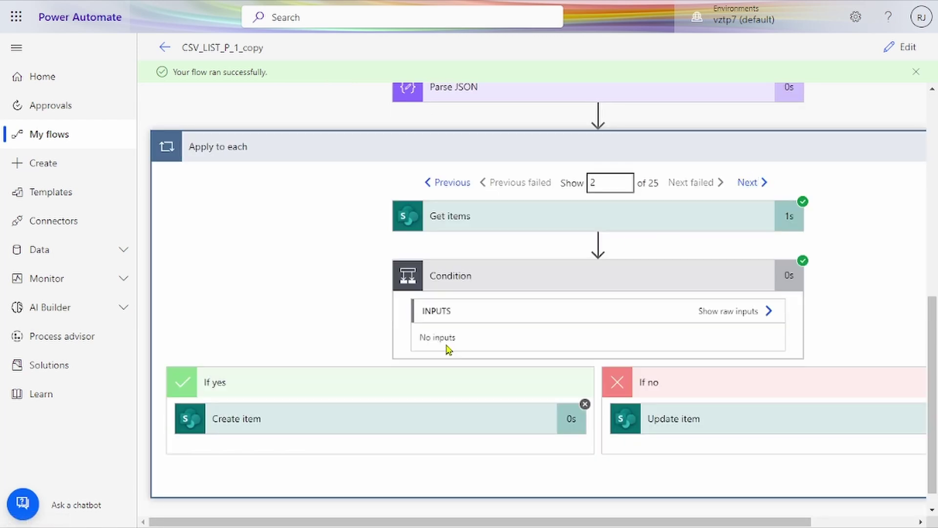
pyautogui.click(761, 190)
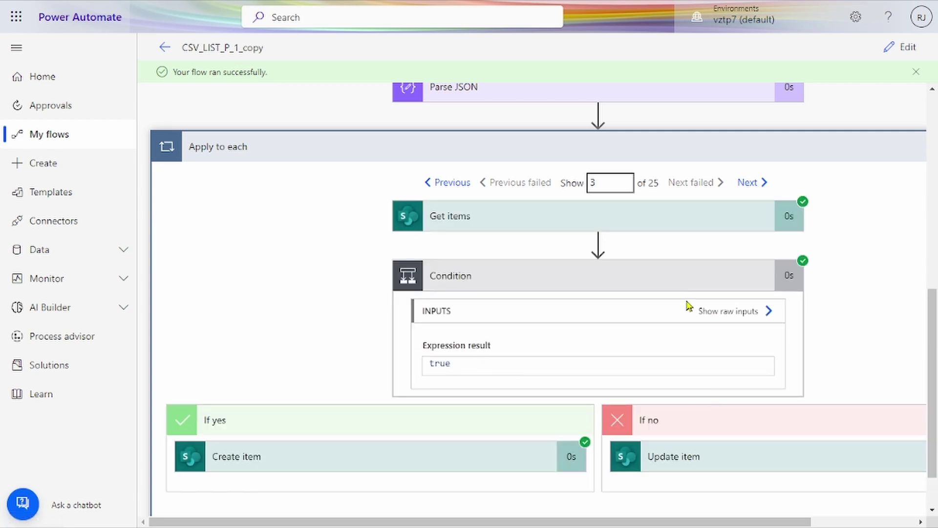
pyautogui.doubleClick(452, 182)
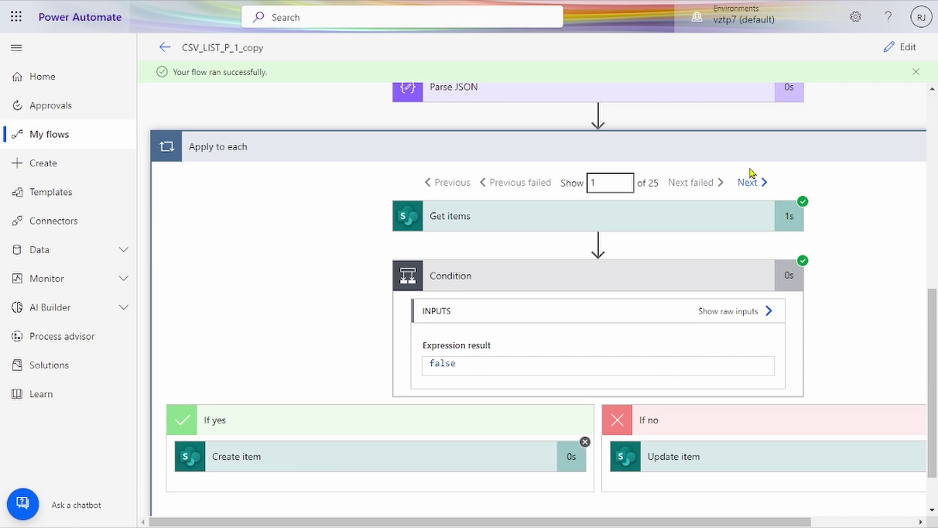
# - Go to the third Apply to each iteration and examine the inputs and outputs of its Create item action
pyautogui.click(753, 183)
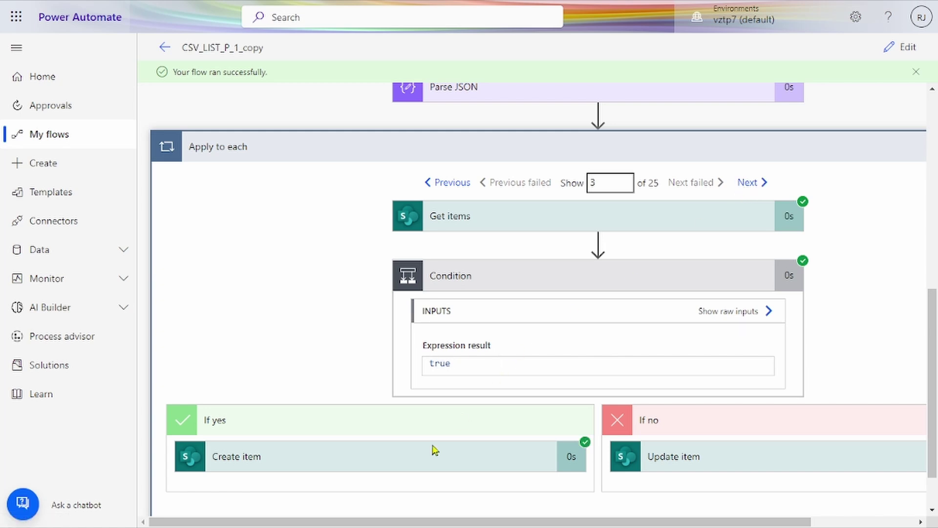
pyautogui.click(423, 458)
pyautogui.scroll(-20, 422, 457)
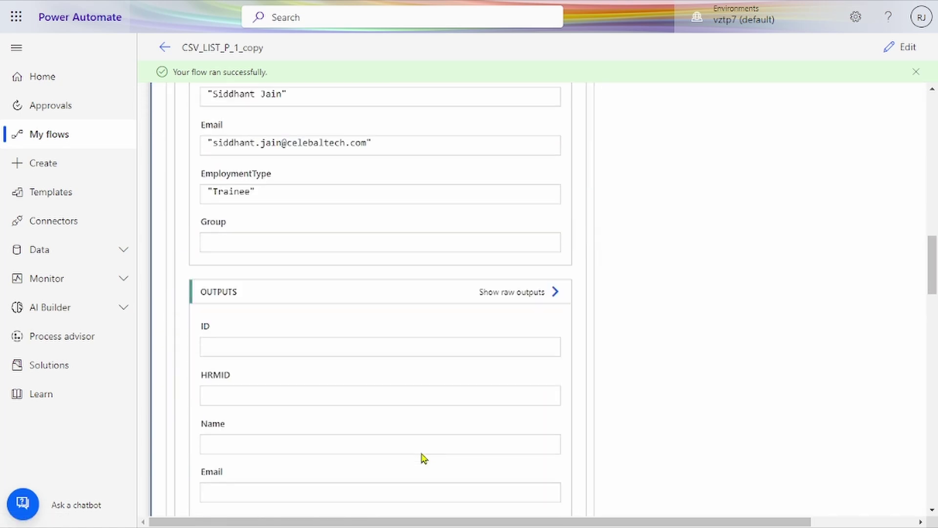
# - Review the remaining Create item outputs, then locate the Update item action in the condition's If no branch
pyautogui.scroll(-15, 421, 457)
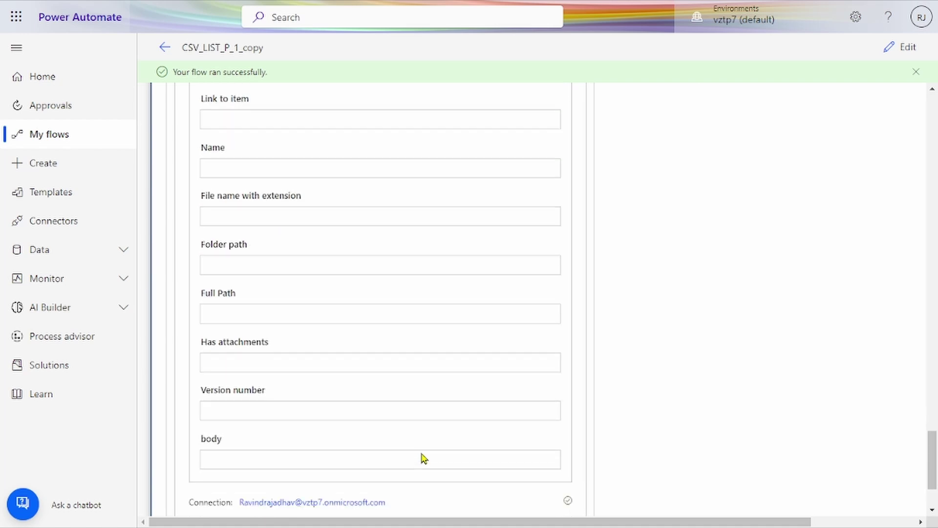
pyautogui.scroll(15, 815, 283)
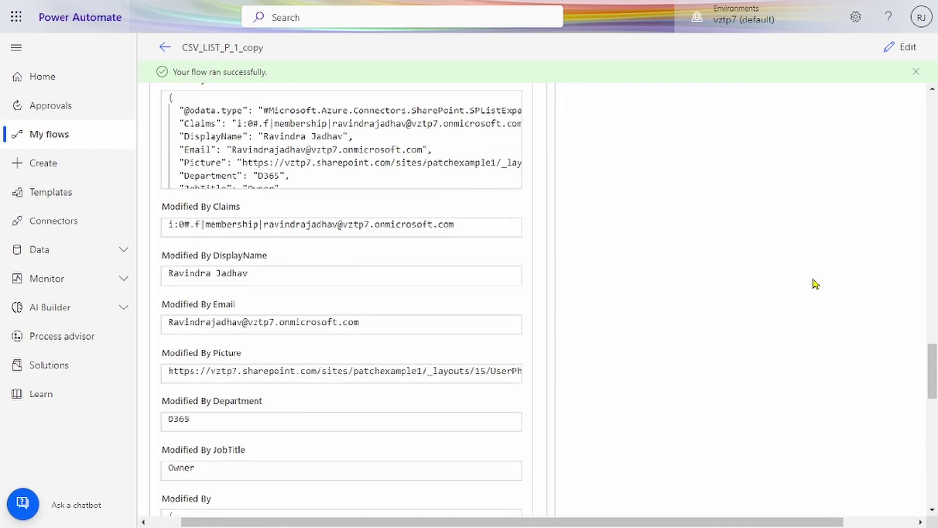
pyautogui.hscroll(5, 815, 284)
pyautogui.scroll(1, 815, 283)
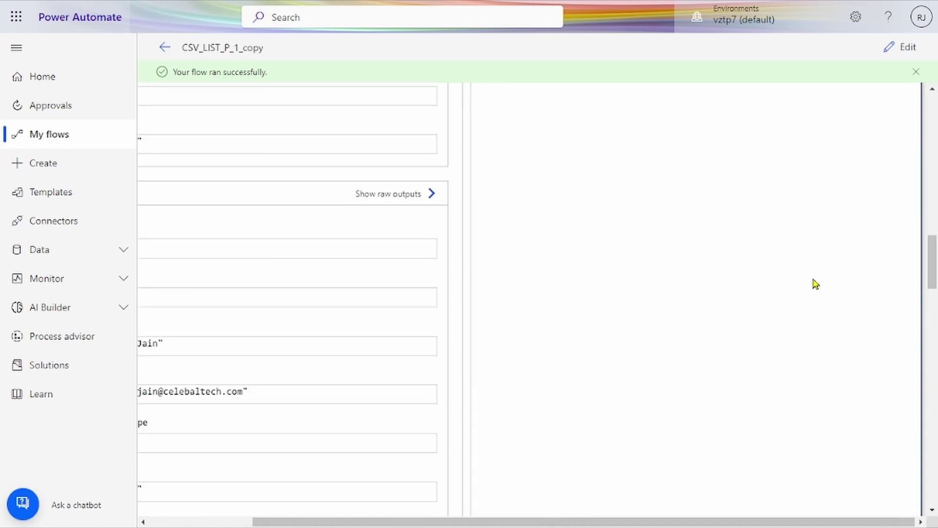
pyautogui.scroll(5, 815, 283)
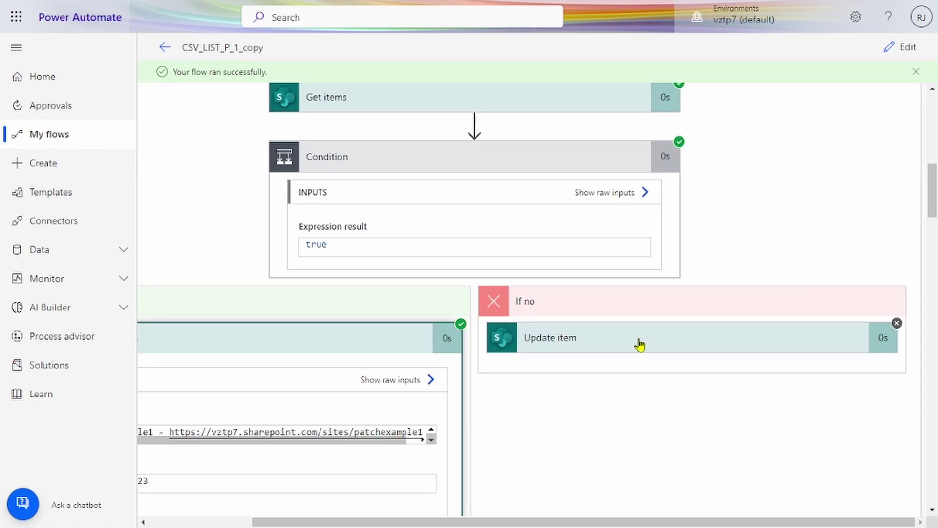
# - Open the flow for editing and review its actions from the manual trigger to Apply to each, expanding the trigger and Compose –new line
pyautogui.click(902, 48)
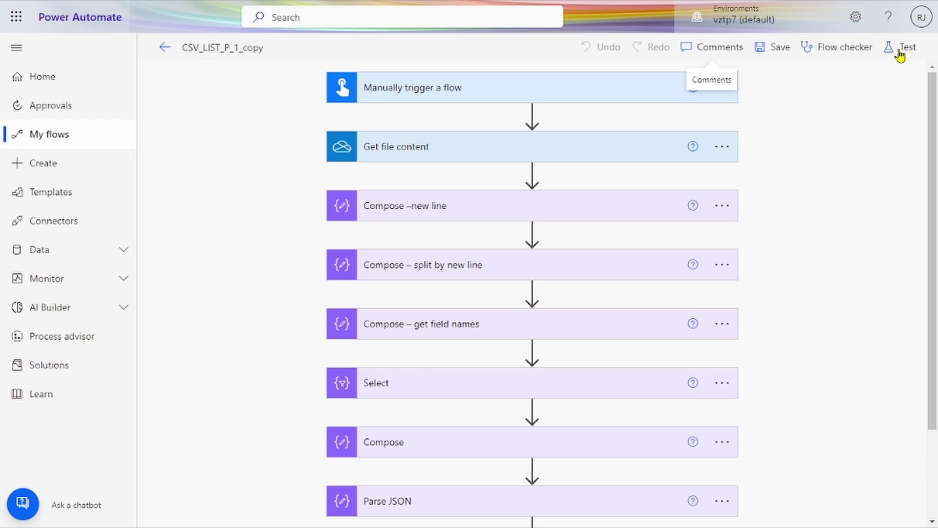
pyautogui.click(588, 100)
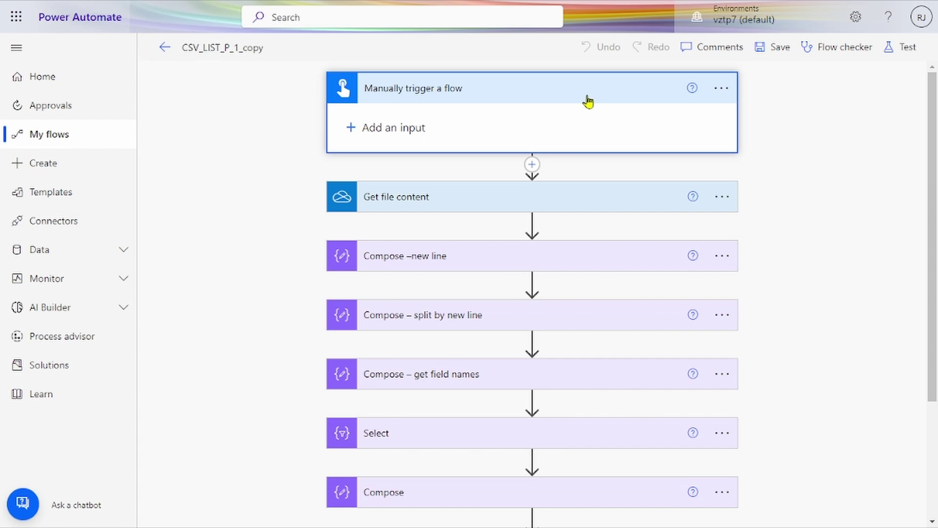
pyautogui.scroll(-1, 496, 203)
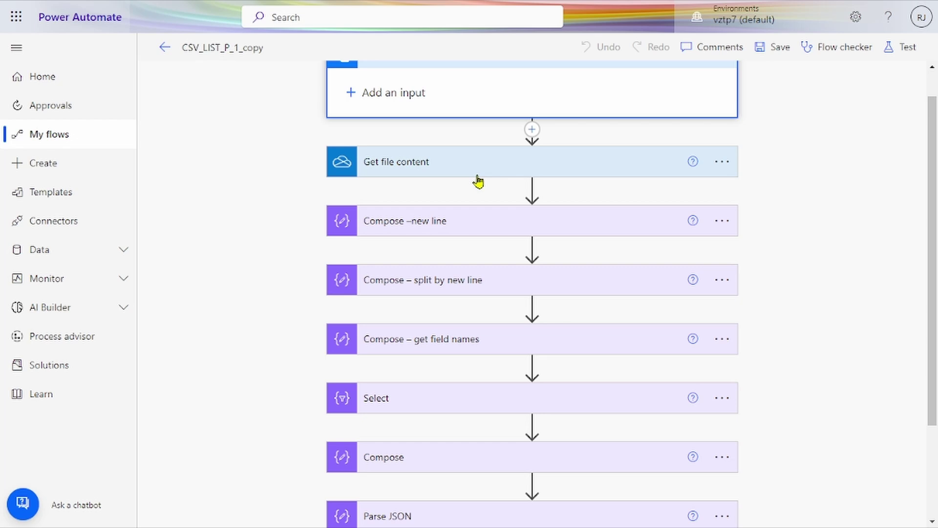
pyautogui.scroll(-1, 478, 182)
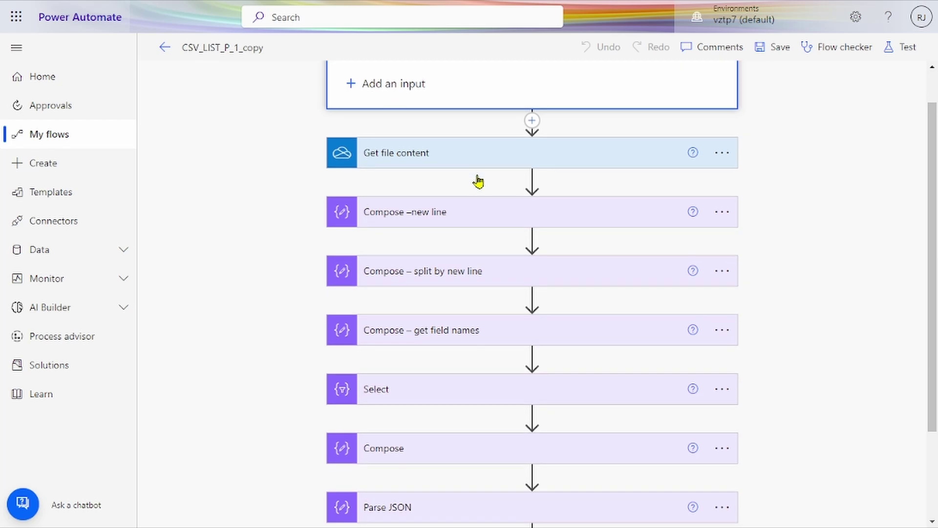
pyautogui.scroll(-1, 477, 181)
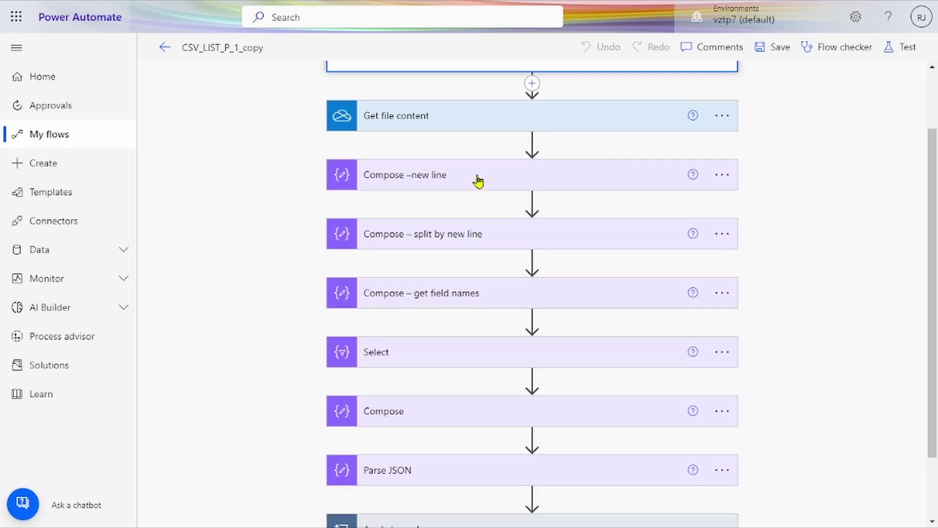
pyautogui.scroll(-2, 416, 173)
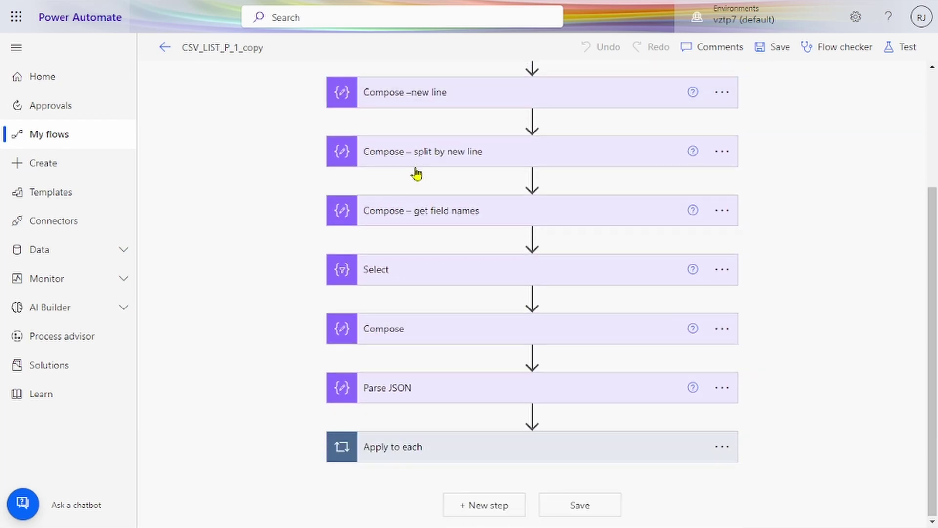
pyautogui.scroll(3, 419, 171)
pyautogui.scroll(-1, 419, 171)
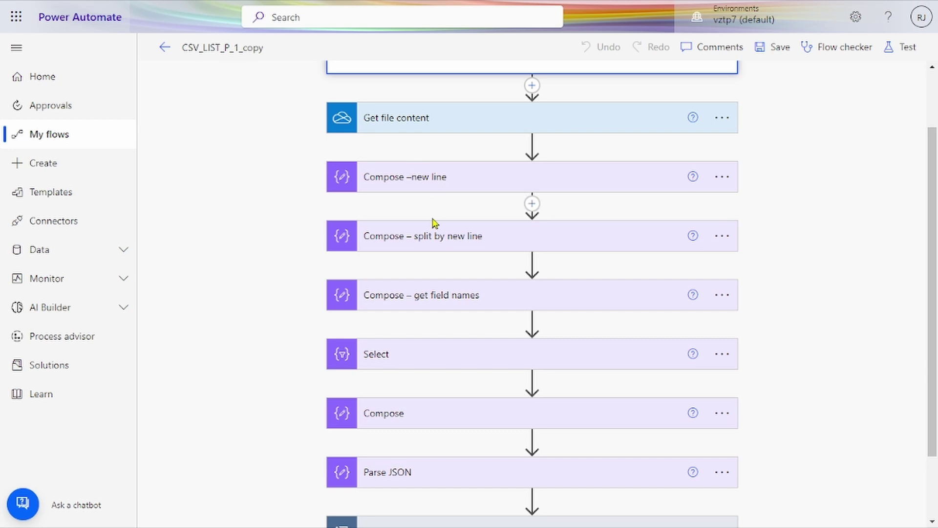
pyautogui.scroll(2, 434, 222)
pyautogui.scroll(-1, 434, 221)
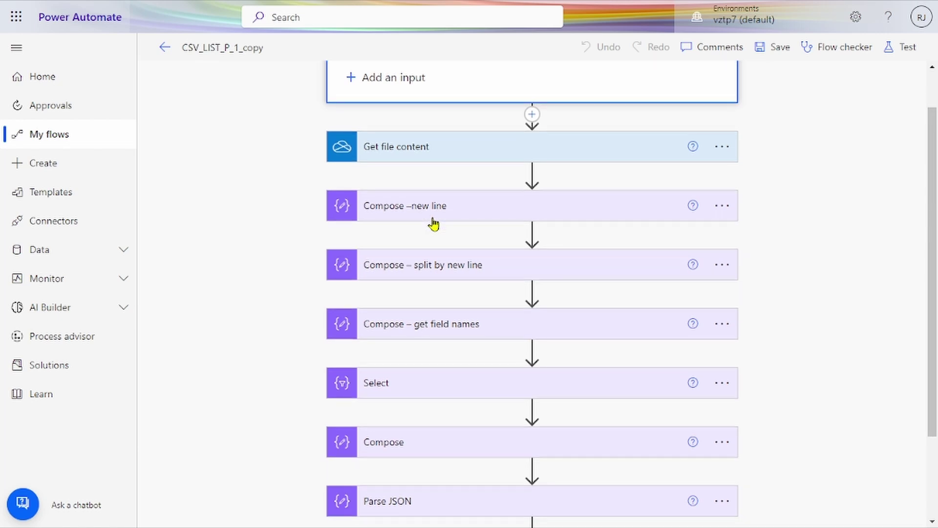
pyautogui.click(442, 212)
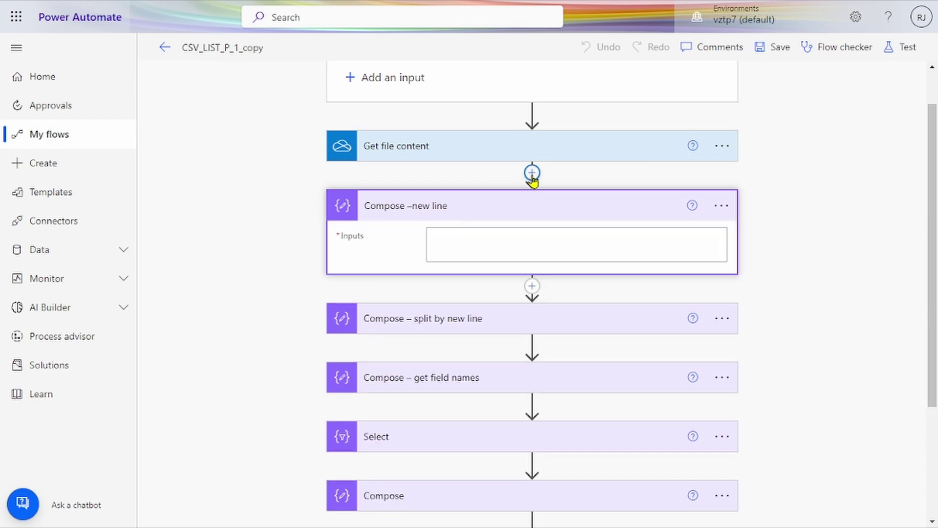
pyautogui.click(532, 173)
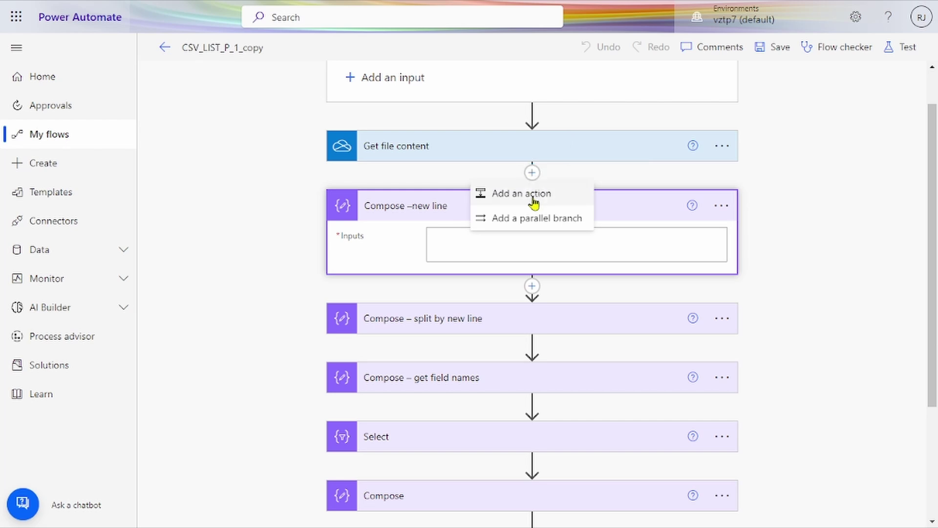
pyautogui.click(534, 195)
pyautogui.click(497, 196)
pyautogui.write('compo')
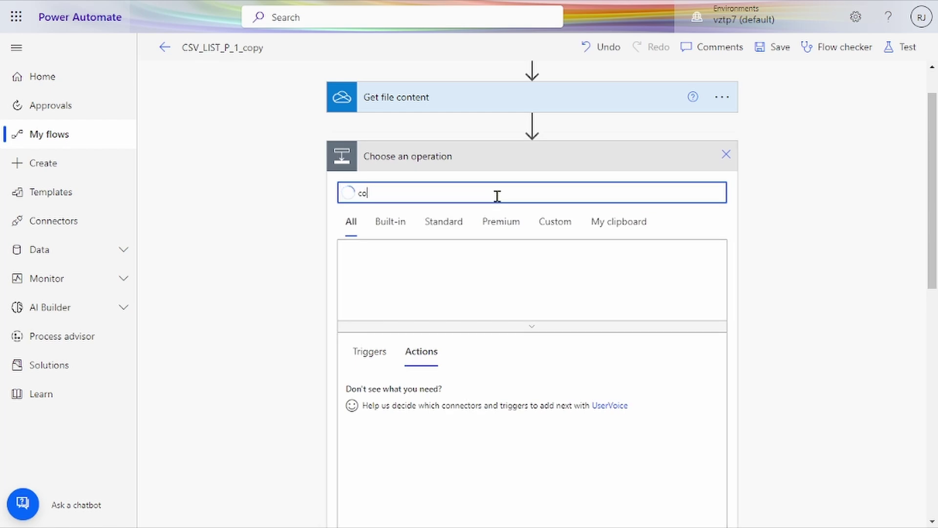
pyautogui.click(429, 291)
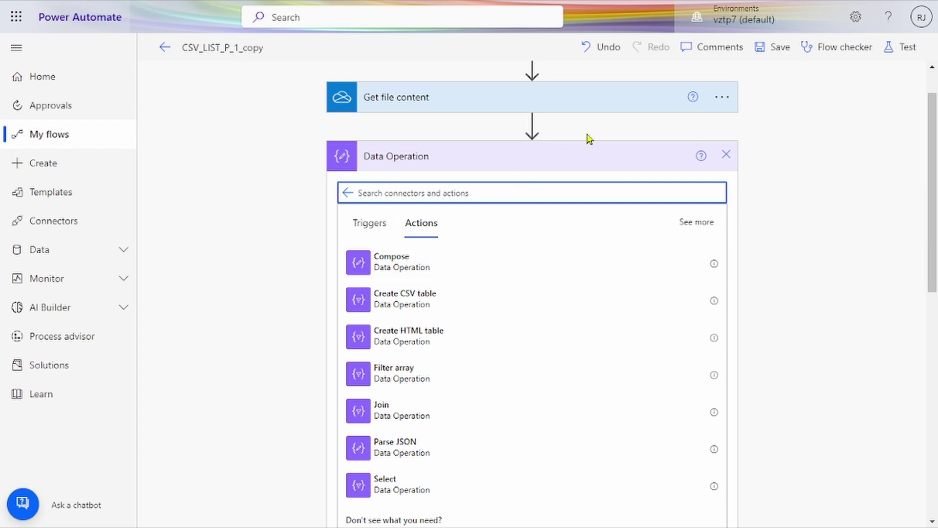
pyautogui.click(726, 156)
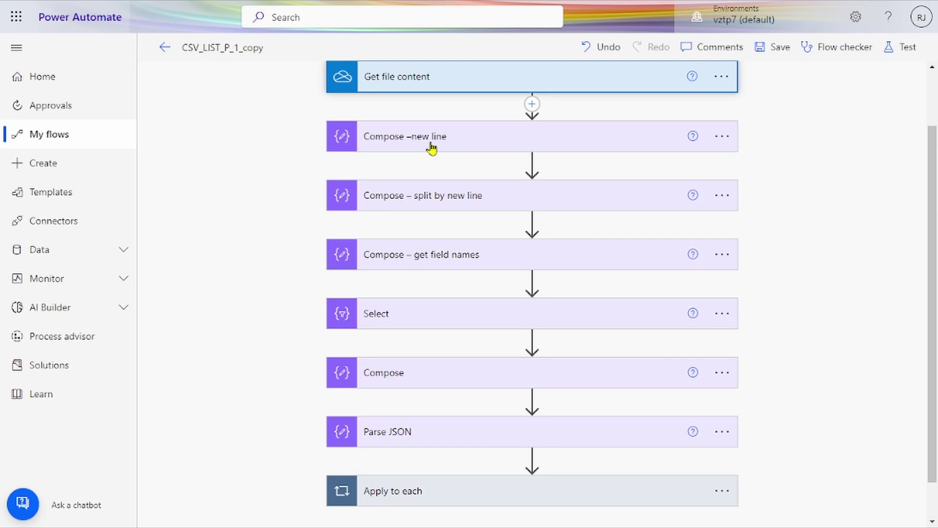
# - Expand the Compose –new line action and examine its Inputs field and the available dynamic content
pyautogui.click(431, 147)
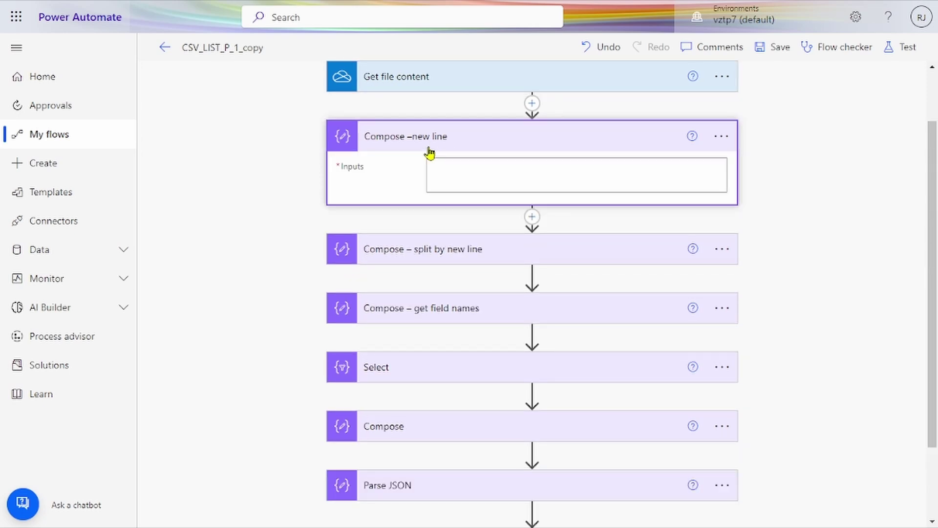
pyautogui.click(467, 172)
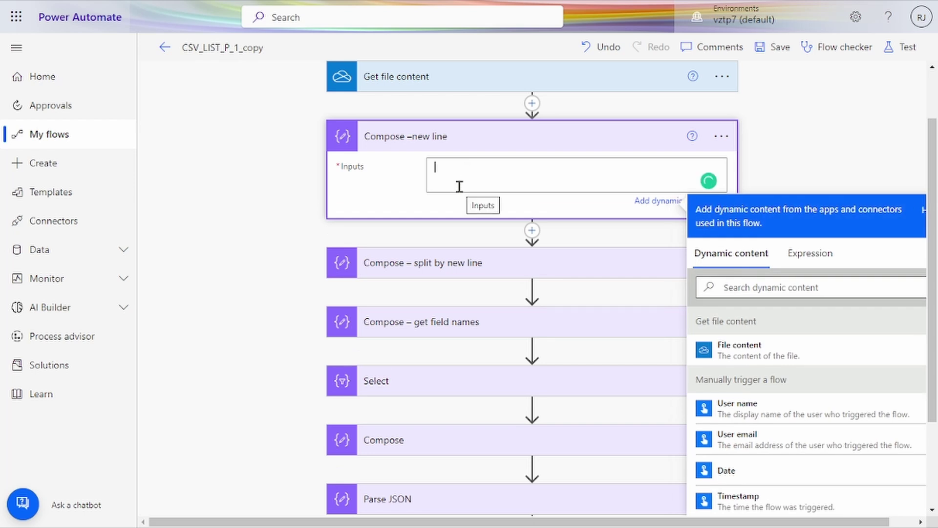
pyautogui.scroll(-1, 460, 190)
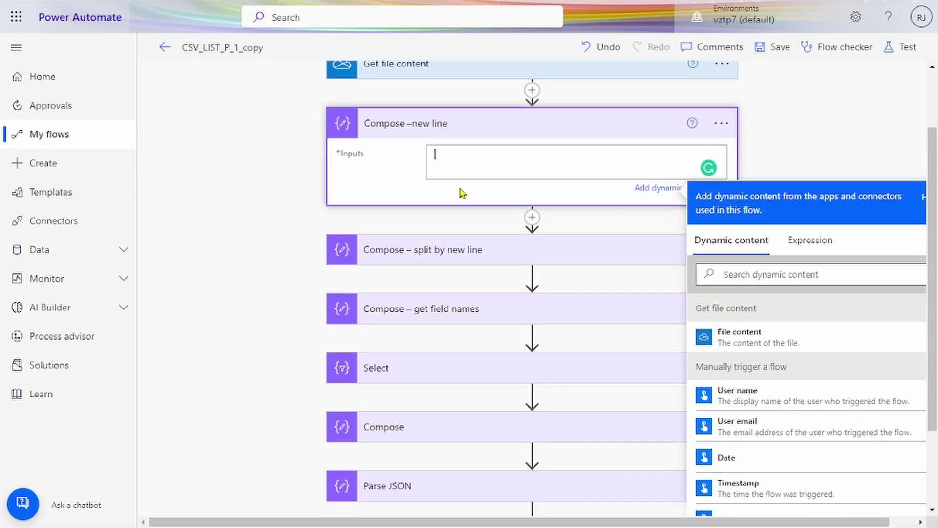
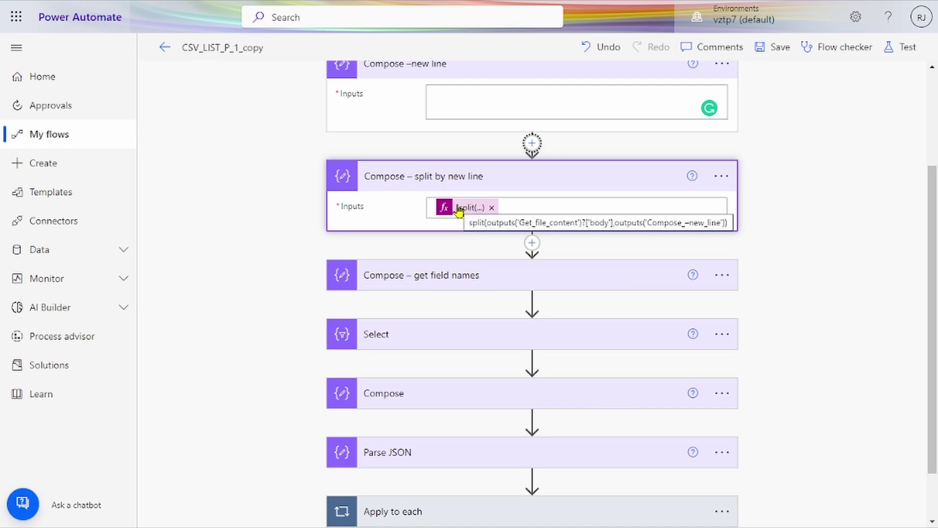
# - In Compose – split by new line, draft the expression split(outputs('Get_file_content')?['body'],outputs('Compose_–new_line')) from the file content and Compose –new line outputs
pyautogui.click(601, 202)
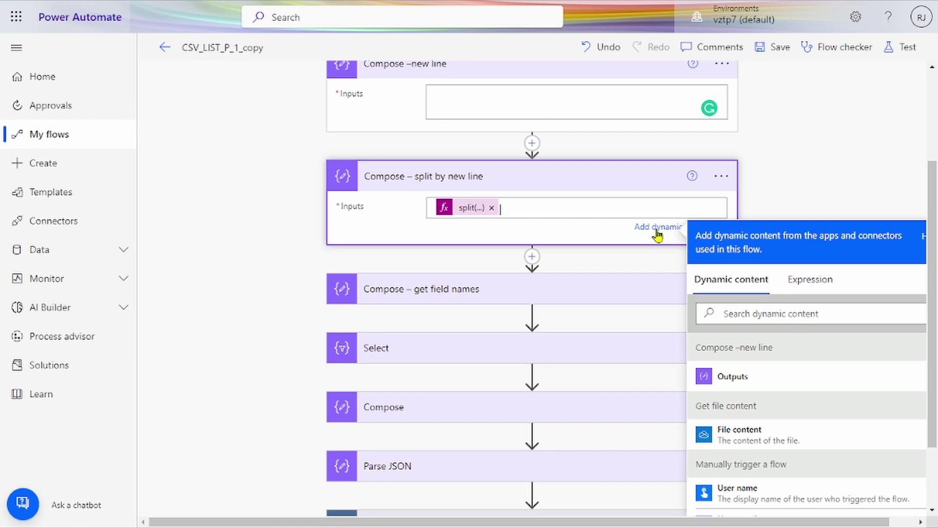
pyautogui.click(828, 281)
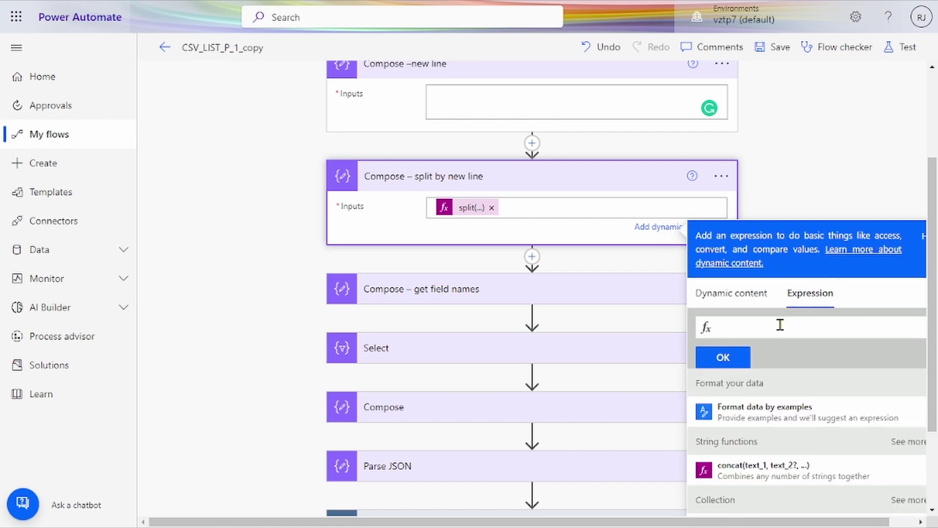
pyautogui.write('split')
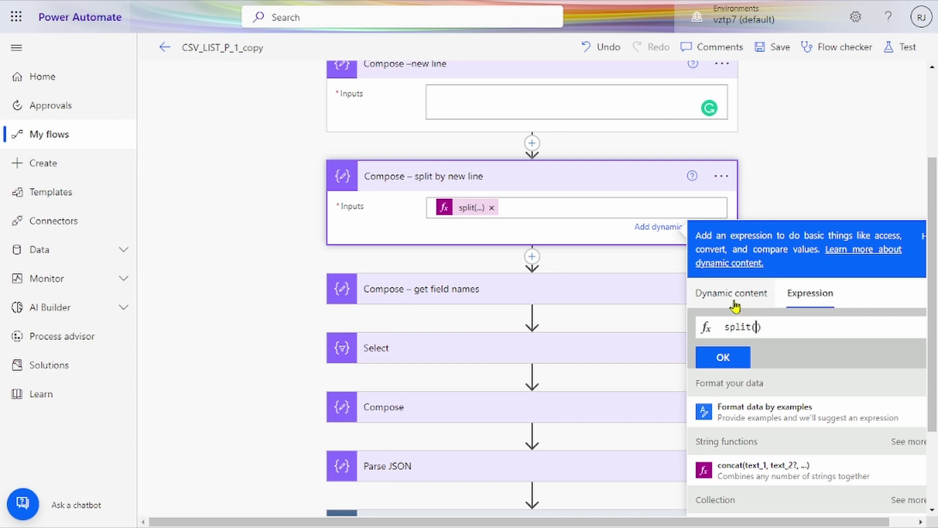
pyautogui.write('(')
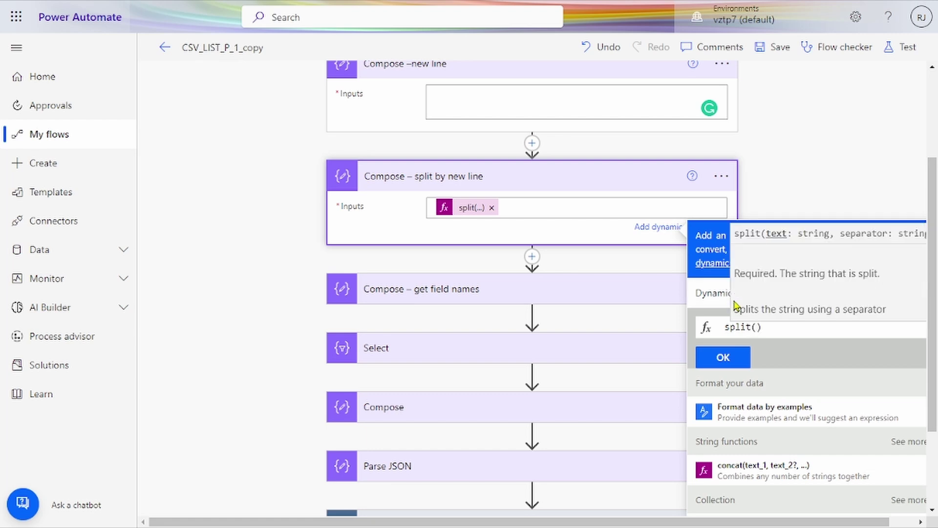
pyautogui.click(709, 293)
pyautogui.scroll(-2, 771, 378)
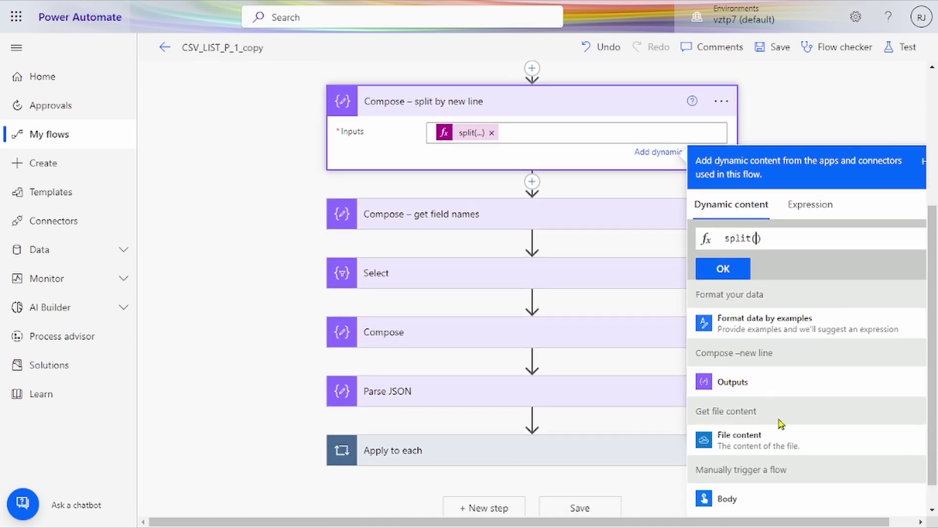
pyautogui.click(776, 438)
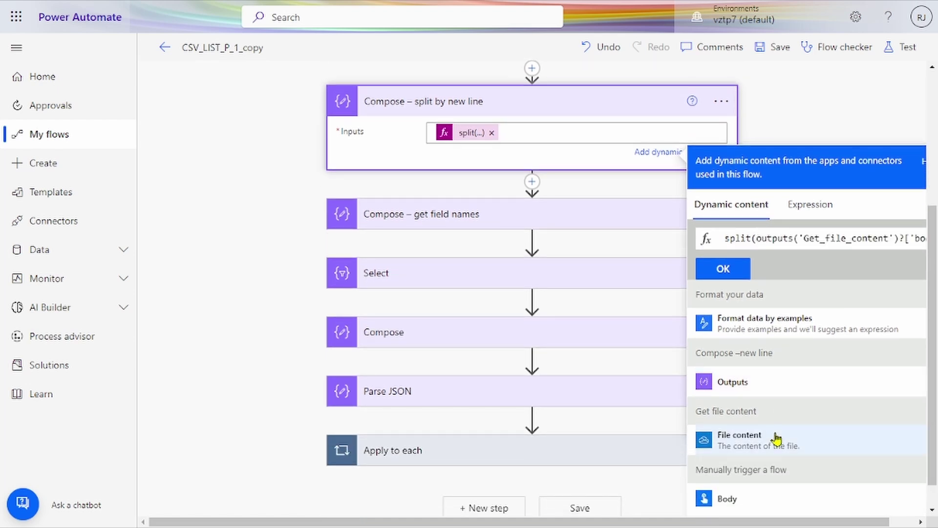
pyautogui.write(',c')
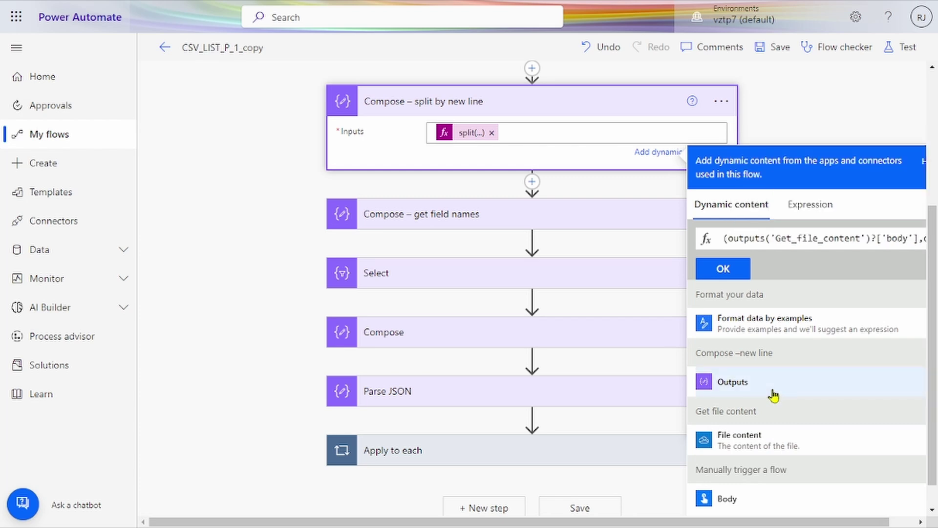
pyautogui.click(774, 396)
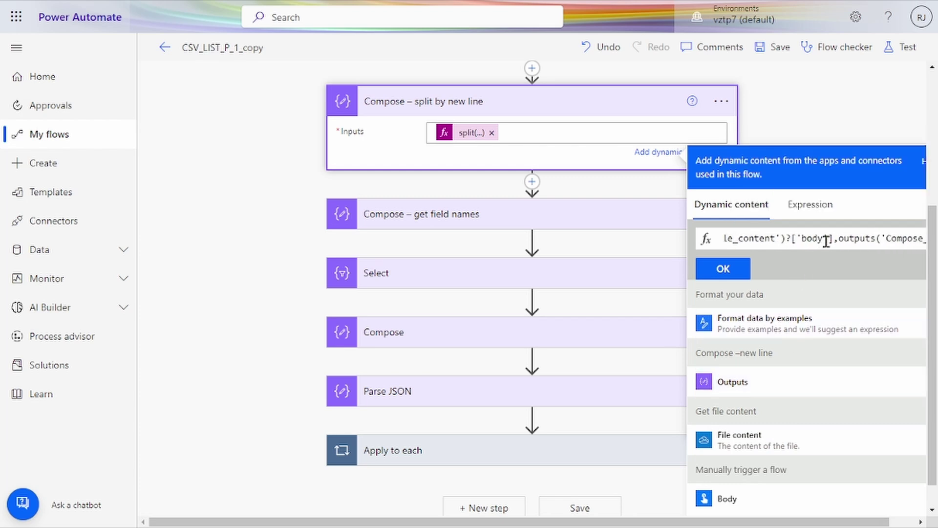
pyautogui.press('Home')
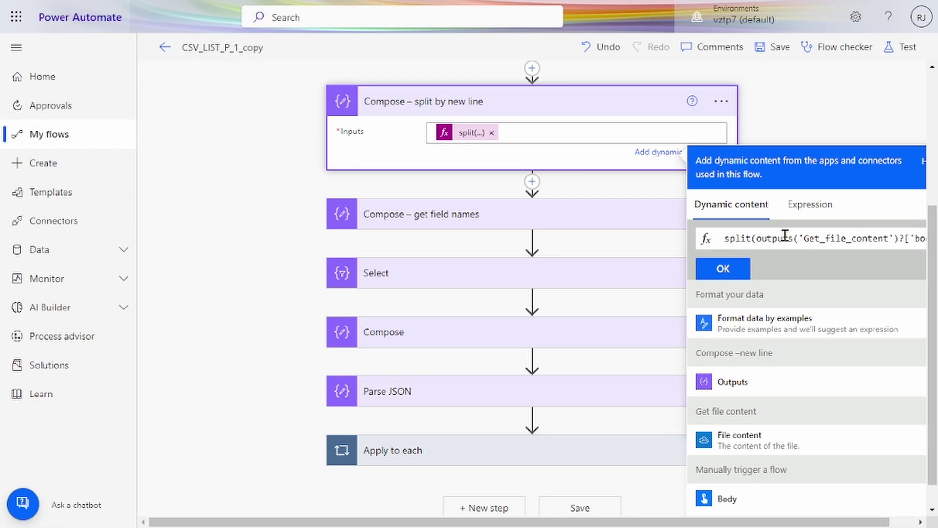
# - Expand Compose – get field names, check the header row of Employeedata.csv in Excel, and return to the flow editor
pyautogui.click(564, 216)
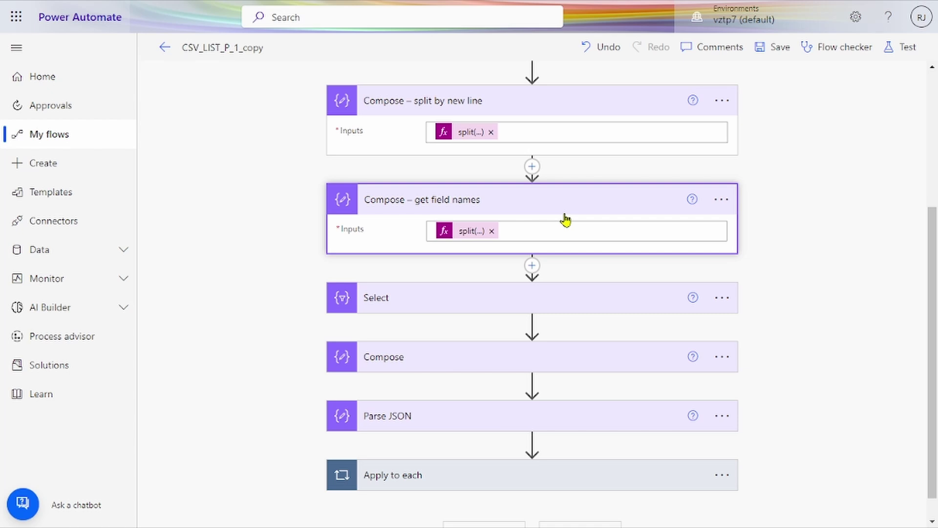
pyautogui.scroll(-1, 565, 219)
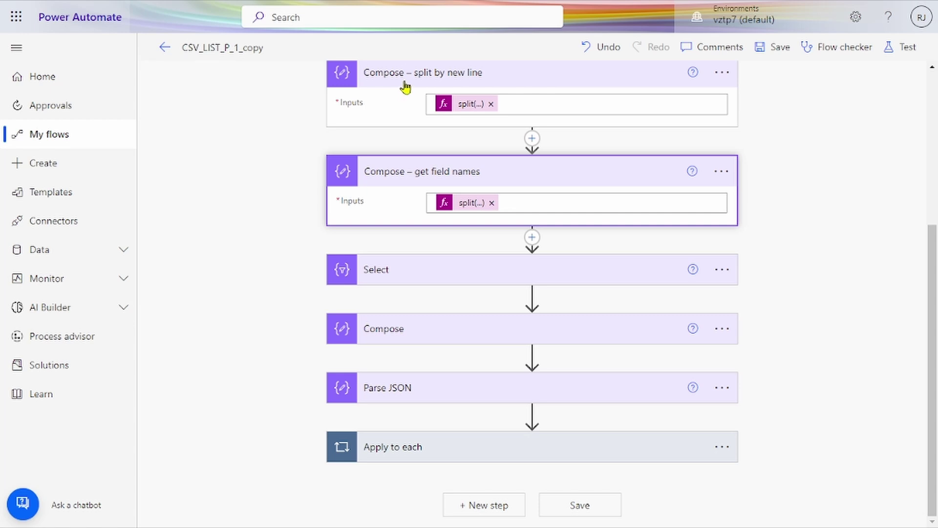
pyautogui.hotkey('alt', 'Tab')
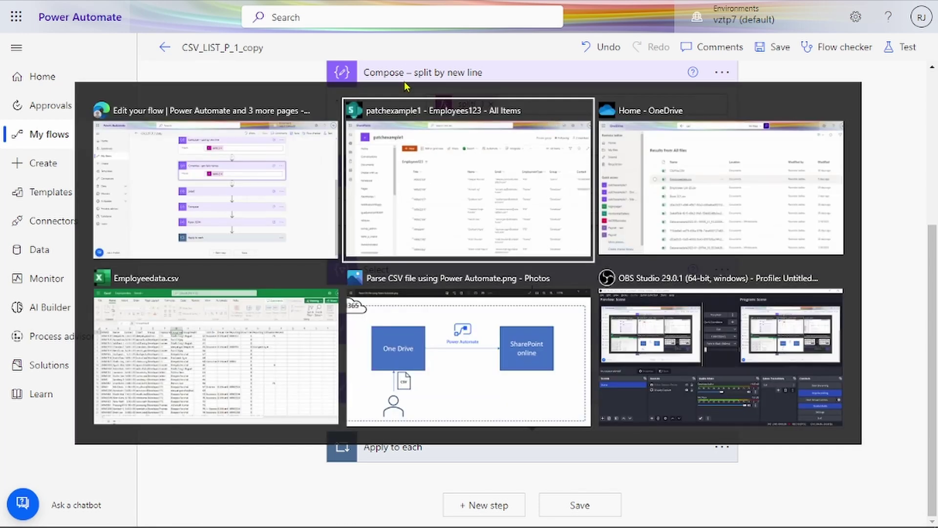
pyautogui.hotkey('alt', 'Tab')
pyautogui.hotkey('alt', 'Tab')
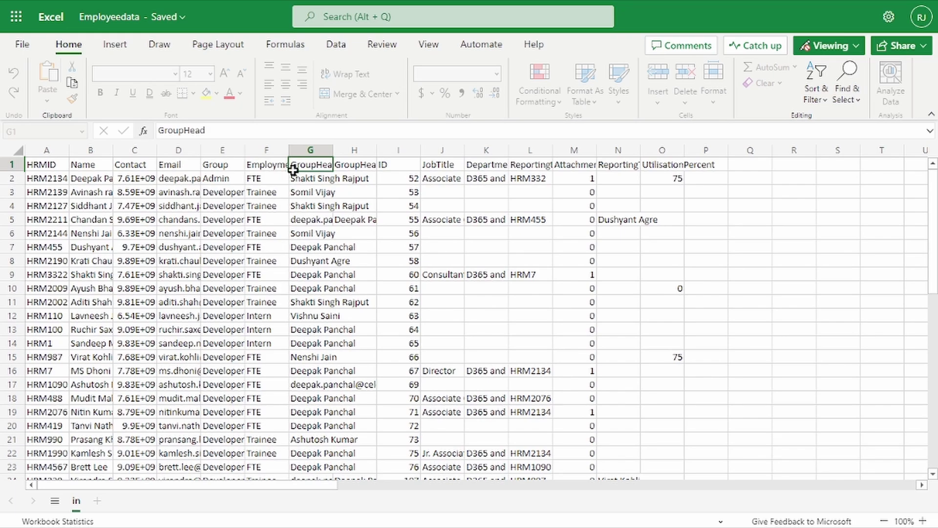
pyautogui.hotkey('alt', 'Tab')
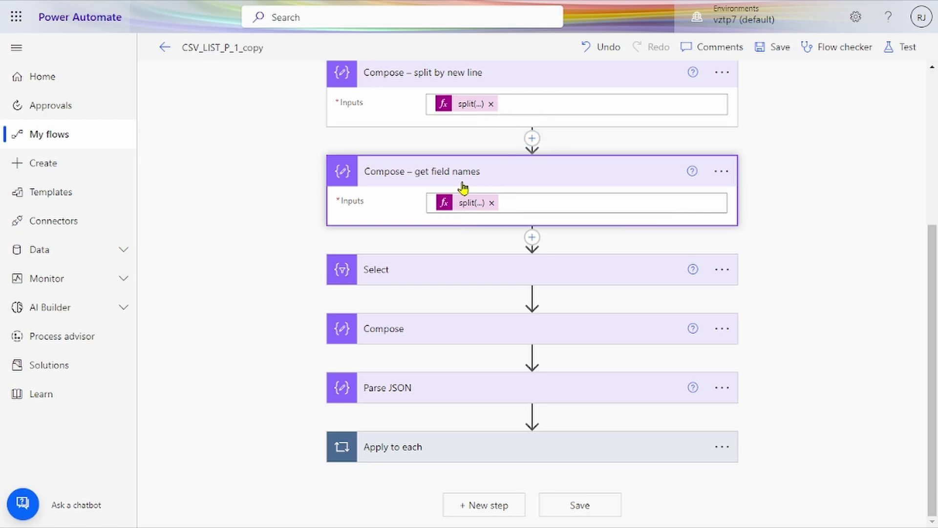
# - Examine the split expression in the Inputs of Compose – get field names, including its reference to Compose – split by new line
pyautogui.click(532, 138)
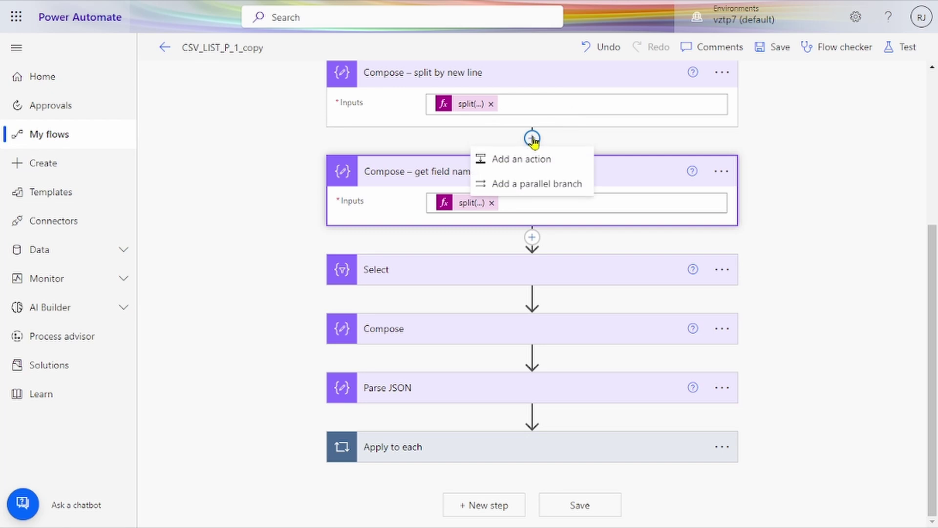
pyautogui.press('Escape')
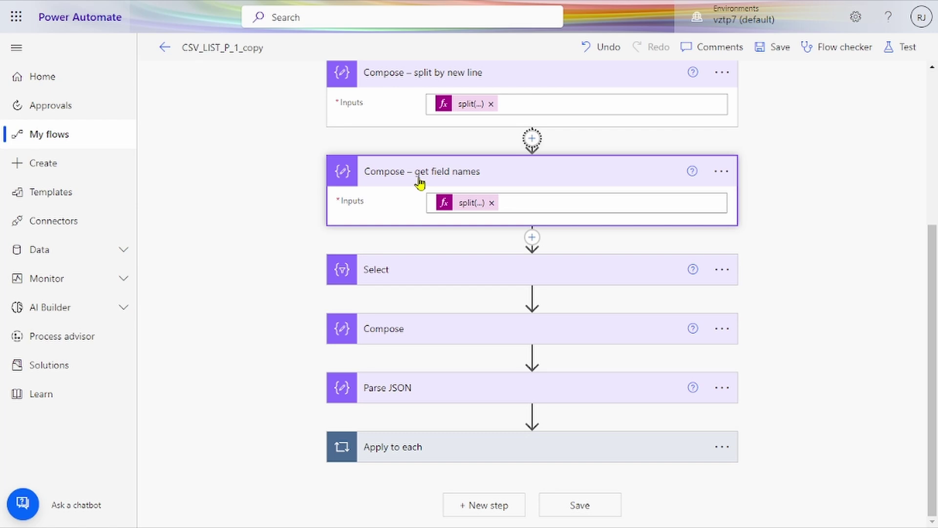
pyautogui.click(458, 203)
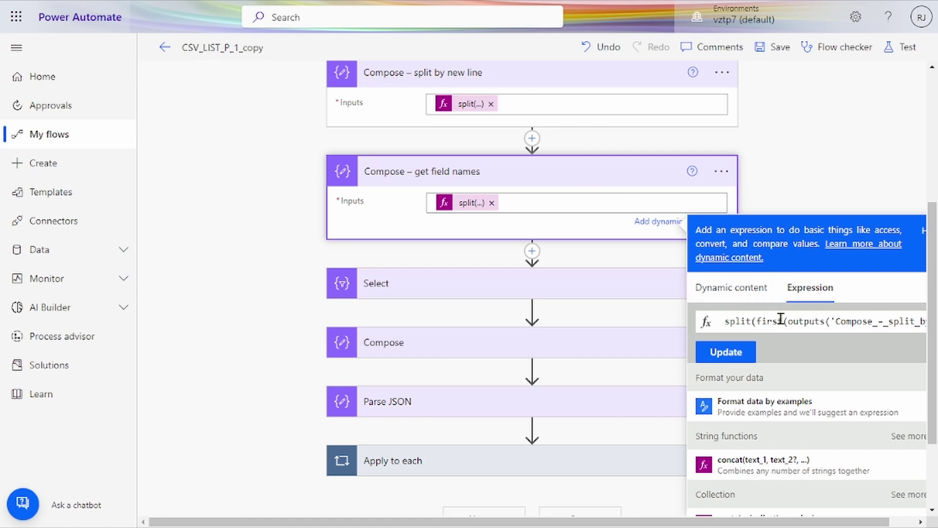
pyautogui.click(741, 300)
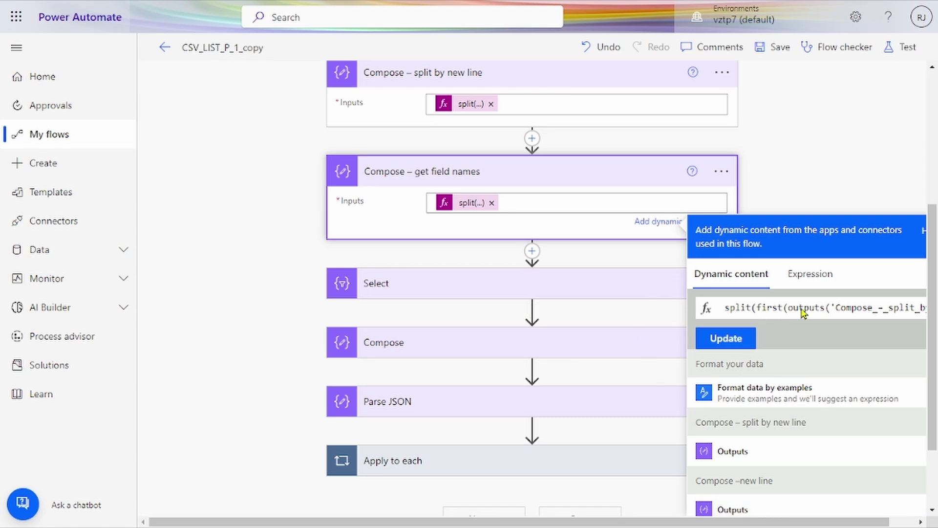
pyautogui.moveTo(810, 307); pyautogui.dragTo(850, 308)
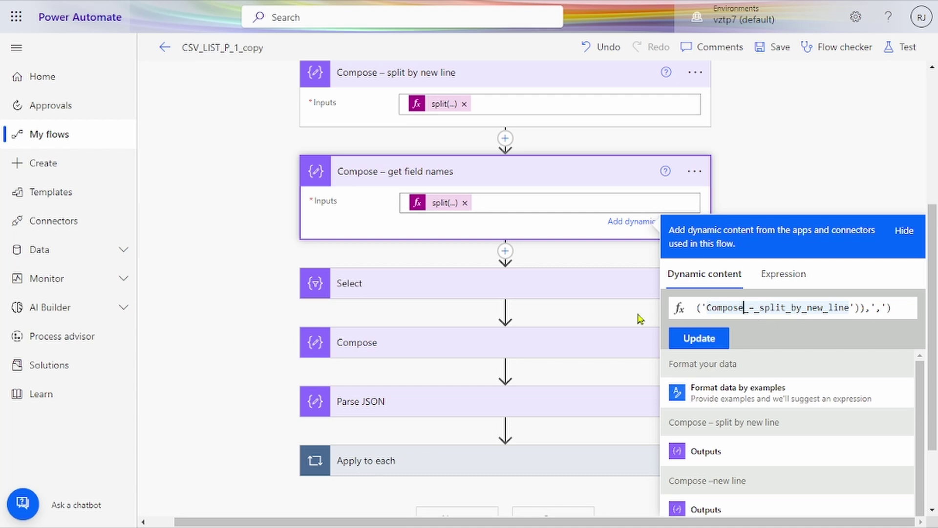
# - Expand the Select action and read through the whole skip expression in its From field
pyautogui.click(598, 292)
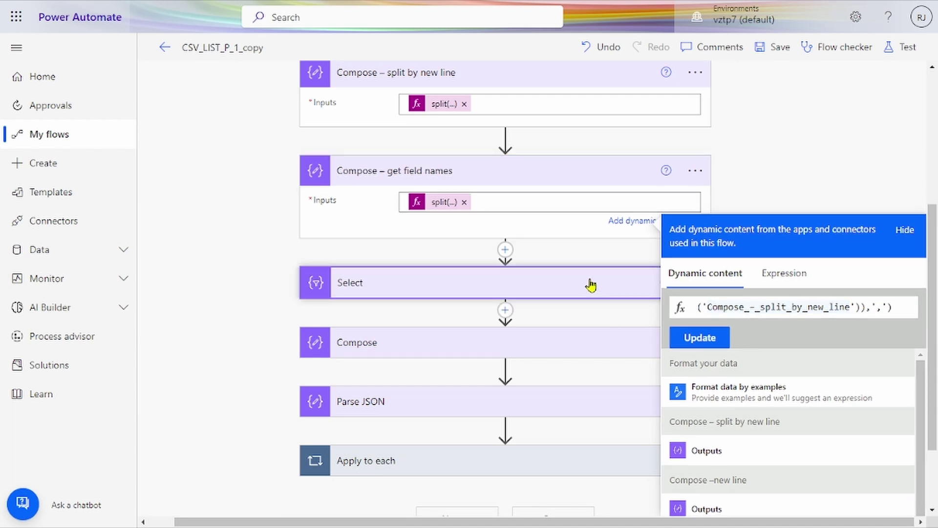
pyautogui.scroll(-2, 519, 262)
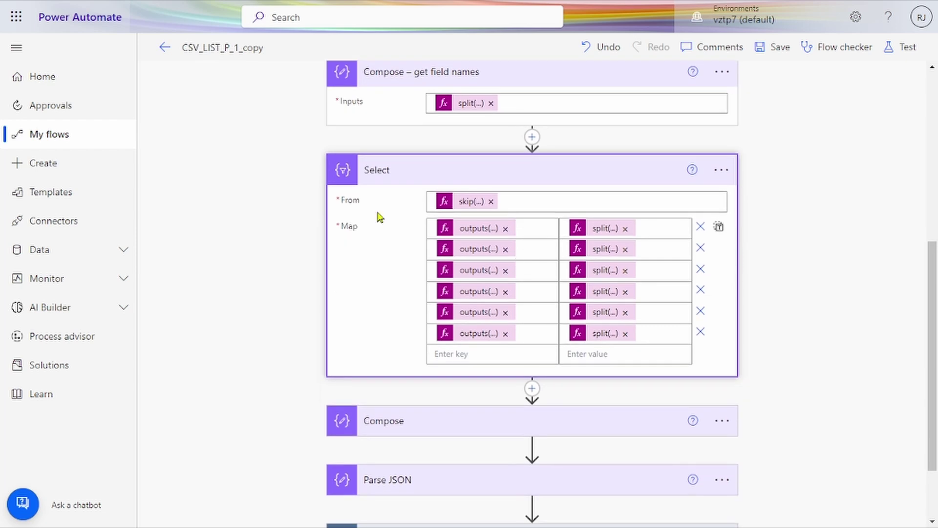
pyautogui.click(460, 206)
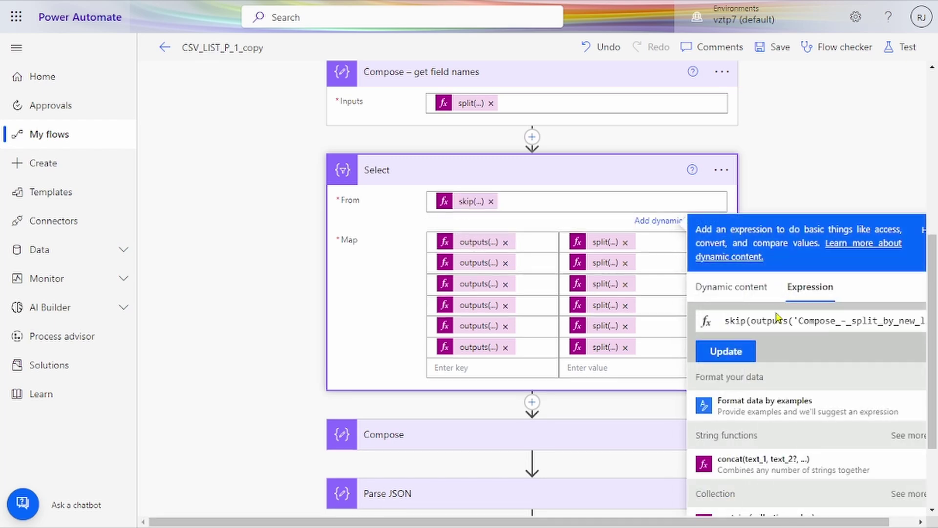
pyautogui.click(800, 323)
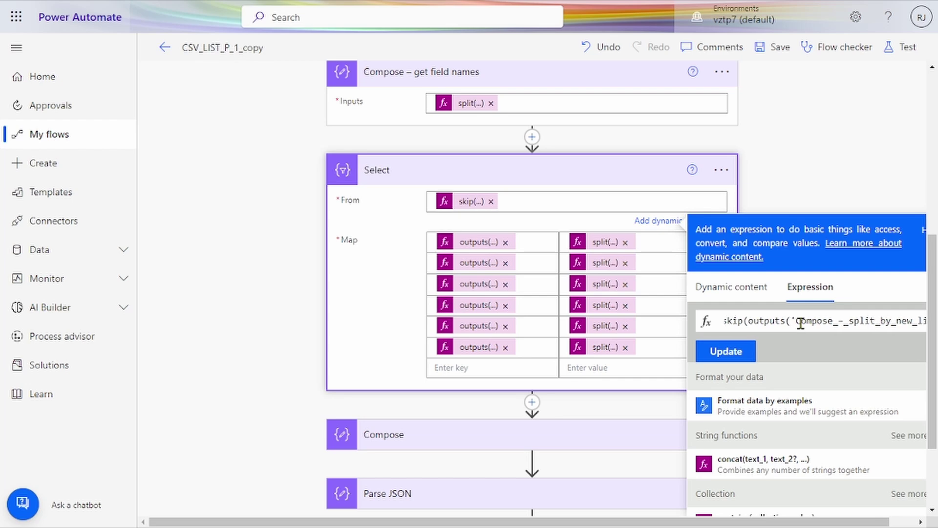
pyautogui.press('Home')
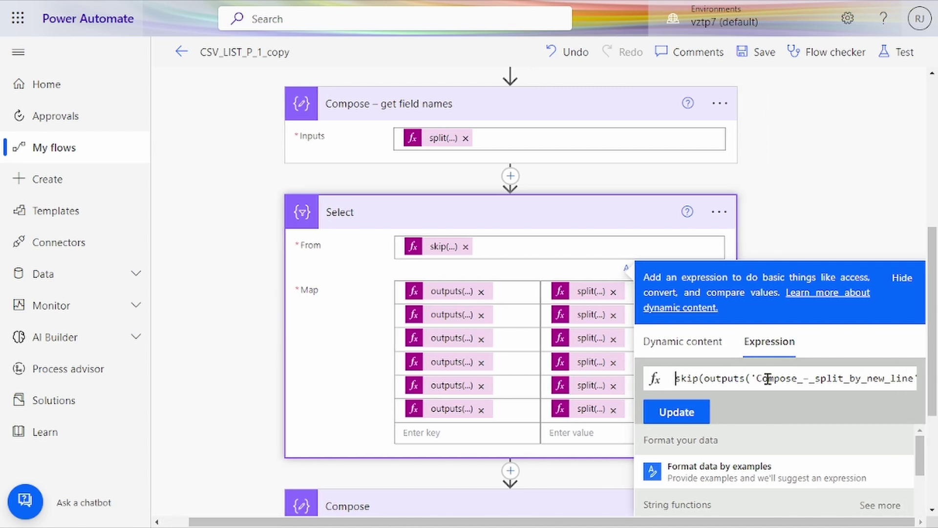
pyautogui.press('Right')
pyautogui.press('Right')
pyautogui.press('Right')
pyautogui.press('Right')
pyautogui.press('Right')
pyautogui.press('Right')
pyautogui.press('Right')
pyautogui.press('Right')
pyautogui.press('Right')
pyautogui.press('Right')
pyautogui.press('Right')
pyautogui.press('Right')
pyautogui.press('Right')
pyautogui.press('Right')
pyautogui.press('Right')
pyautogui.press('Right')
pyautogui.press('Right')
pyautogui.press('Right')
pyautogui.press('Right')
pyautogui.press('Right')
pyautogui.press('Right')
pyautogui.press('Right')
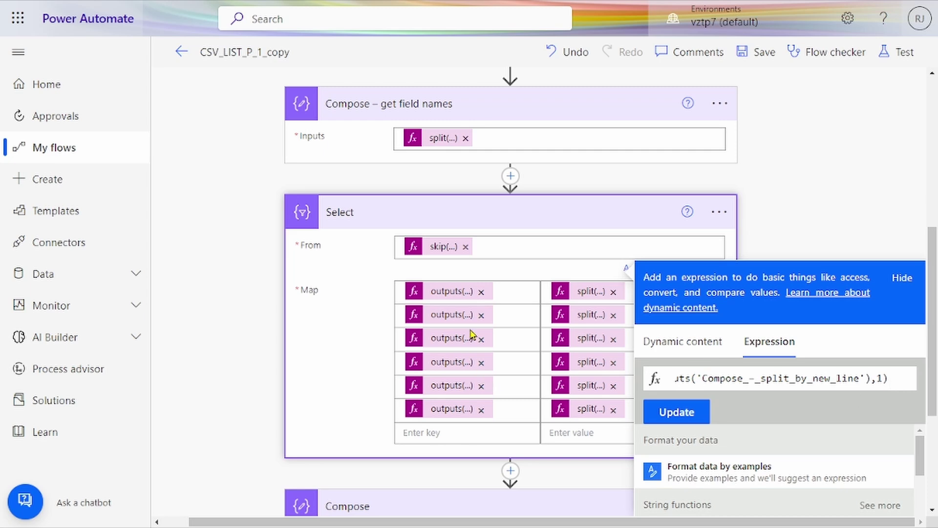
# - Examine the key and value expressions of the first Map row in Select and the key expression of the second row
pyautogui.scroll(-2, 470, 336)
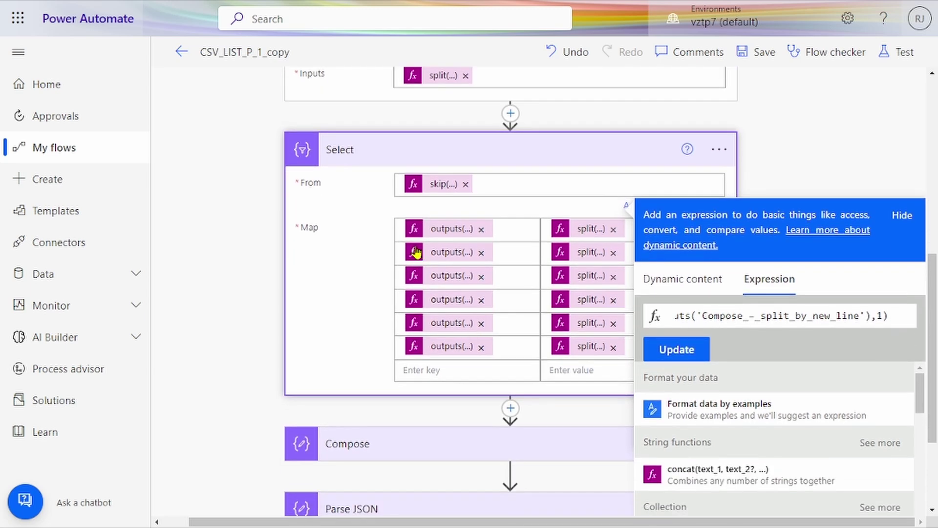
pyautogui.click(438, 234)
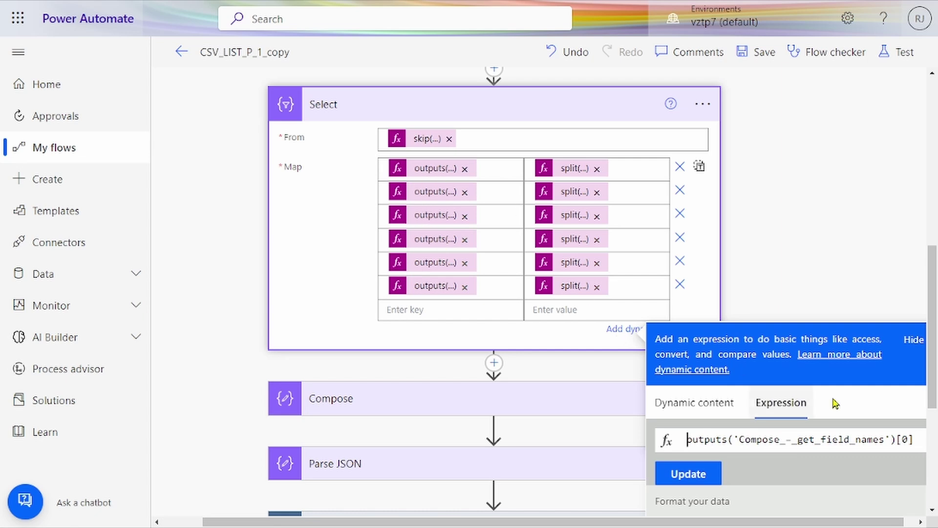
pyautogui.click(569, 179)
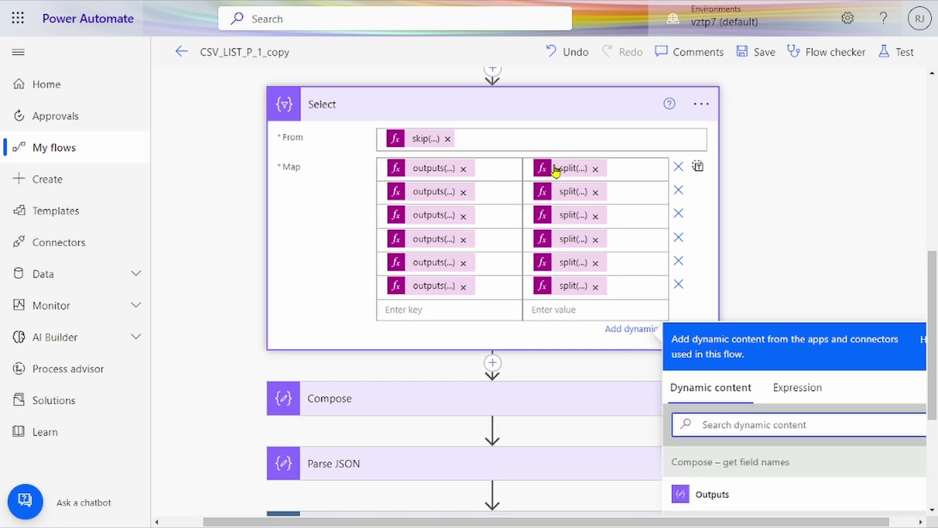
pyautogui.click(560, 171)
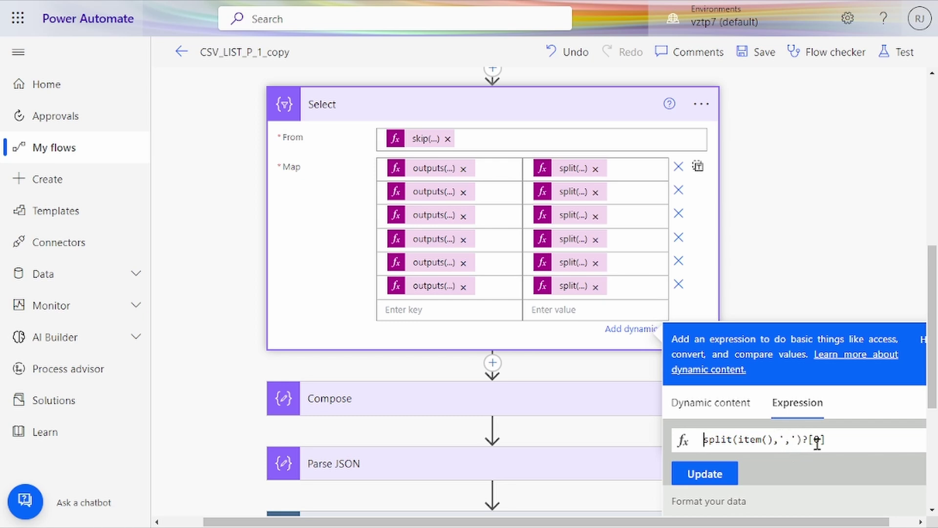
pyautogui.click(434, 195)
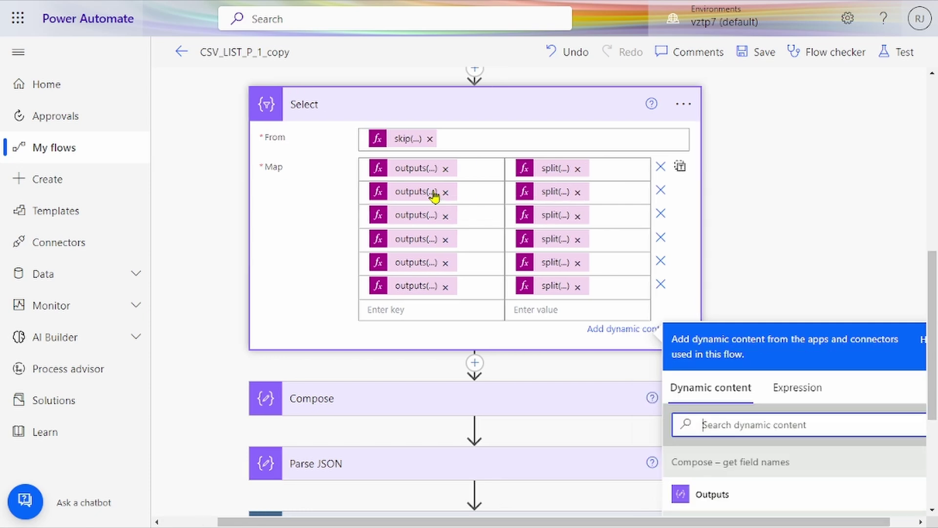
pyautogui.click(423, 197)
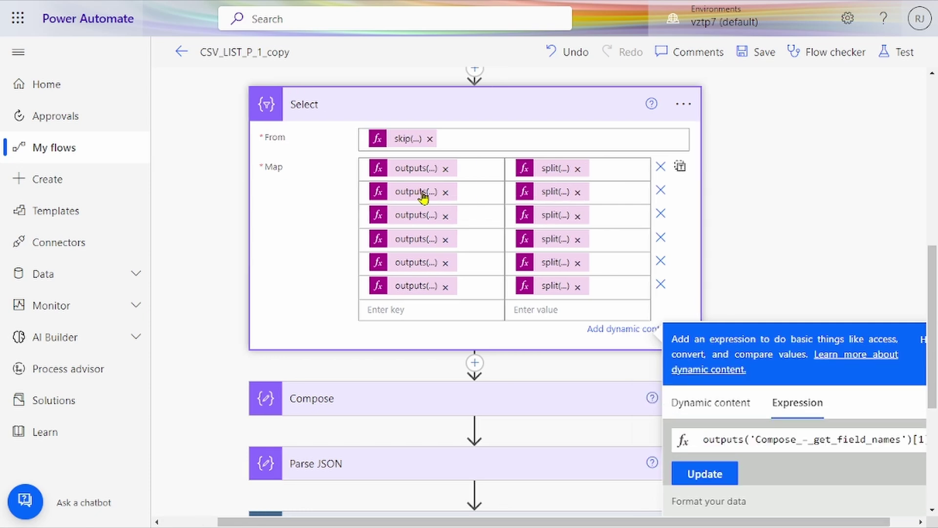
pyautogui.click(417, 216)
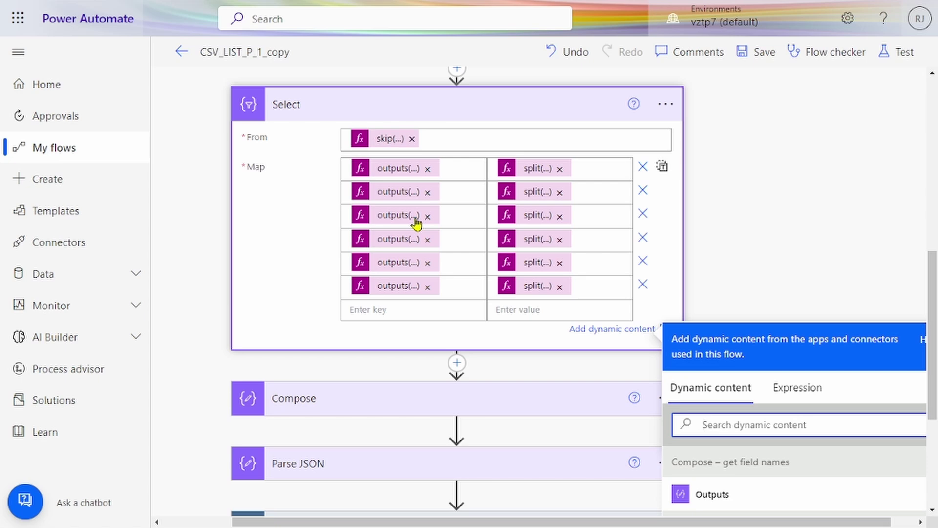
# - Expand the Compose action below Select and examine the take expression in its Inputs, including the row limit
pyautogui.scroll(-1, 538, 257)
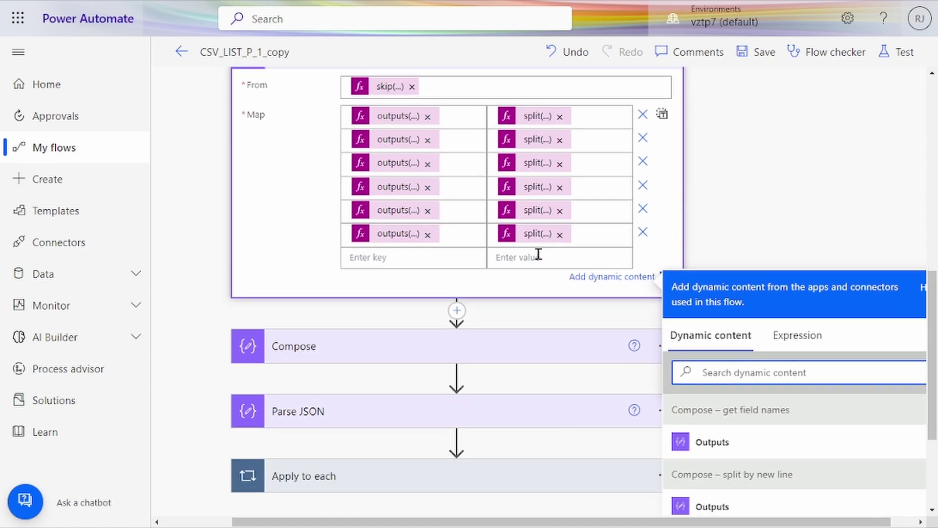
pyautogui.scroll(-2, 538, 257)
pyautogui.click(534, 260)
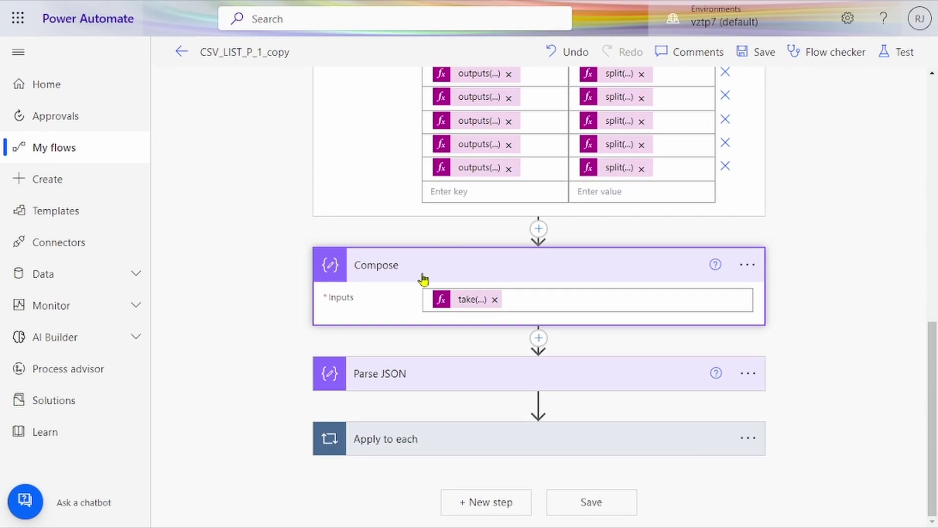
pyautogui.click(467, 303)
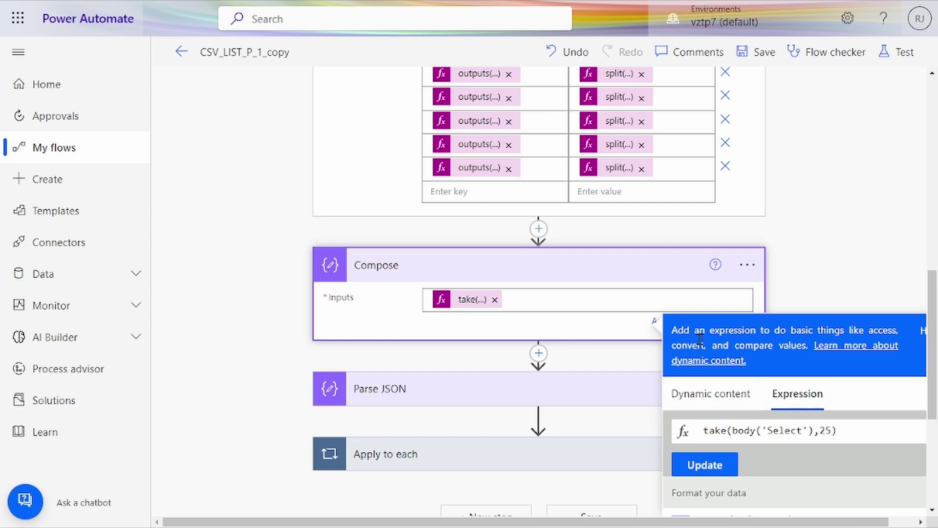
pyautogui.doubleClick(825, 430)
pyautogui.click(847, 433)
# - Expand Parse JSON and examine its Content and Schema fields together with the Inputs of the preceding Compose action
pyautogui.click(621, 401)
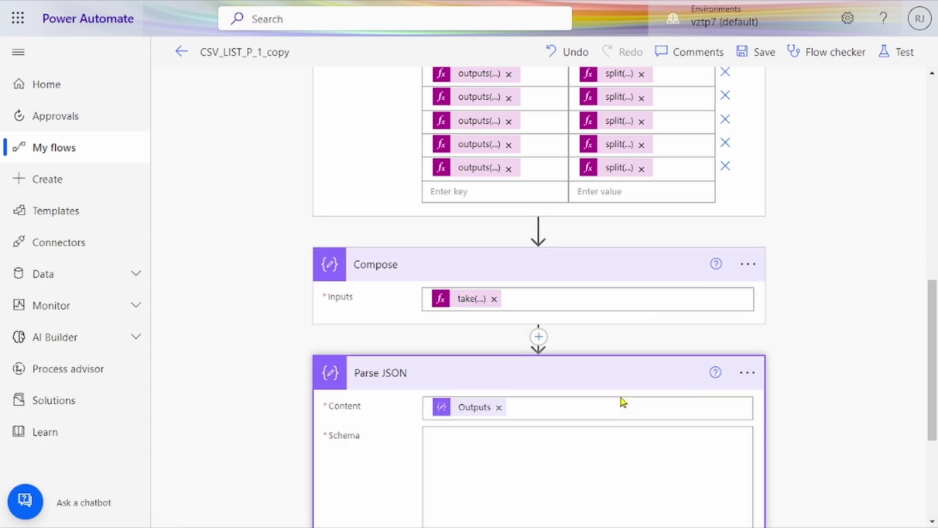
pyautogui.scroll(-3, 620, 400)
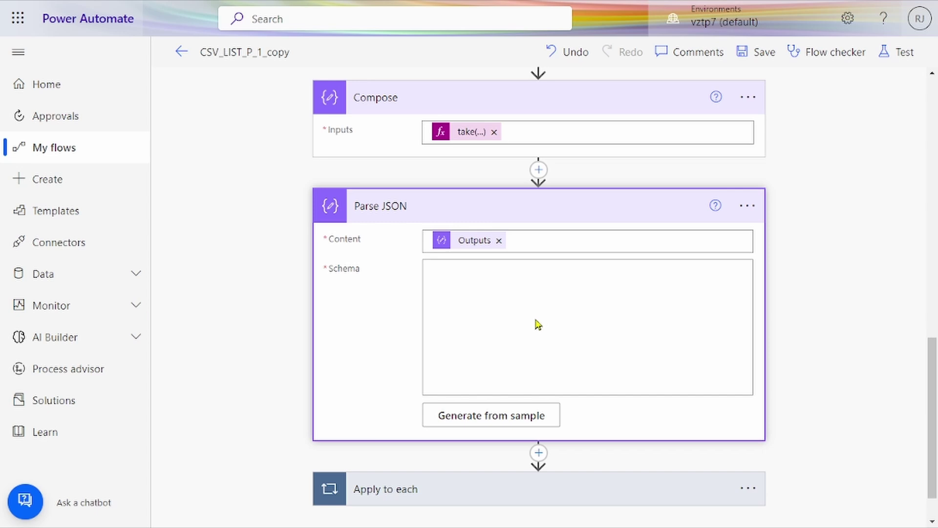
pyautogui.click(502, 314)
pyautogui.hotkey('ctrl', 'v')
pyautogui.scroll(-15, 503, 314)
pyautogui.scroll(1, 502, 315)
pyautogui.click(502, 314)
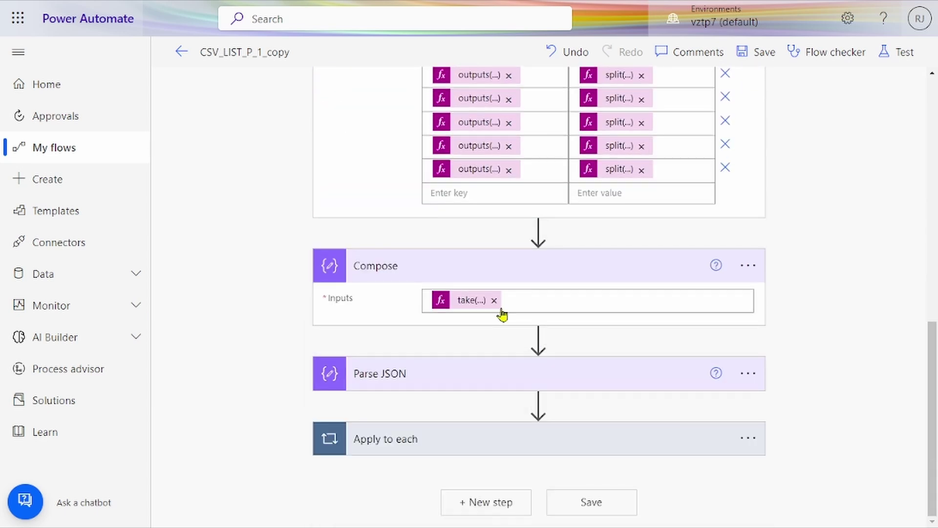
pyautogui.click(546, 268)
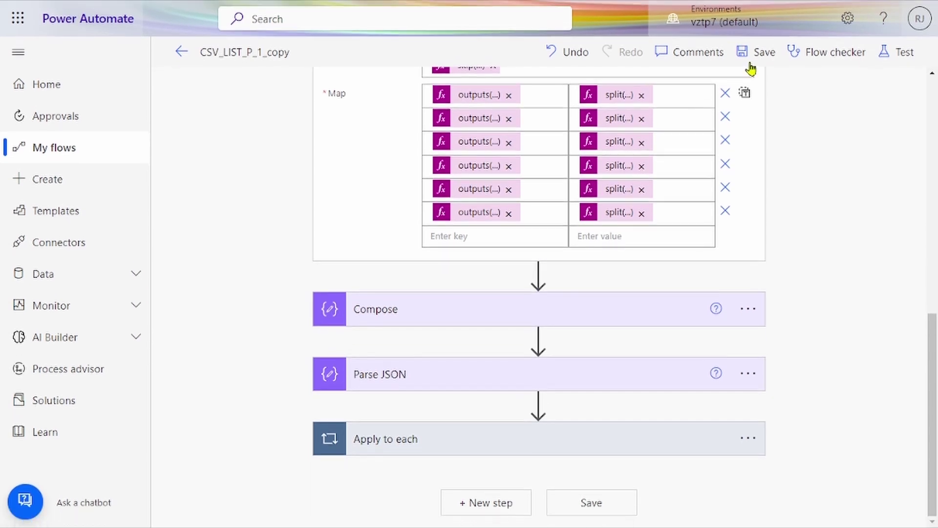
pyautogui.click(536, 378)
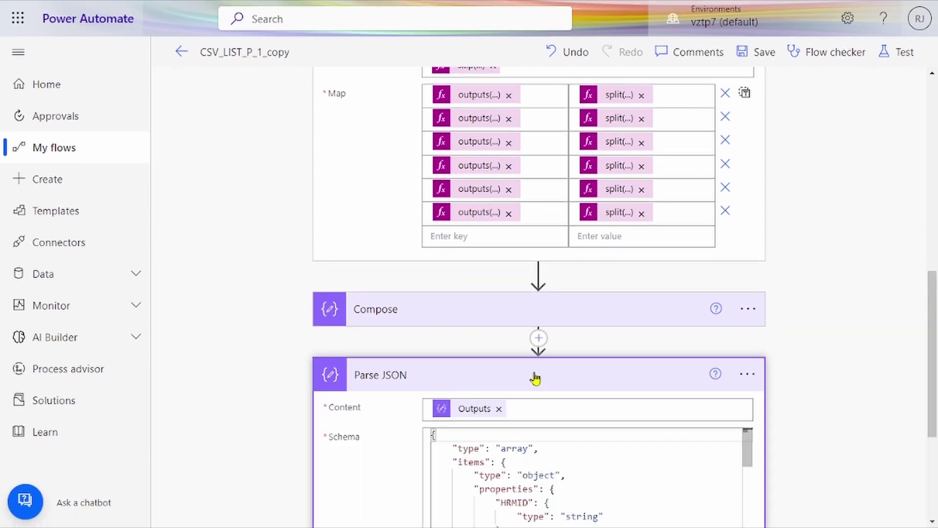
pyautogui.click(490, 322)
pyautogui.scroll(-1, 488, 321)
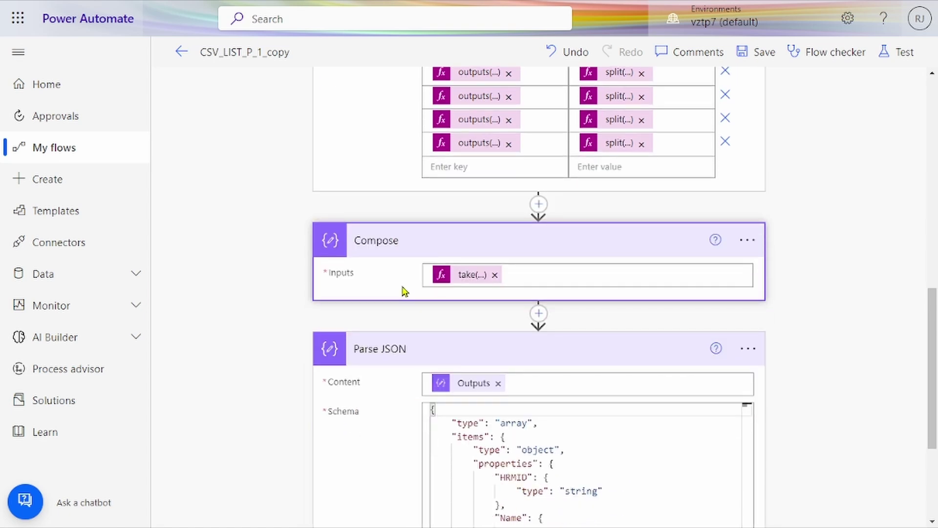
# - Leave the editor, open the Mar 19, 09:33 AM run from the run history, and expand Compose to show its outputs
pyautogui.click(179, 52)
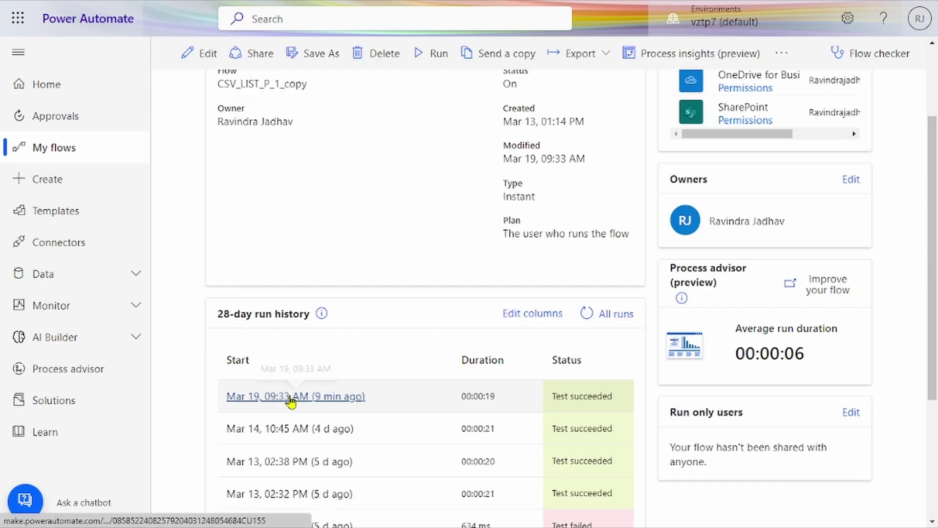
pyautogui.click(291, 397)
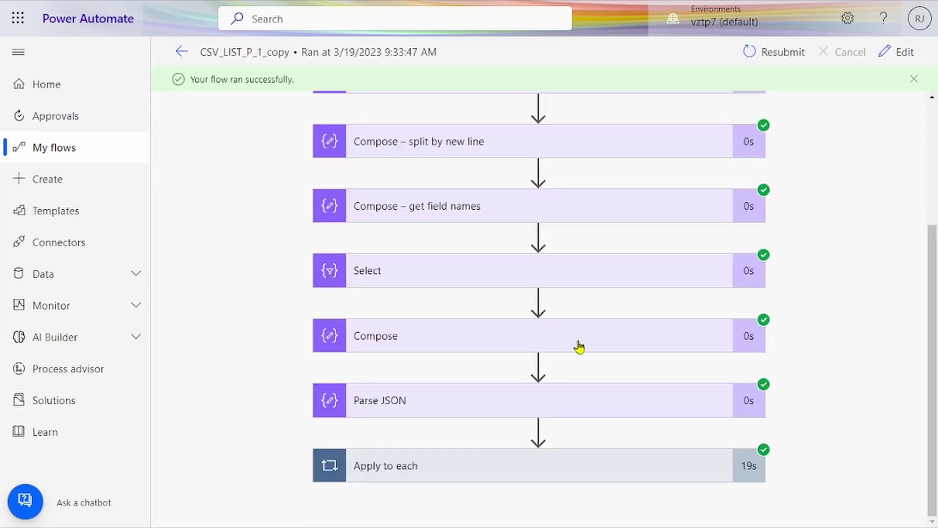
pyautogui.click(579, 346)
pyautogui.scroll(-3, 579, 341)
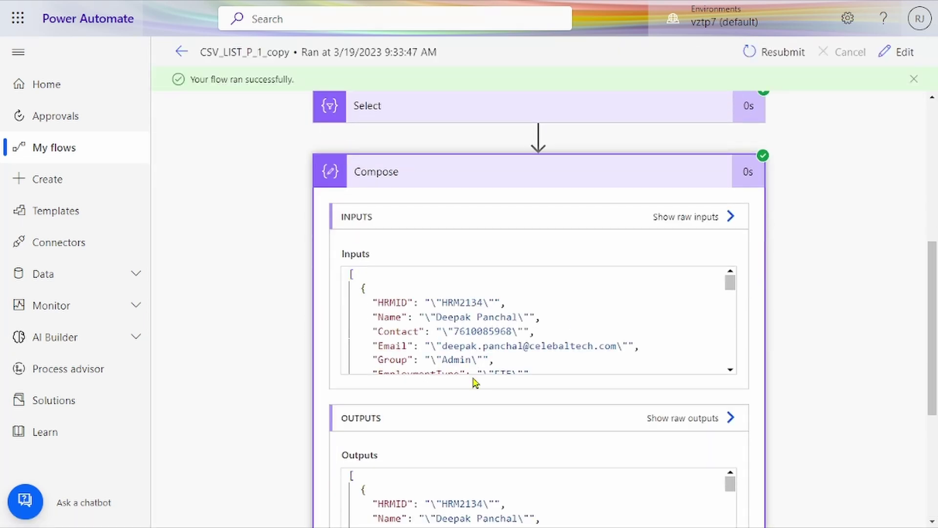
pyautogui.scroll(-3, 473, 381)
# - Copy the entire Outputs JSON of the Compose action and paste it into a new Notepad document
pyautogui.doubleClick(471, 386)
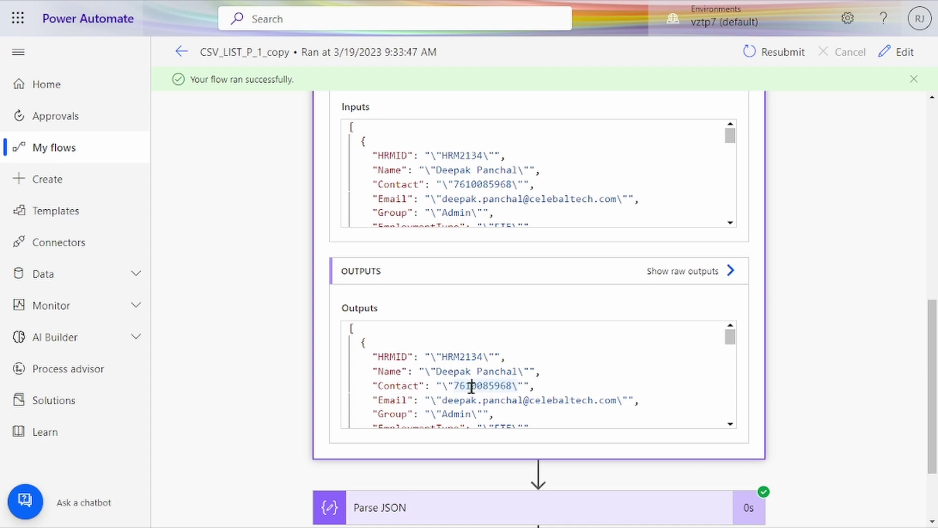
pyautogui.hotkey('ctrl', 'a')
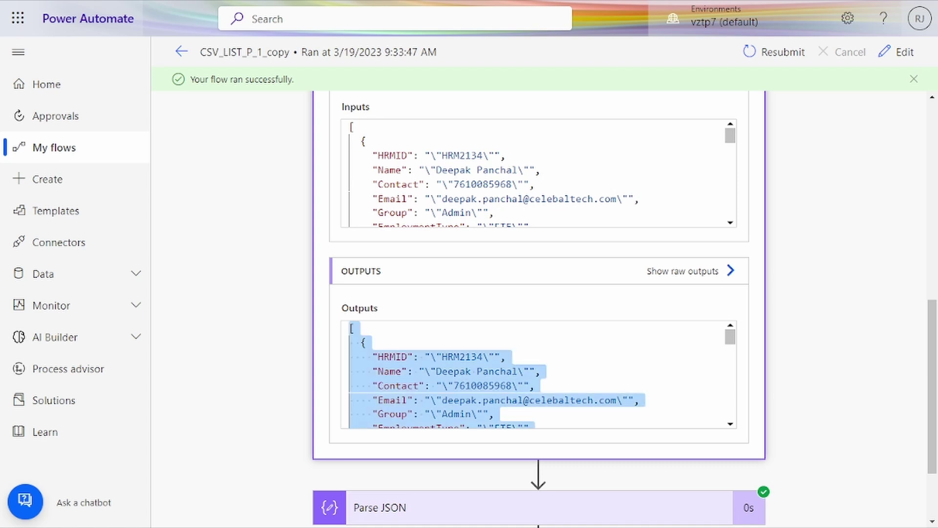
pyautogui.press('super')
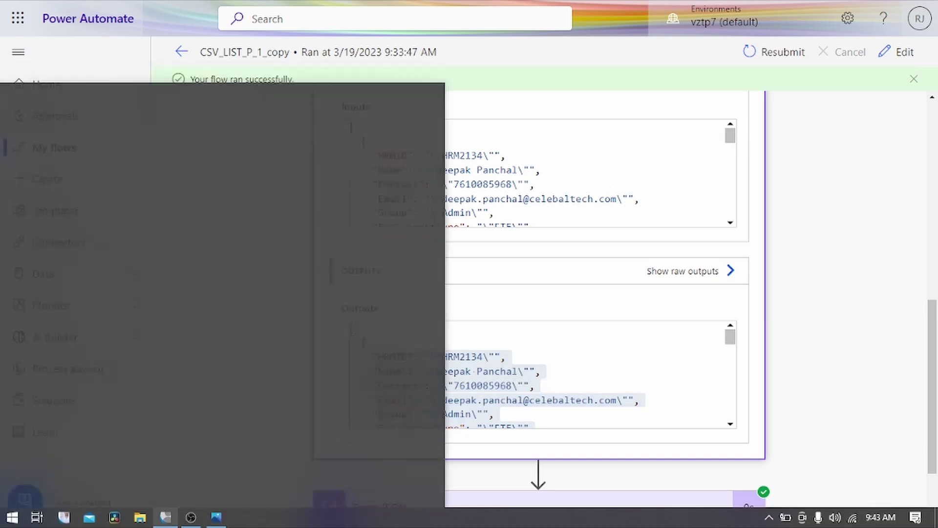
pyautogui.write('nite')
pyautogui.press('Return')
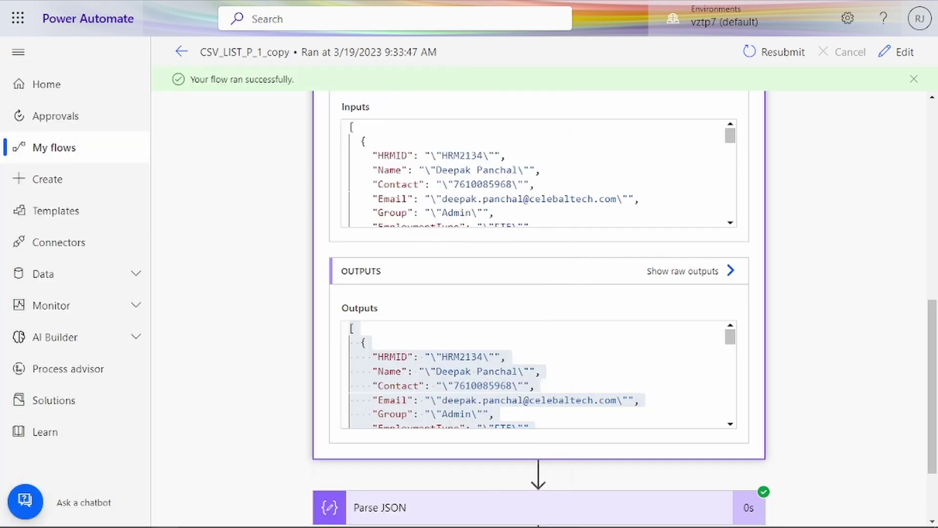
pyautogui.hotkey('ctrl', 'v')
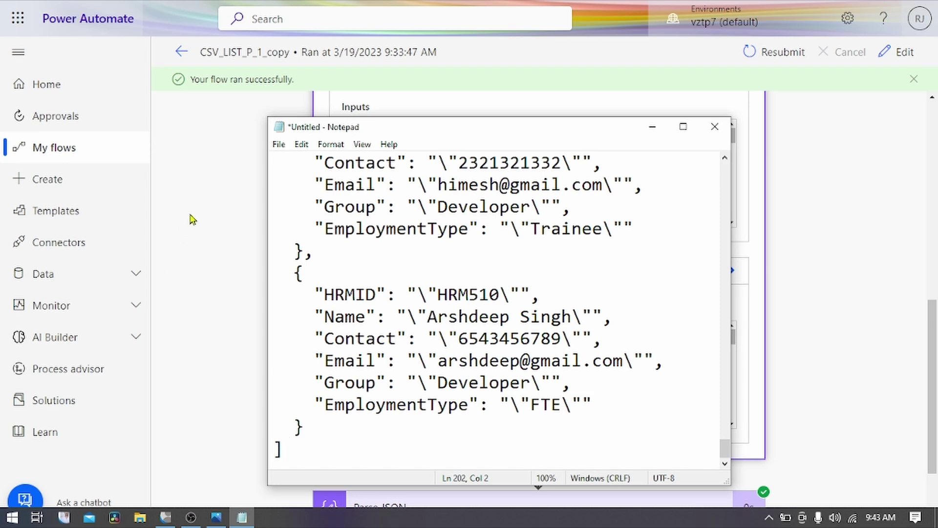
# - Minimize the Notepad document, reopen the CSV_LIST_P_1_copy flow for editing, and expand Parse JSON to view its Content and Schema
pyautogui.click(651, 129)
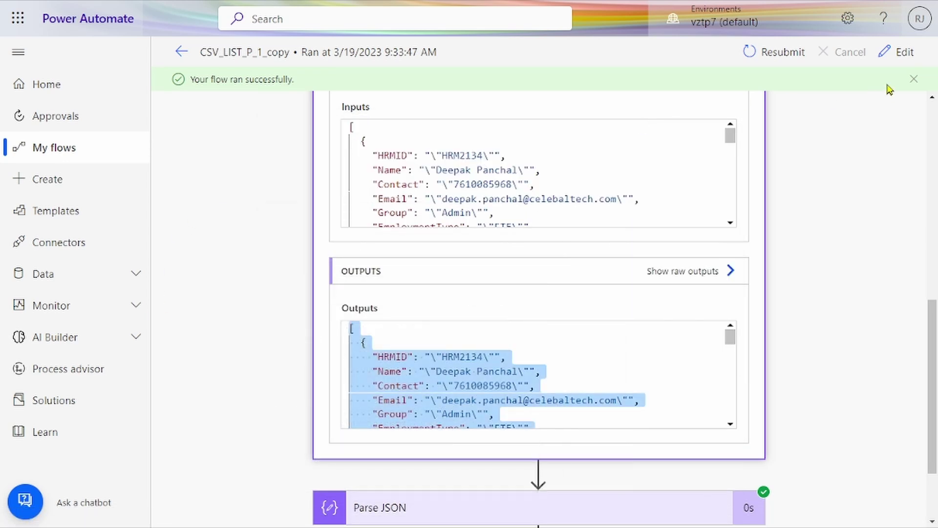
pyautogui.click(884, 51)
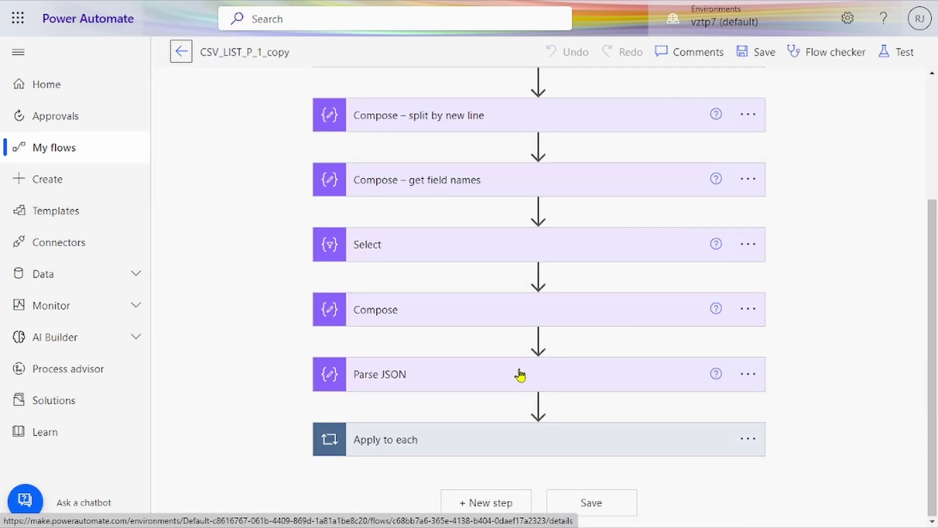
pyautogui.click(519, 375)
pyautogui.scroll(-2, 520, 375)
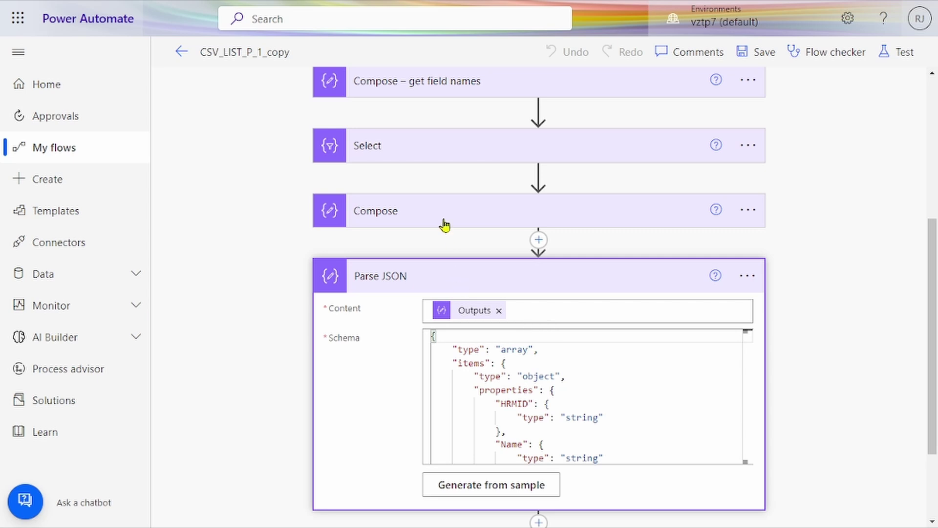
pyautogui.scroll(-1, 459, 317)
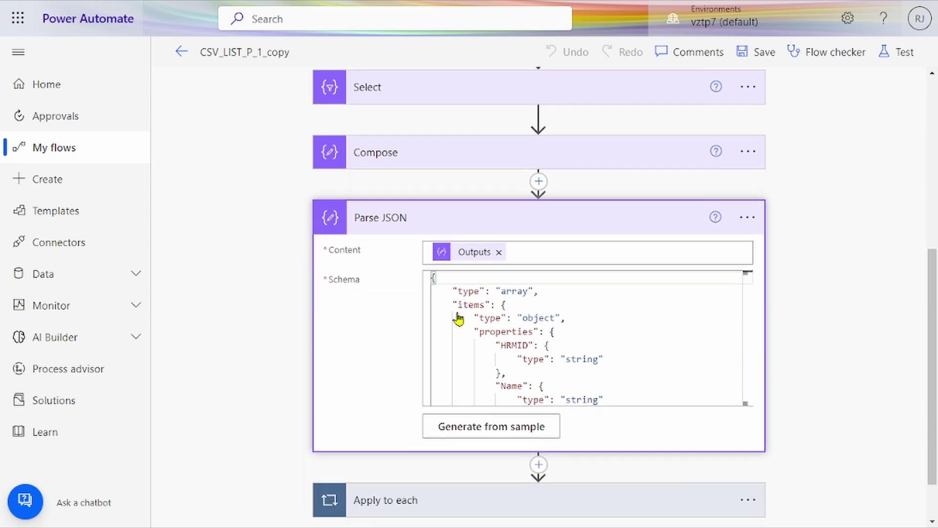
# - Paste the copied Compose output as a sample JSON payload for the Parse JSON schema and close the dialog without applying it
pyautogui.click(489, 433)
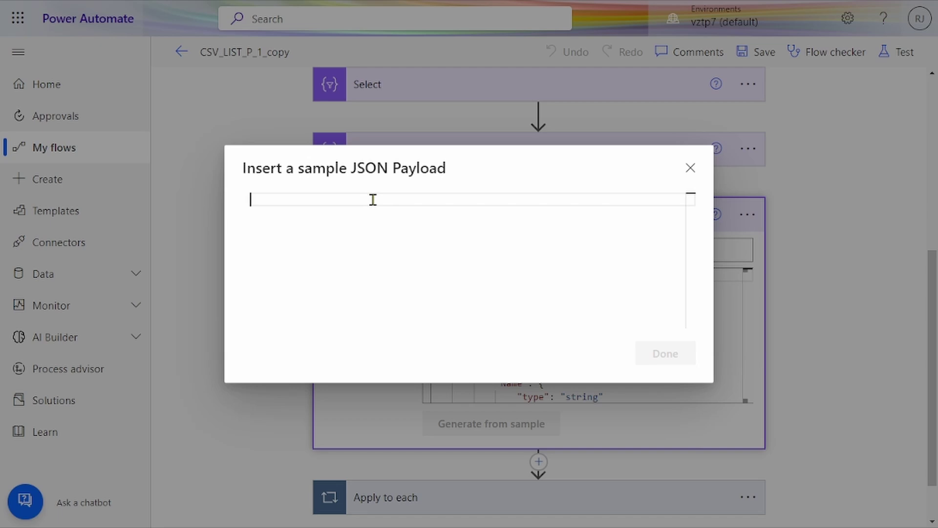
pyautogui.hotkey('ctrl', 'v')
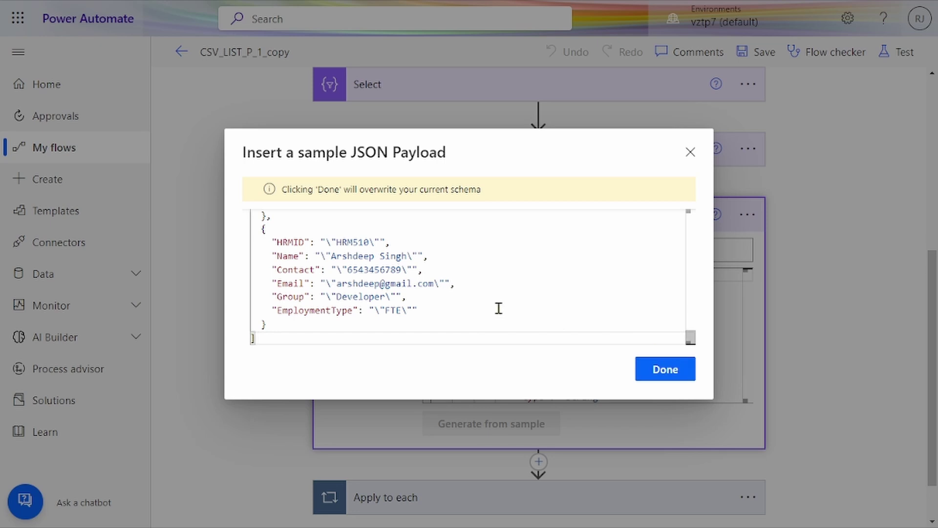
pyautogui.scroll(5, 498, 308)
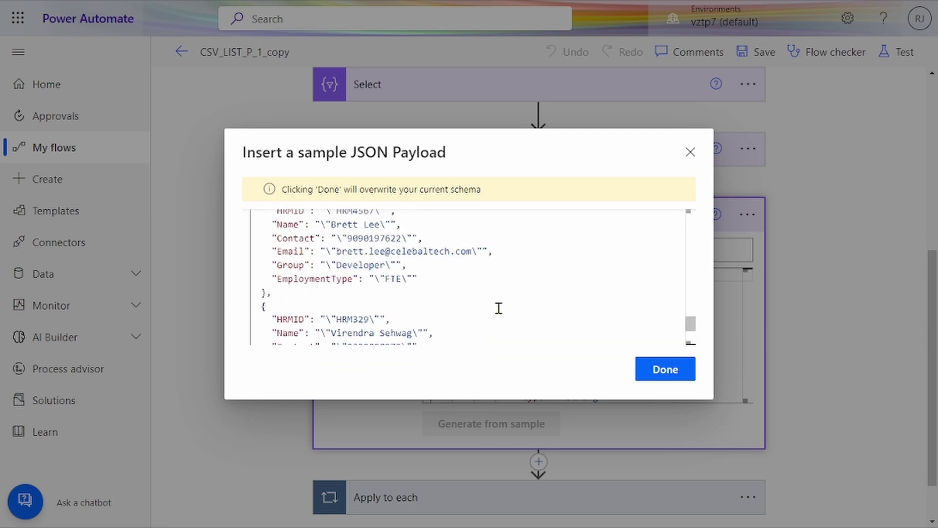
pyautogui.click(691, 155)
# - Examine the Parse JSON schema down to its required fields, and expand Apply to each to view its selected output
pyautogui.scroll(-5, 583, 333)
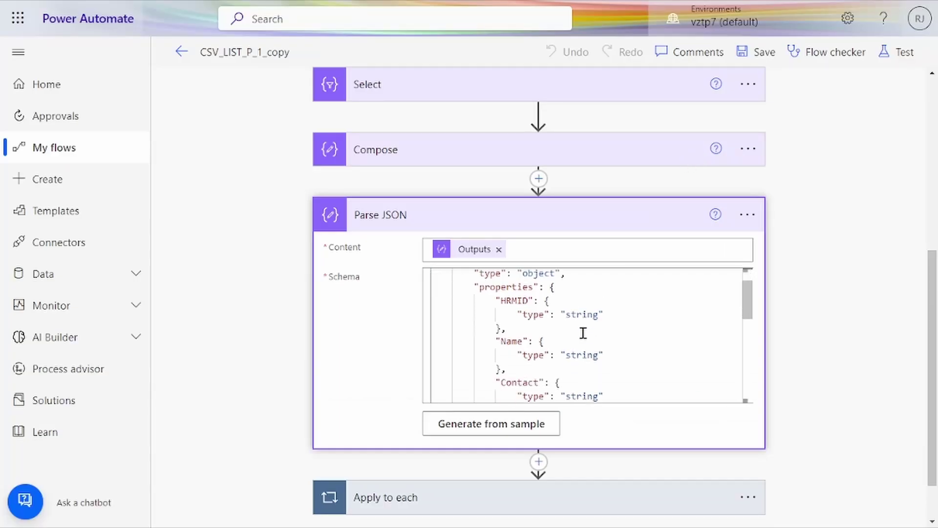
pyautogui.scroll(-3, 583, 333)
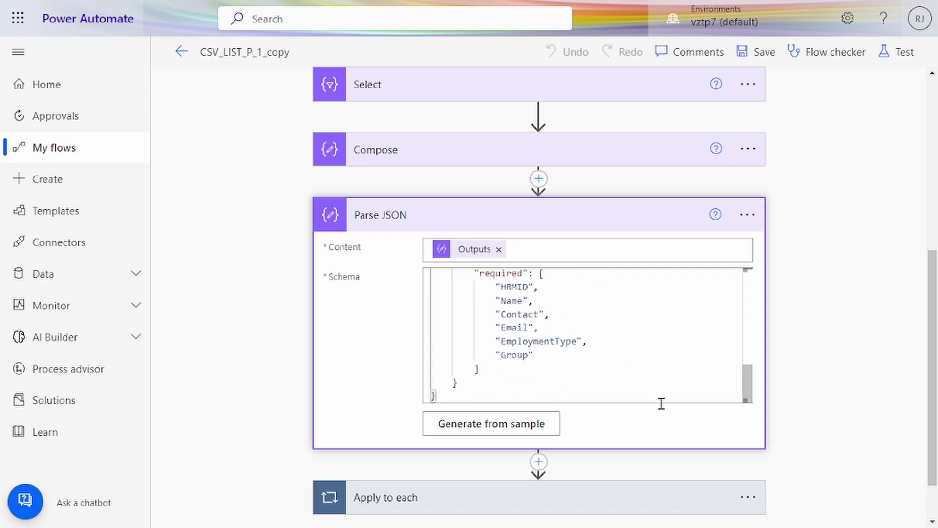
pyautogui.scroll(-2, 660, 398)
pyautogui.click(590, 449)
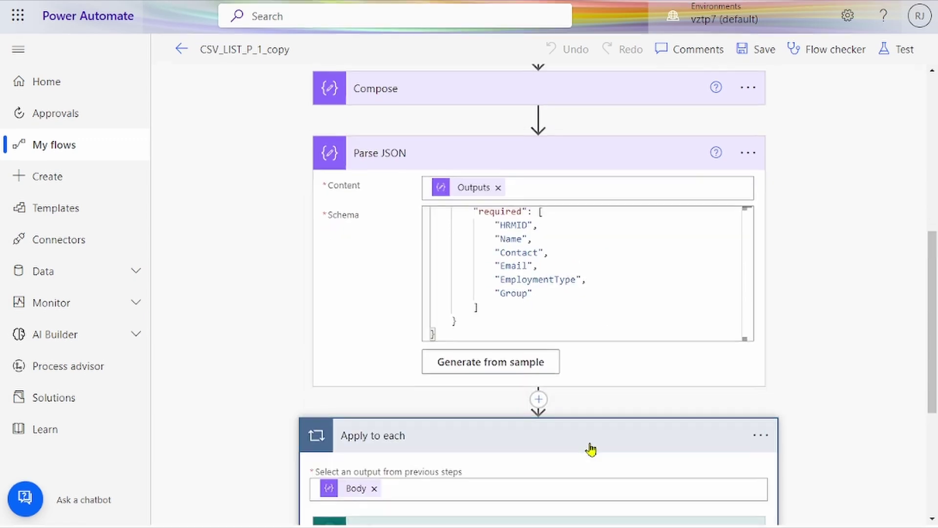
pyautogui.scroll(-5, 591, 449)
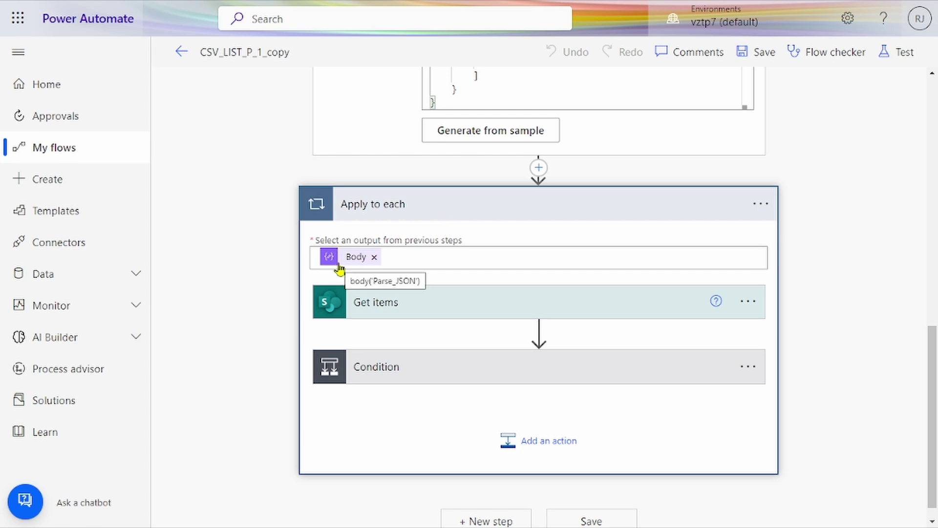
# - Expand Get items with its advanced options to examine the Filter Query on HRMID, and expand the Condition below it
pyautogui.click(408, 319)
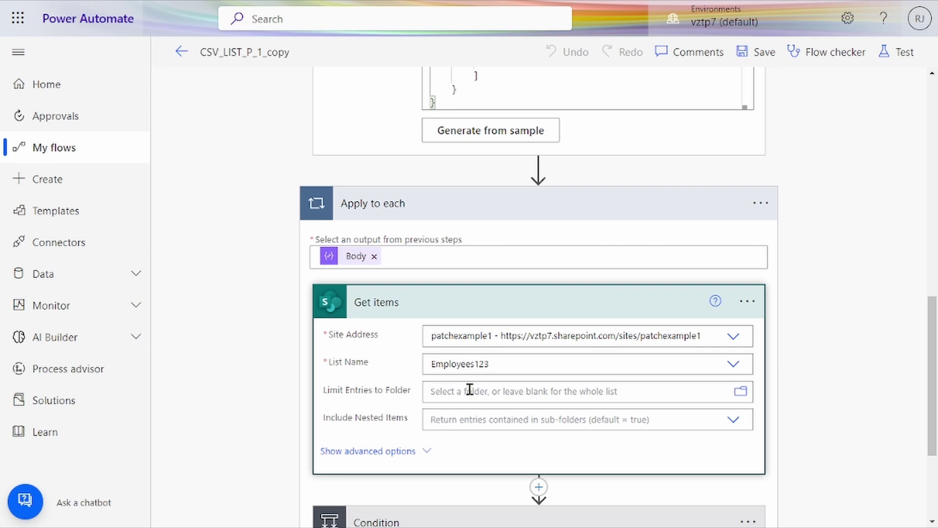
pyautogui.scroll(-2, 471, 390)
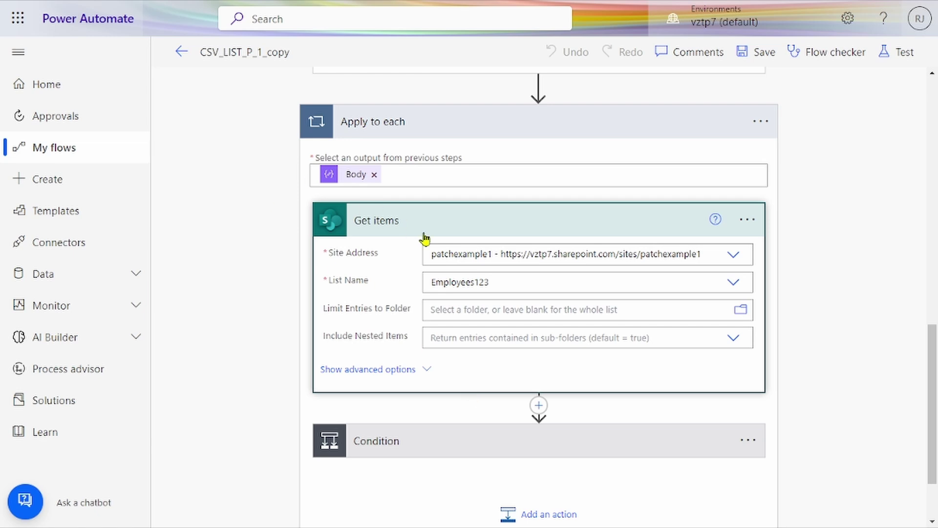
pyautogui.click(377, 370)
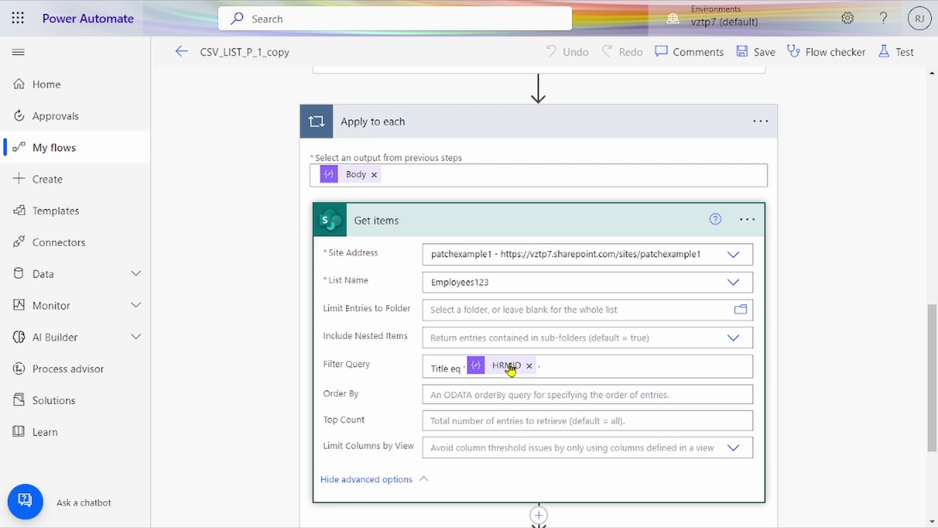
pyautogui.scroll(-1, 509, 367)
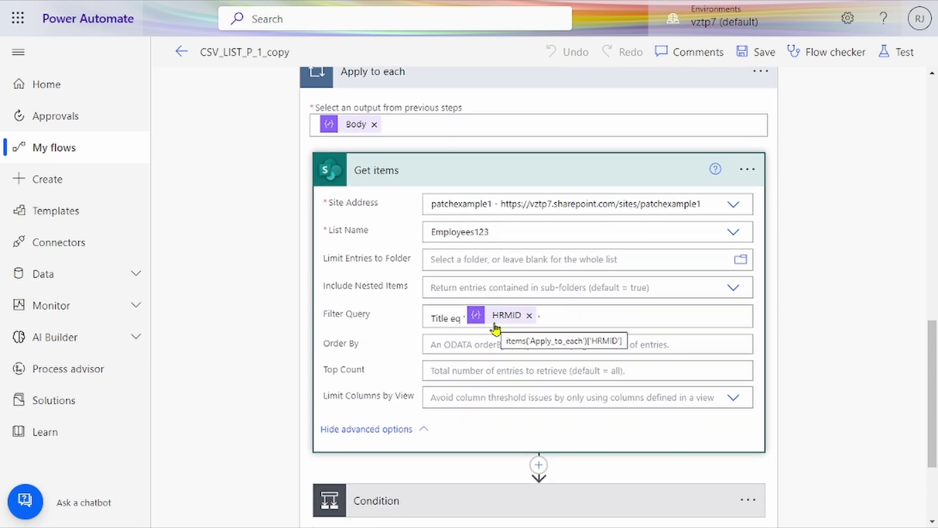
pyautogui.scroll(-2, 495, 329)
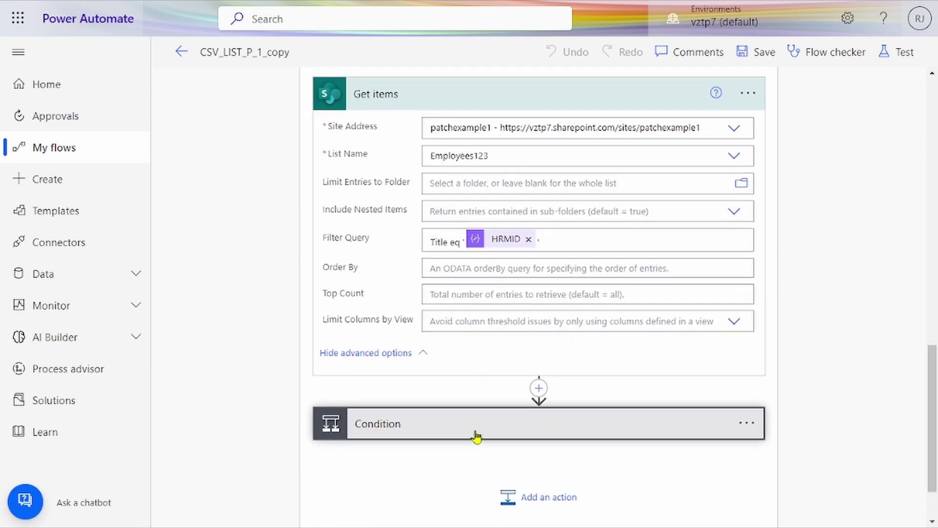
pyautogui.click(477, 437)
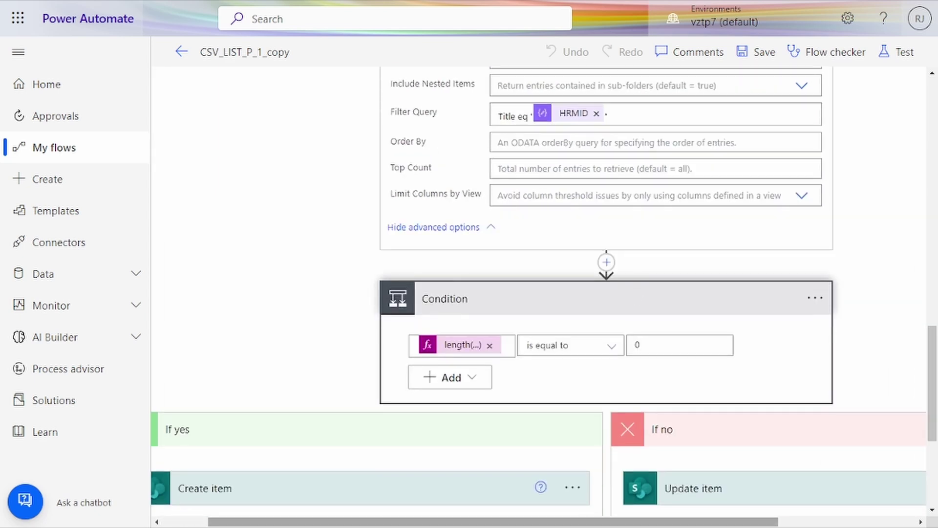
# - Compare the columns of Employeedata.csv in Excel with the Employees123 SharePoint list, and return to the flow editor
pyautogui.press('super')
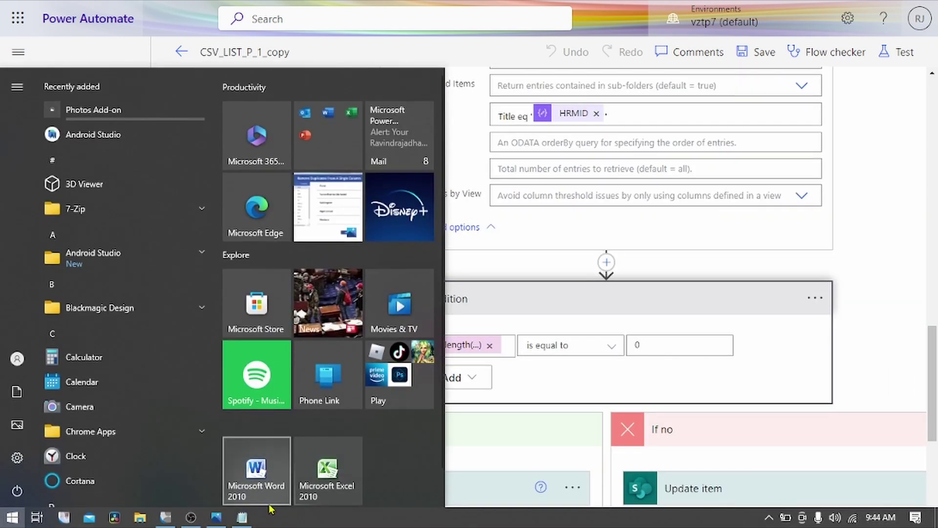
pyautogui.click(247, 41)
pyautogui.moveTo(3, 217)
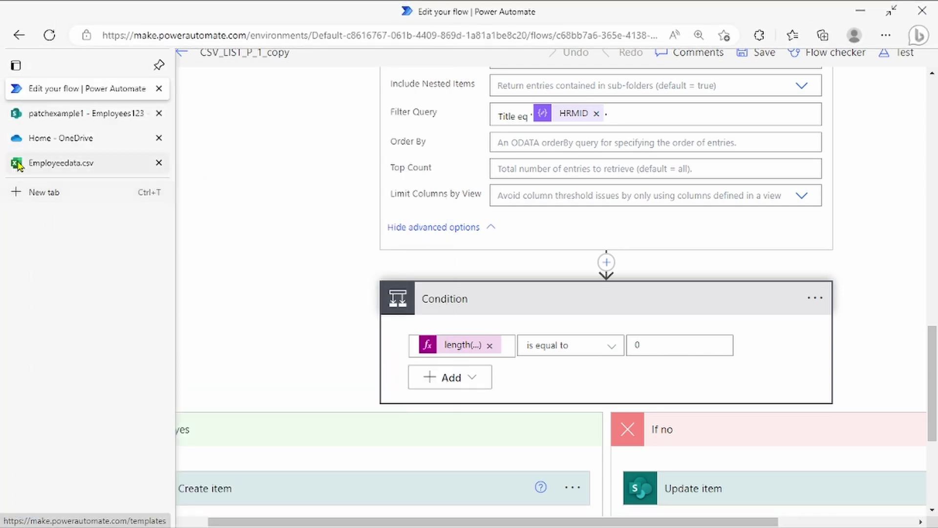
pyautogui.click(53, 162)
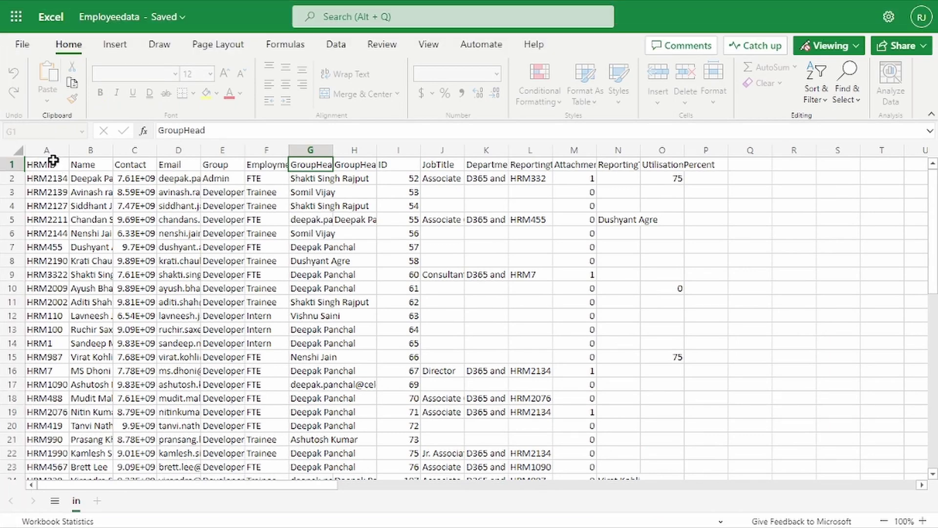
pyautogui.click(163, 163)
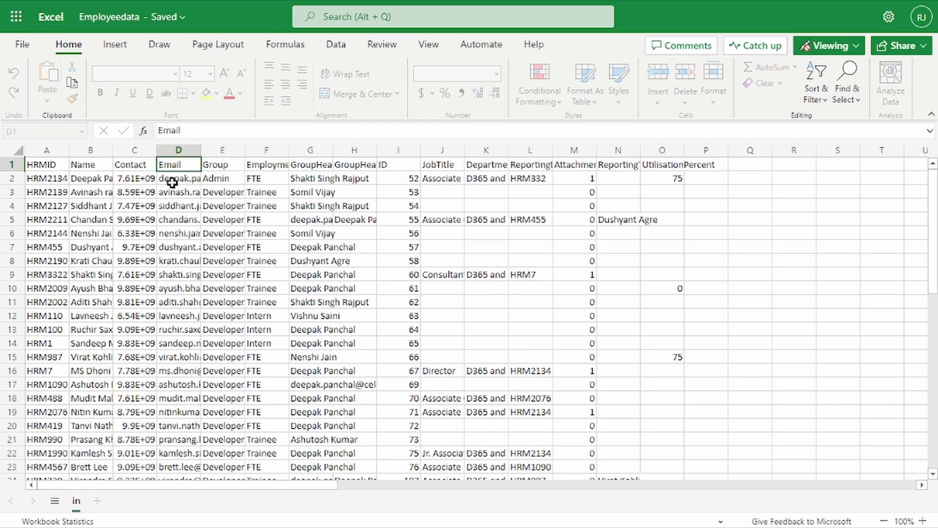
pyautogui.click(169, 180)
pyautogui.moveTo(1, 84)
pyautogui.moveTo(34, 100)
pyautogui.click(51, 114)
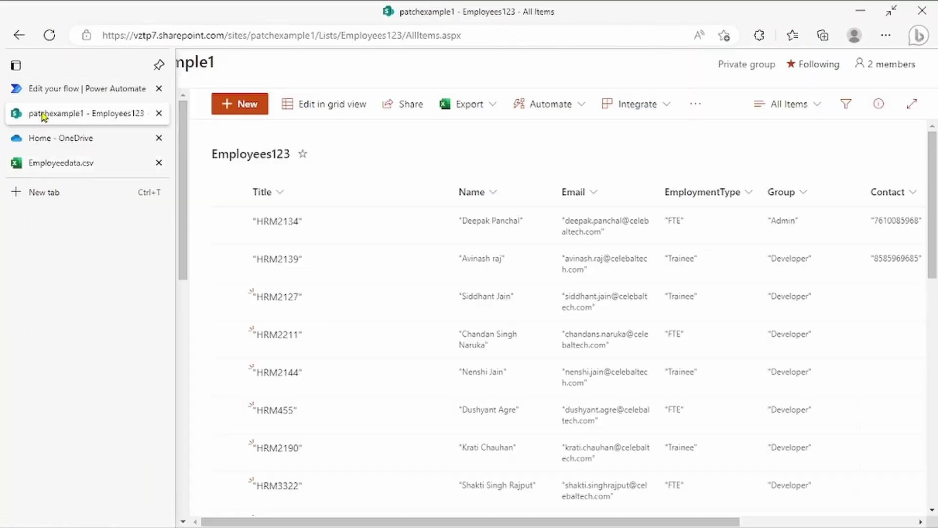
pyautogui.click(52, 95)
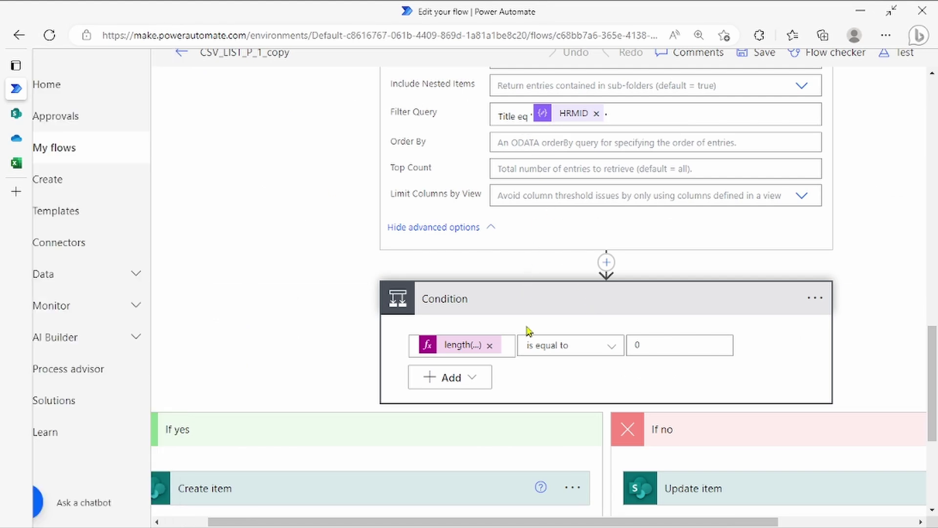
# - Examine the Condition's length expression and its comparison with 0, together with the Get items Filter Query
pyautogui.scroll(-1, 530, 330)
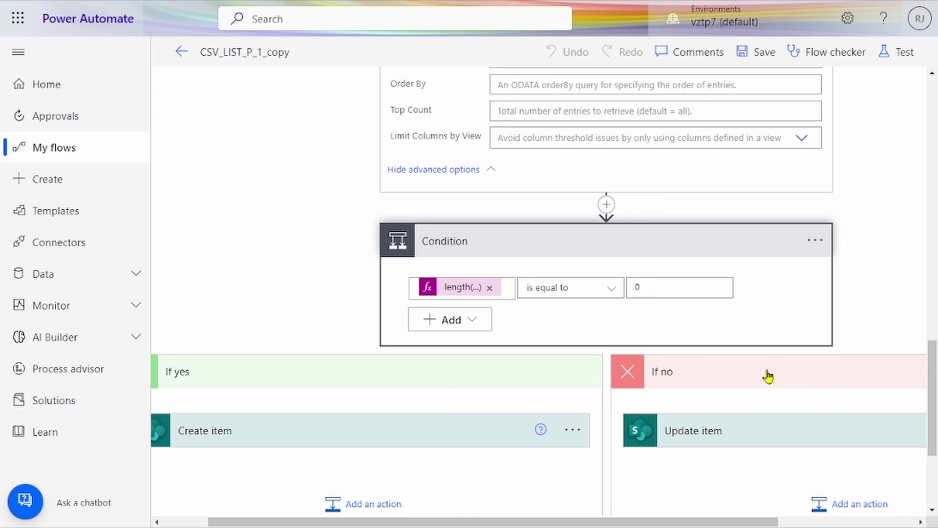
pyautogui.scroll(1, 767, 395)
pyautogui.scroll(2, 635, 249)
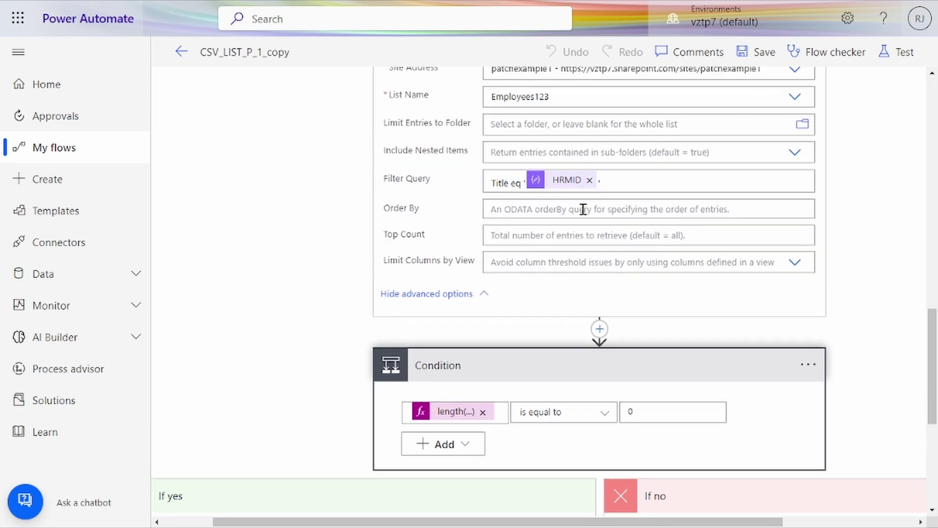
pyautogui.scroll(2, 536, 182)
pyautogui.scroll(-5, 483, 156)
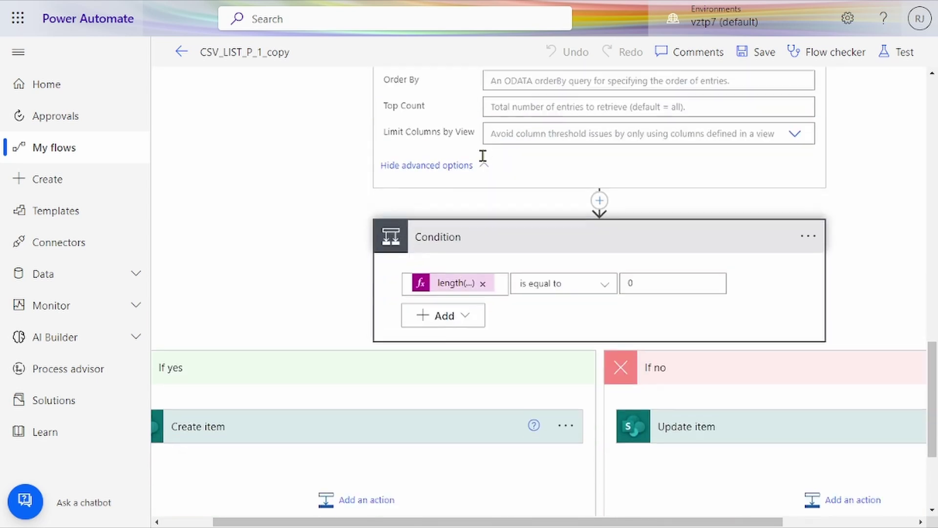
pyautogui.click(449, 282)
pyautogui.scroll(-1, 755, 244)
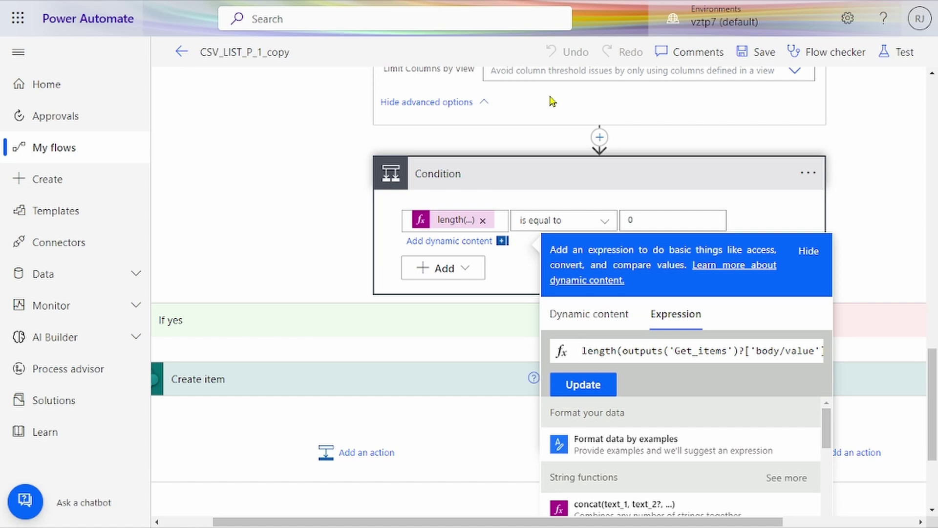
pyautogui.scroll(2, 553, 102)
pyautogui.click(729, 457)
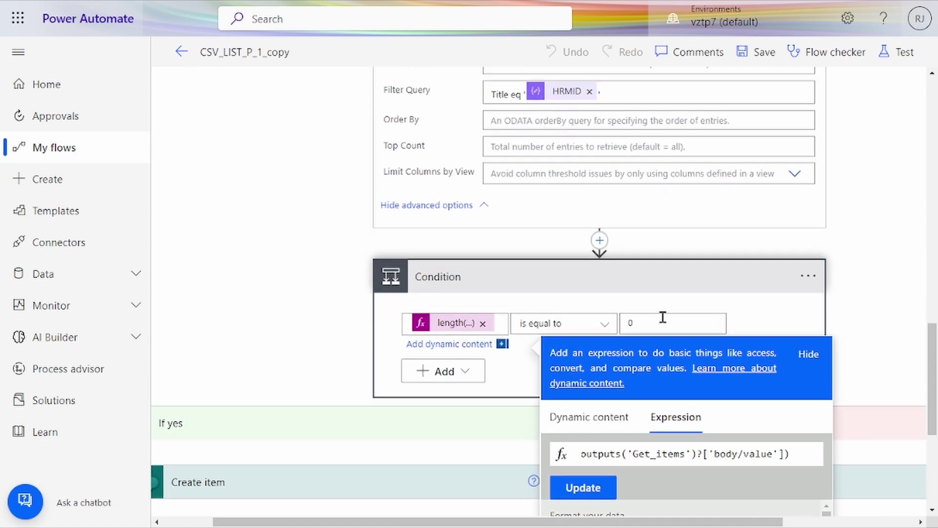
pyautogui.click(662, 272)
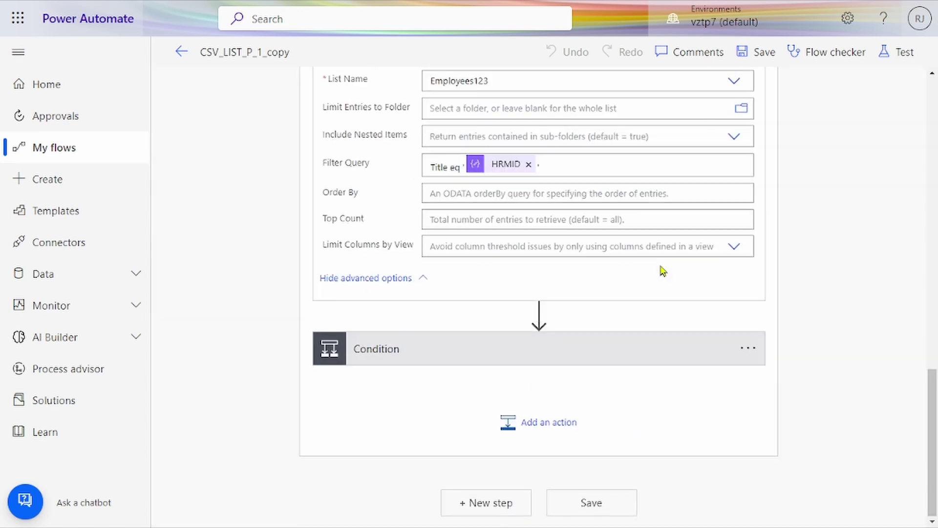
pyautogui.click(586, 362)
# - Expand Create item and Update item under the Condition, compare their field mappings including the Id expression, and collapse Create item
pyautogui.scroll(-5, 585, 362)
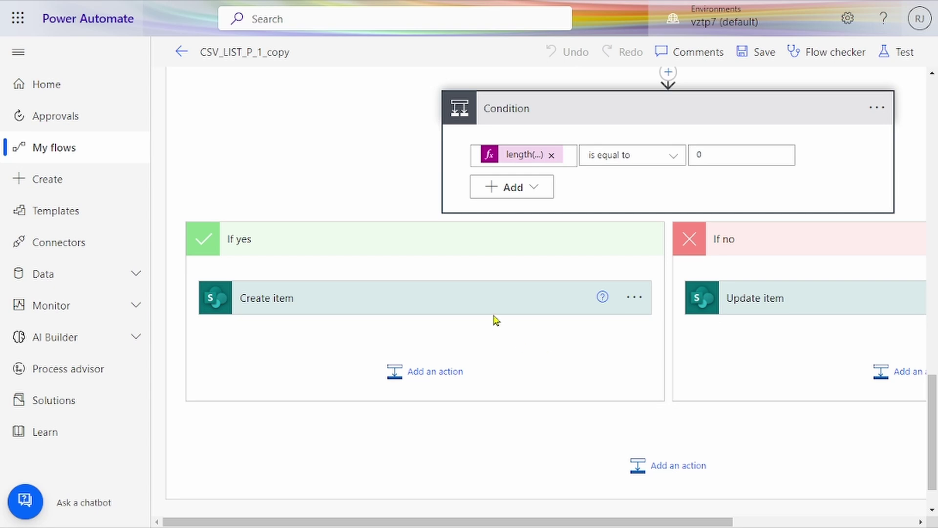
pyautogui.click(501, 300)
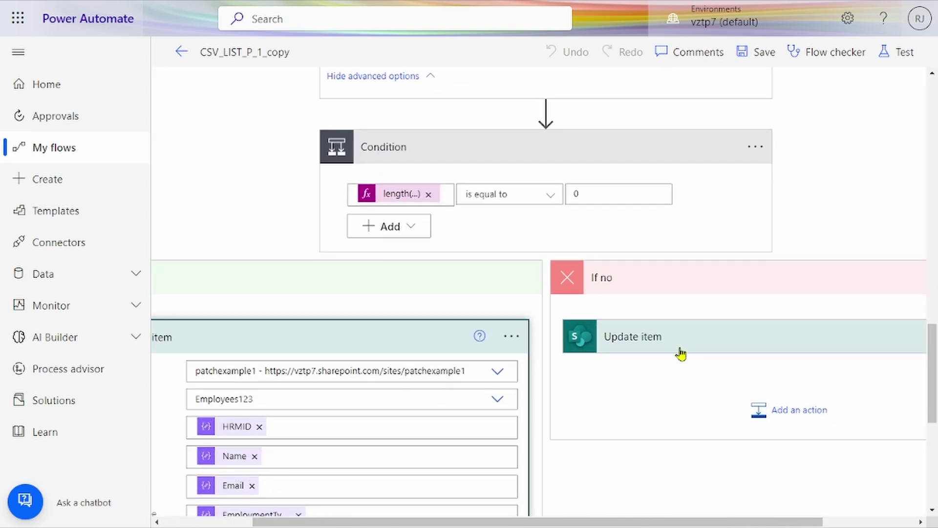
pyautogui.click(681, 354)
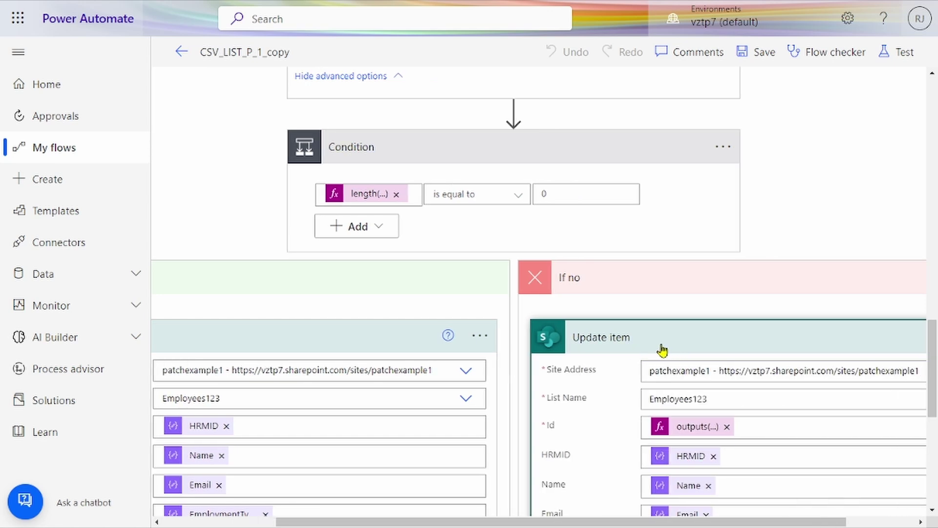
pyautogui.scroll(-3, 661, 349)
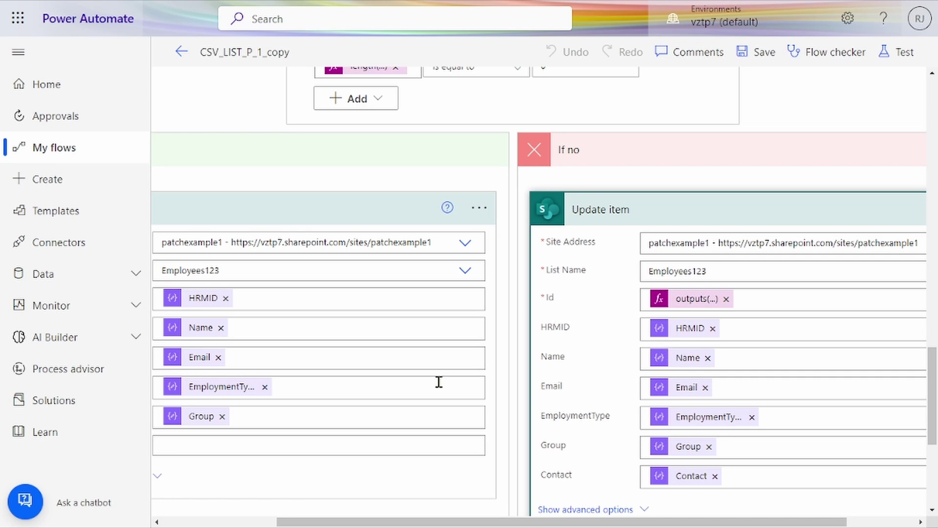
pyautogui.hscroll(-3, 439, 381)
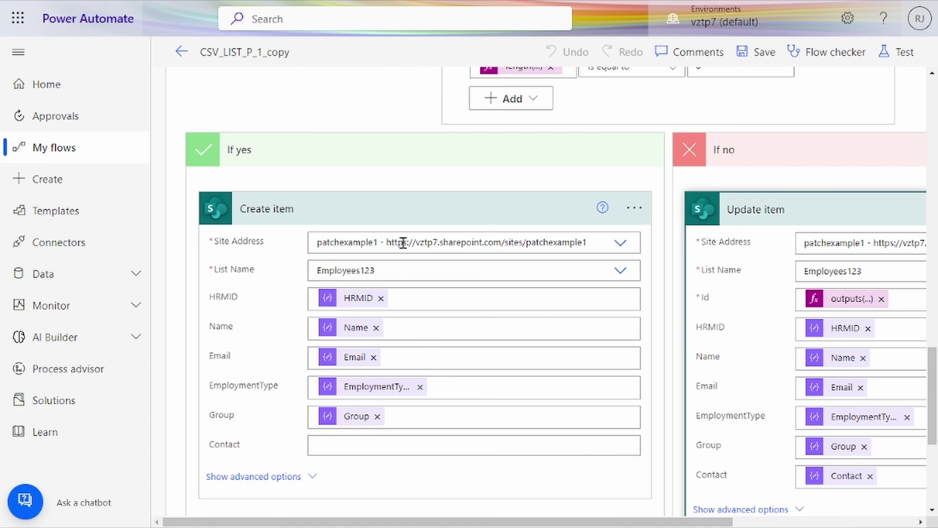
pyautogui.click(417, 211)
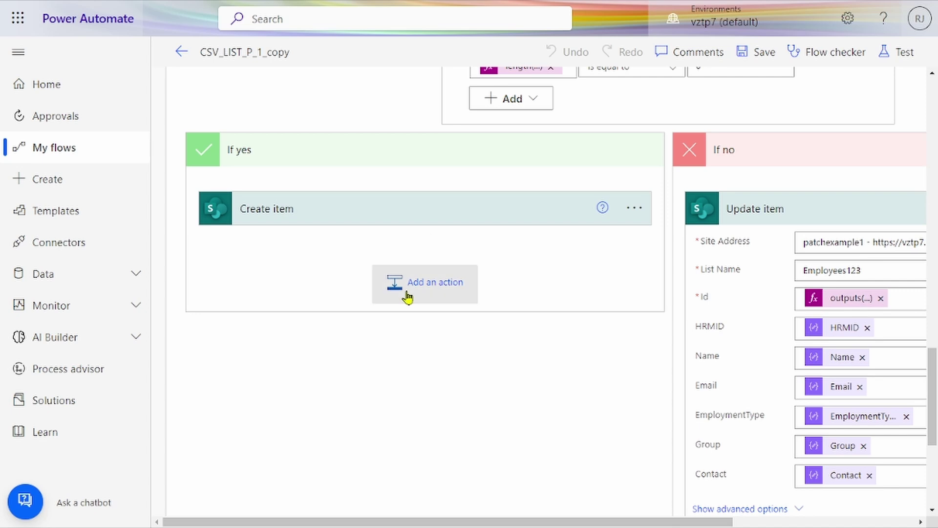
# - Expand Create item under If yes, search the dynamic content for "hrm" for its HRMID field, and clear the search
pyautogui.hscroll(1, 427, 216)
pyautogui.click(426, 215)
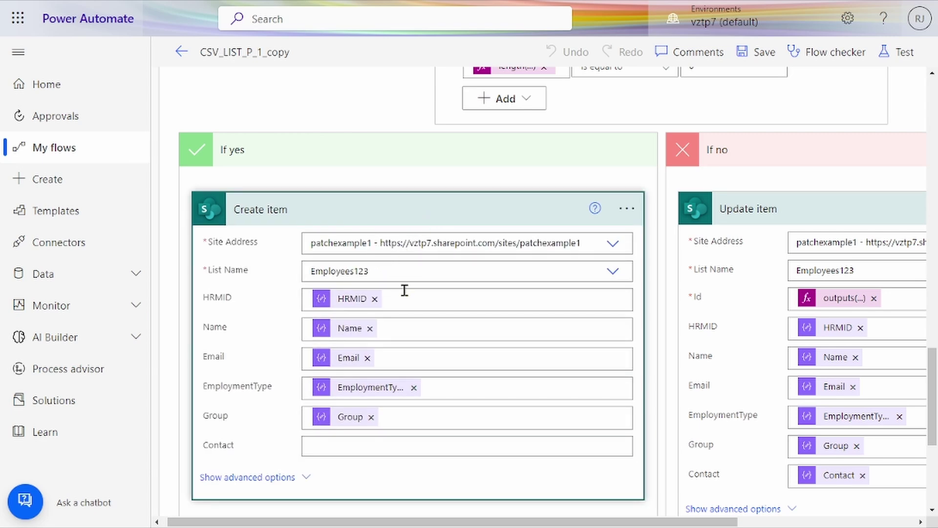
pyautogui.click(343, 299)
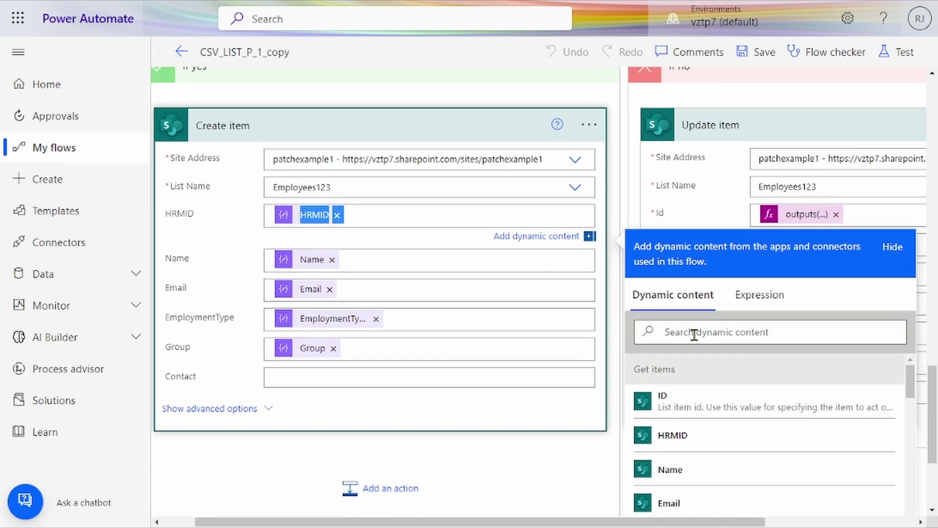
pyautogui.click(694, 333)
pyautogui.write('hrm')
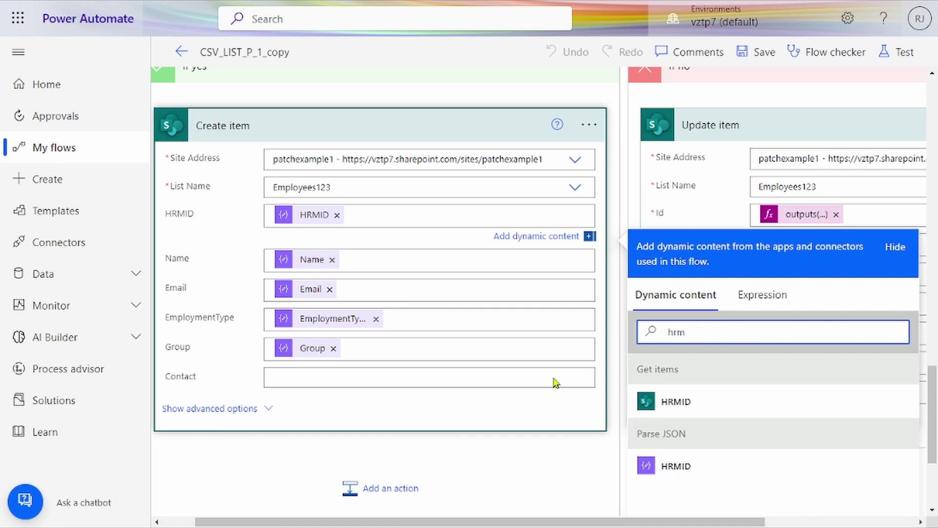
pyautogui.moveTo(309, 220)
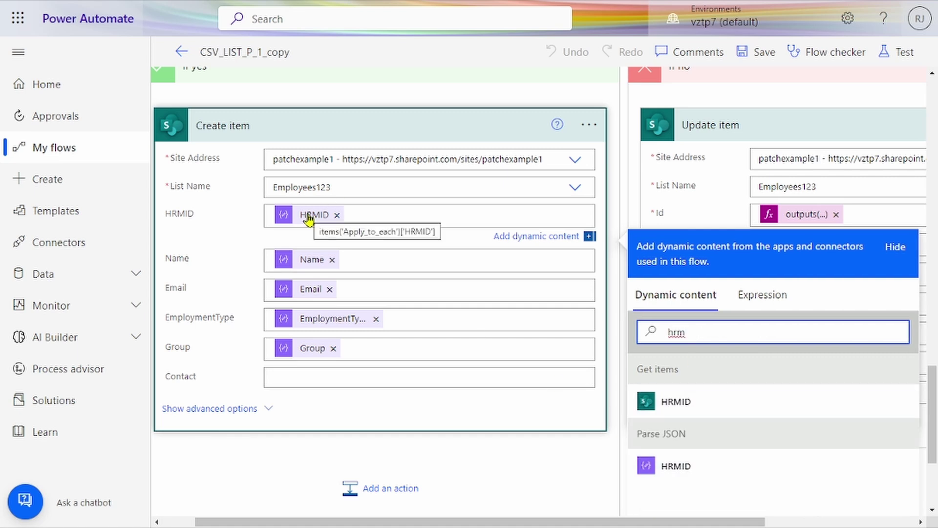
pyautogui.press('BackSpace')
pyautogui.press('BackSpace')
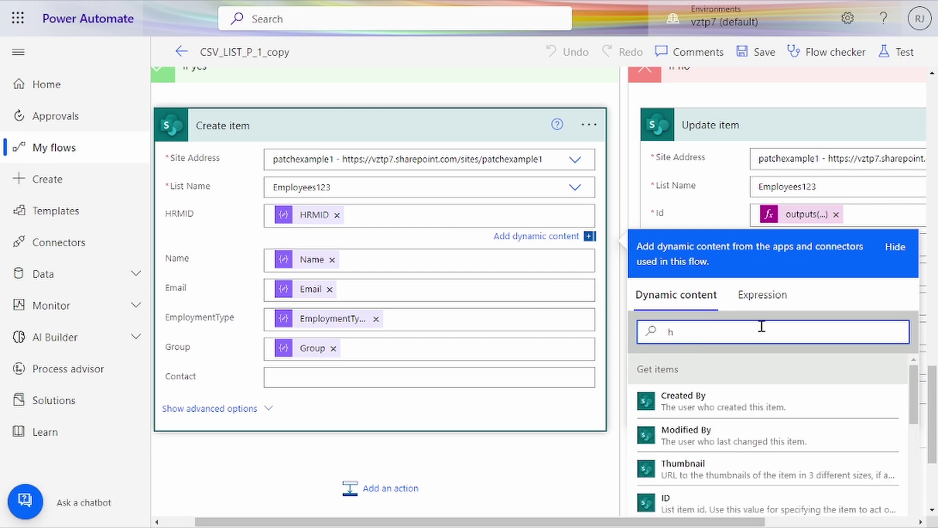
pyautogui.press('BackSpace')
# - Copy the HRMID field's dynamic value in Create item and paste it into the expression editor
pyautogui.click(292, 219)
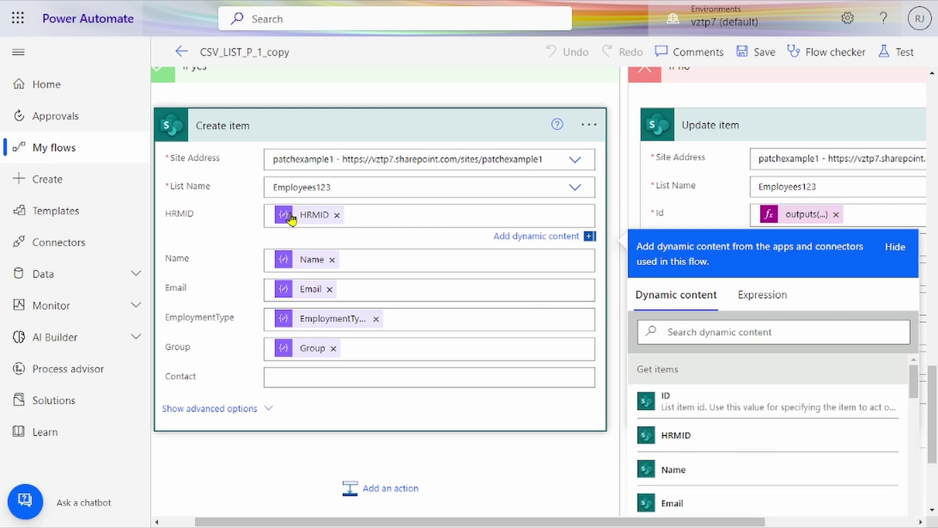
pyautogui.doubleClick(292, 219)
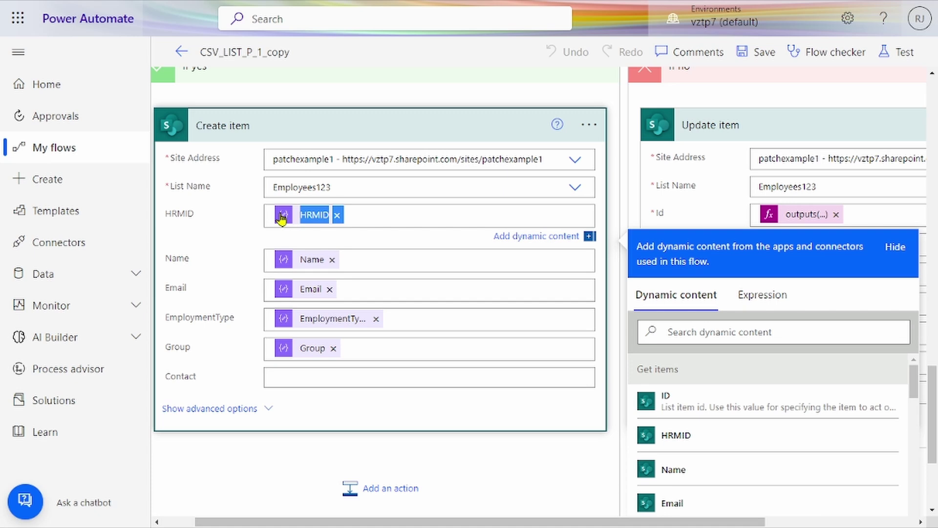
pyautogui.click(375, 213)
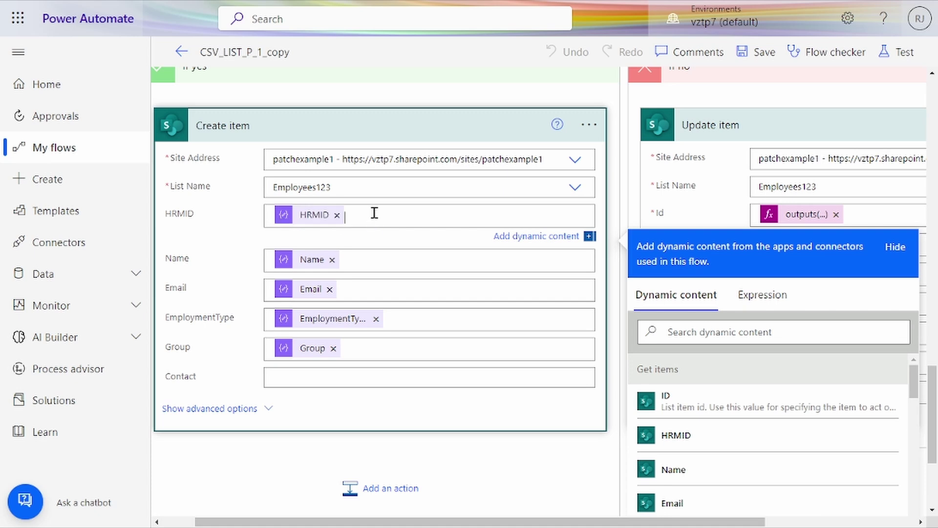
pyautogui.hotkey('ctrl', 'a')
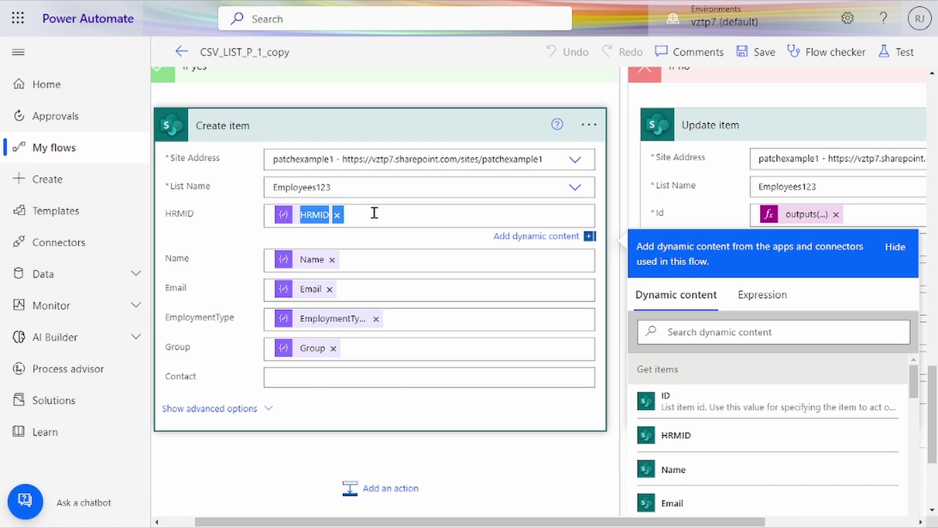
pyautogui.click(764, 296)
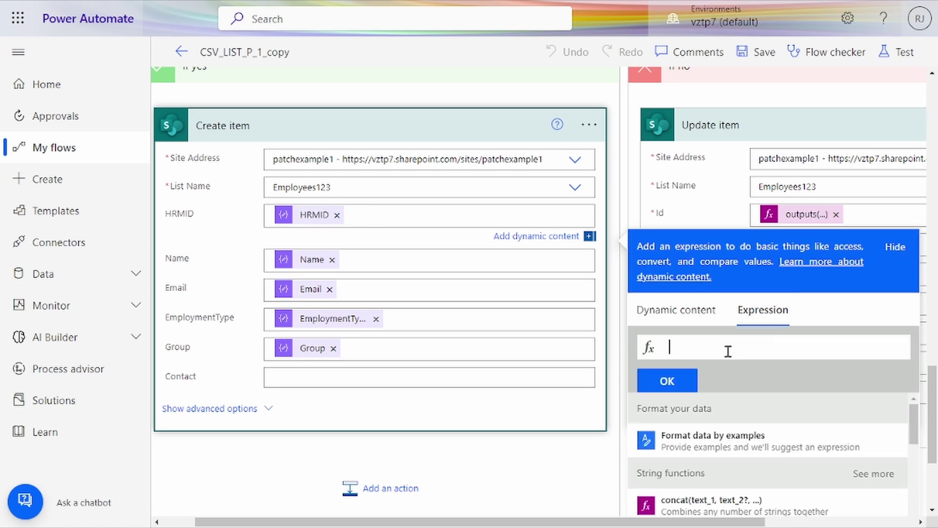
pyautogui.write("@{items('Apply_to_each')['HRMID']}")
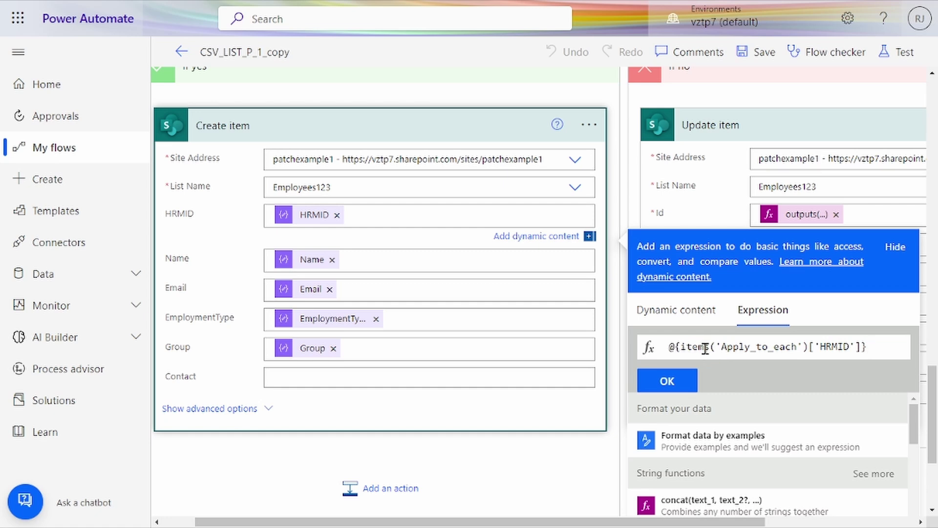
# - Trim the pasted expression to items('Apply_to_each')['HRMID'], examine its HRMID key, and leave it unapplied by moving to the Contact field
pyautogui.press('BackSpace')
pyautogui.press('BackSpace')
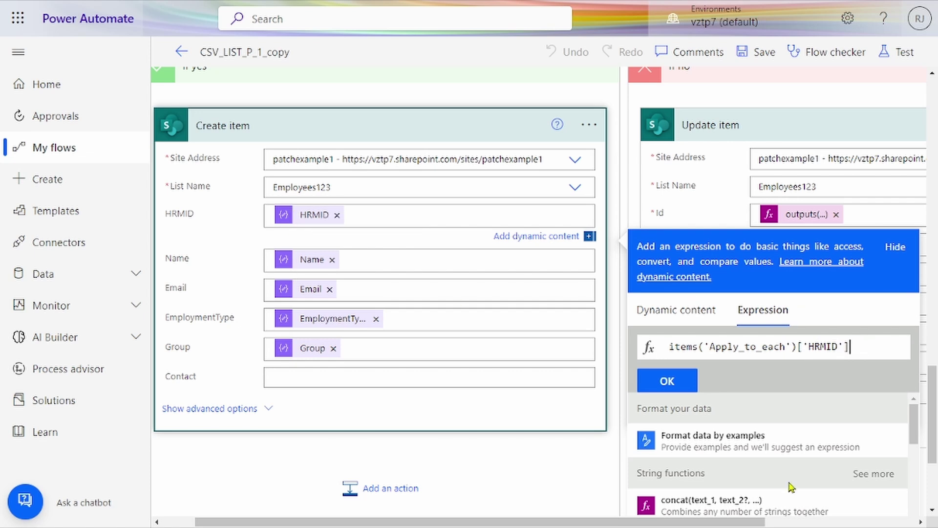
pyautogui.scroll(-6, 760, 445)
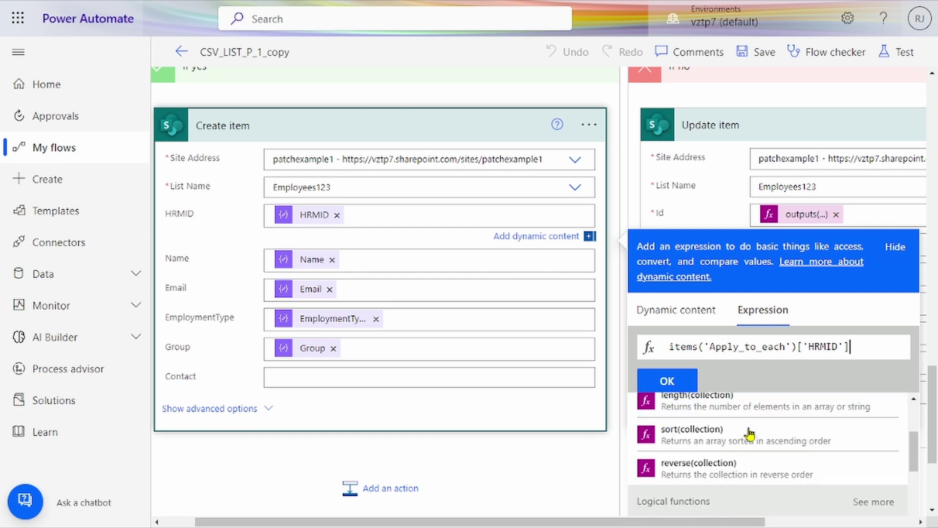
pyautogui.scroll(6, 749, 434)
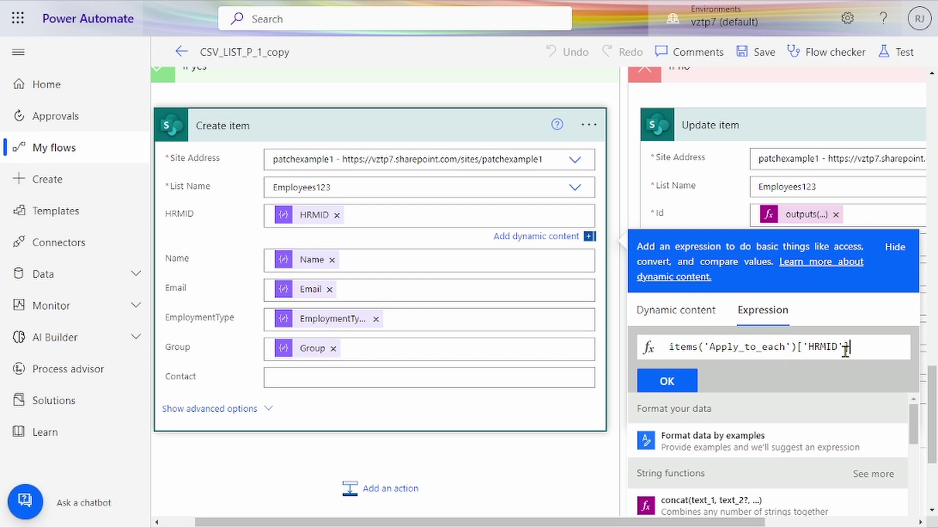
pyautogui.doubleClick(826, 345)
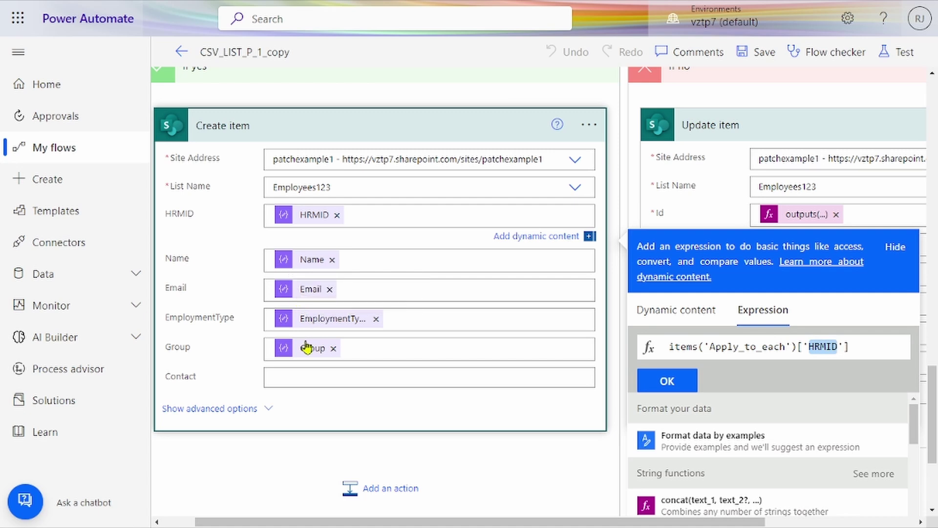
pyautogui.click(407, 381)
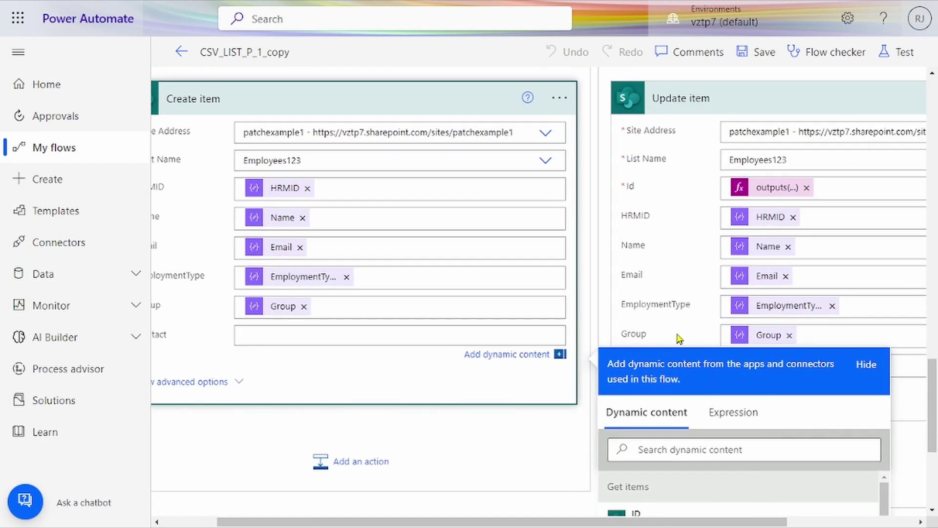
# - Open the Id expression of Update item under If no and examine it through to its end, alongside the Condition above
pyautogui.click(679, 337)
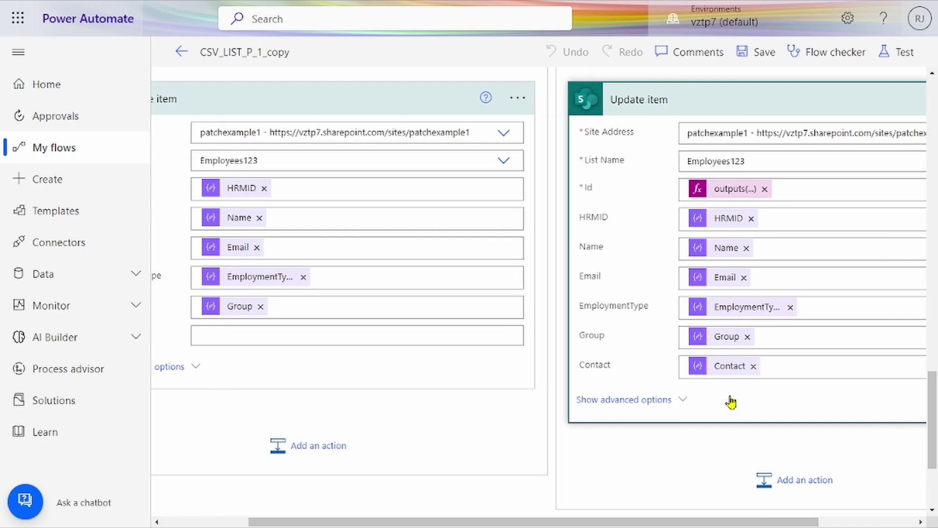
pyautogui.click(653, 193)
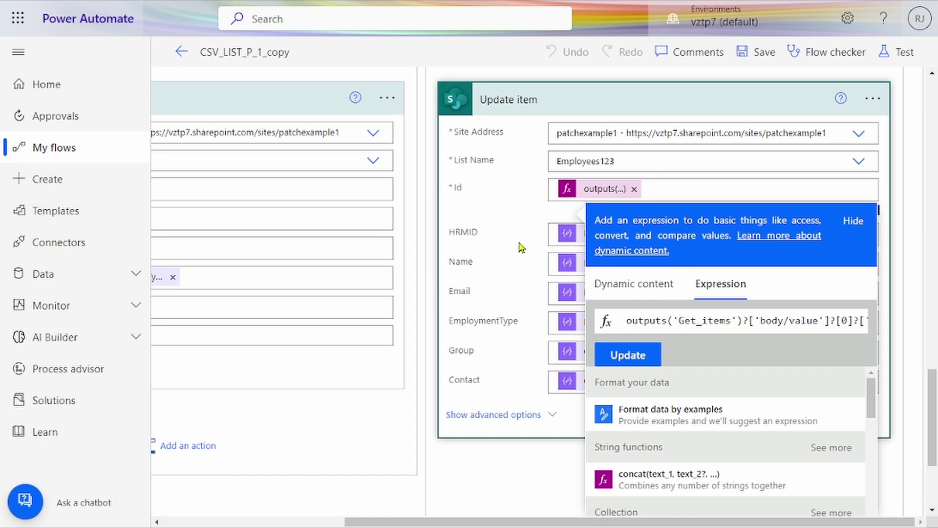
pyautogui.scroll(5, 519, 248)
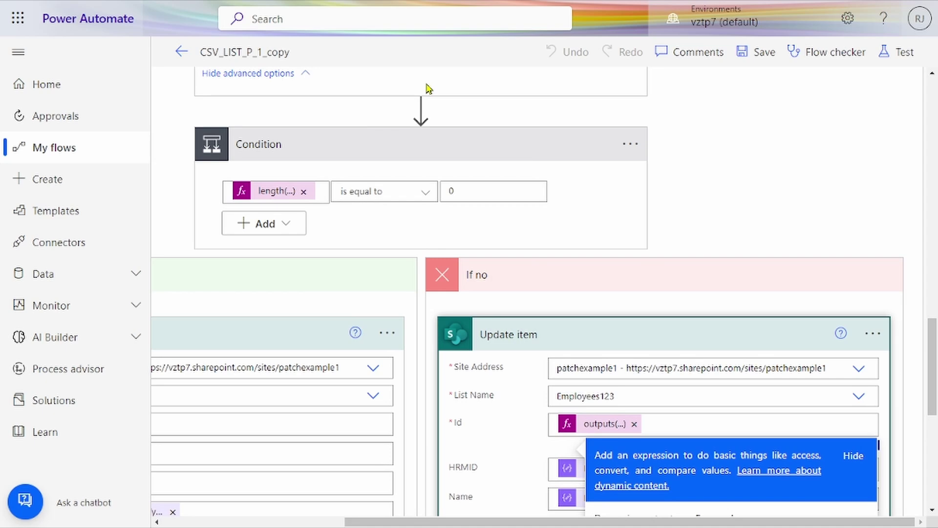
pyautogui.scroll(3, 429, 89)
pyautogui.scroll(-6, 363, 132)
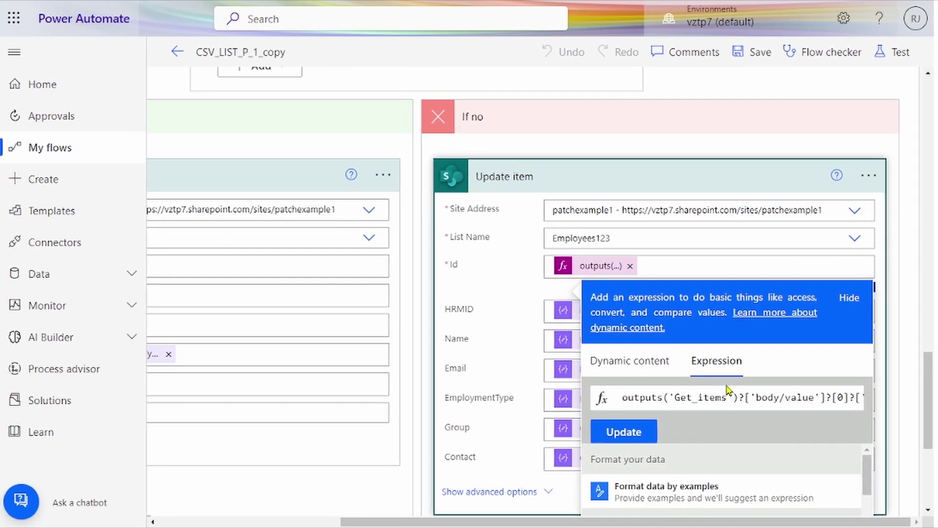
pyautogui.press('End')
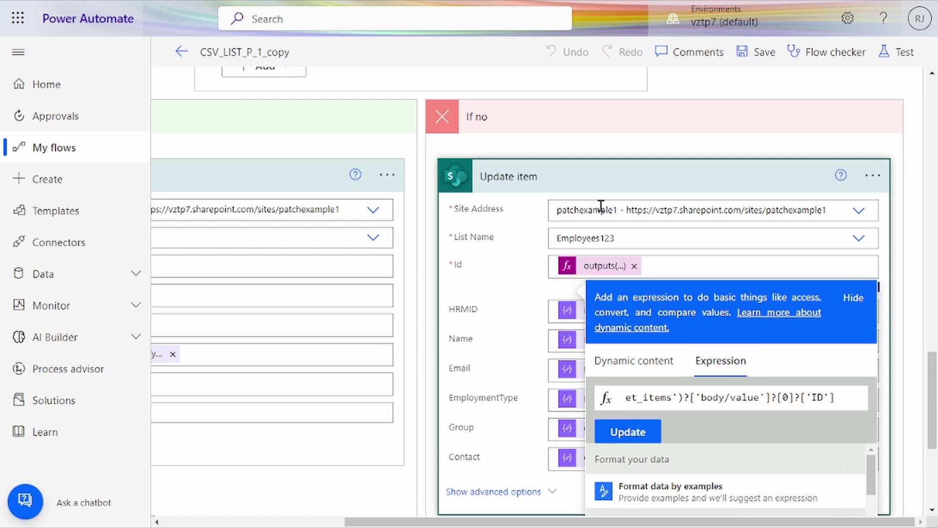
# - Compare the Id expression with the Get items Filter Query on HRMID and the Condition, and close the expression editor unchanged
pyautogui.scroll(2, 601, 206)
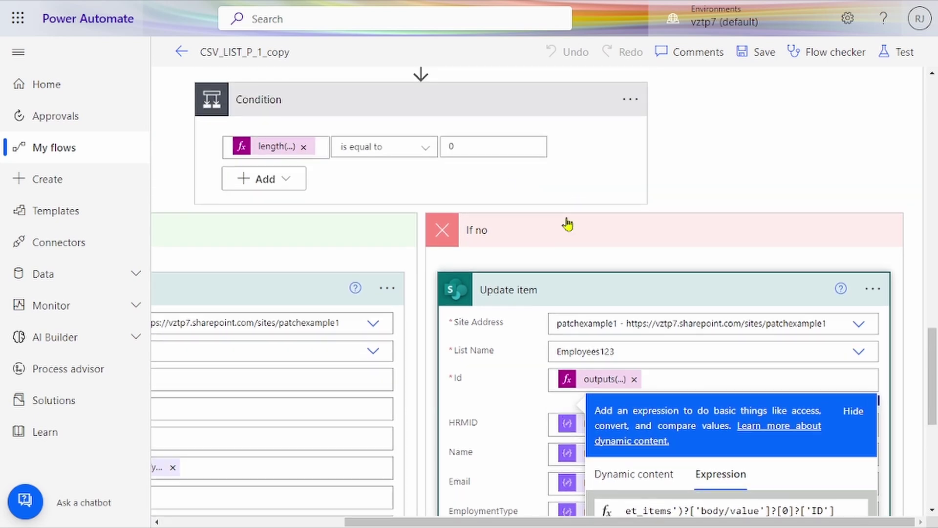
pyautogui.scroll(3, 567, 224)
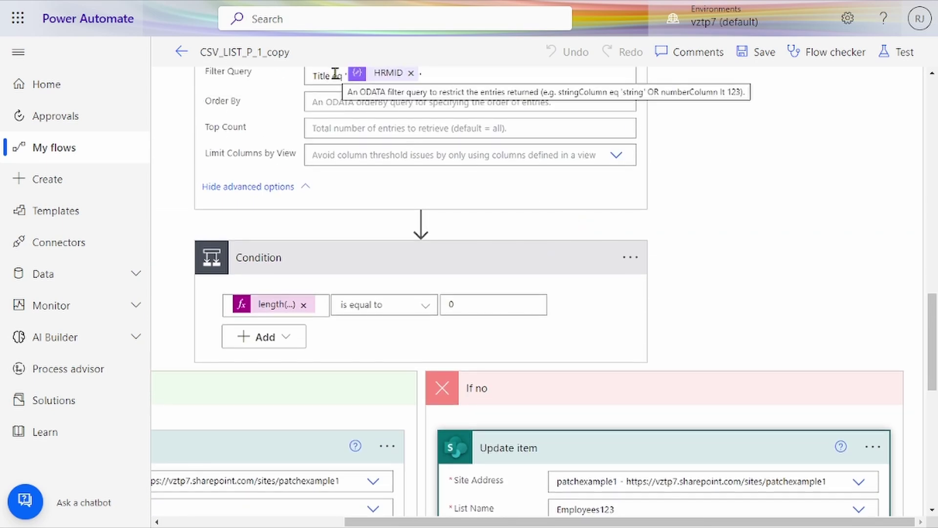
pyautogui.scroll(-4, 500, 192)
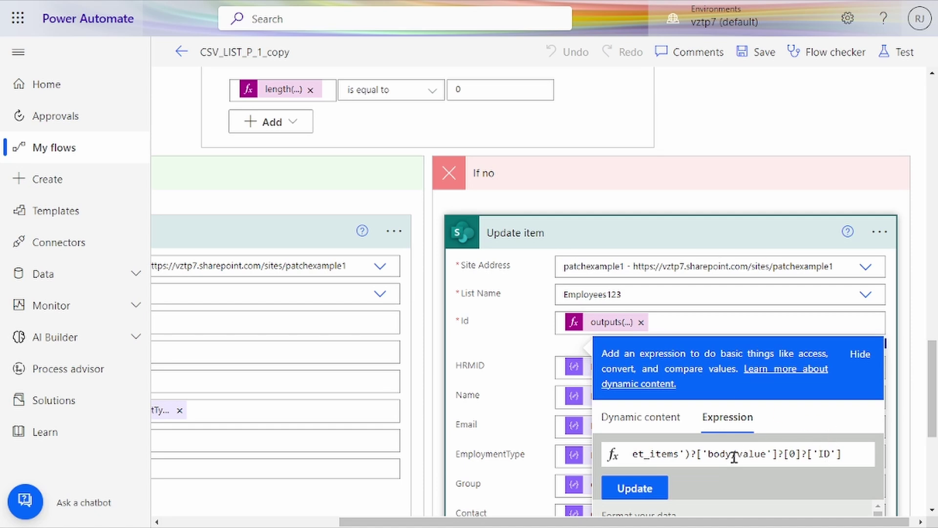
pyautogui.click(630, 427)
pyautogui.click(861, 434)
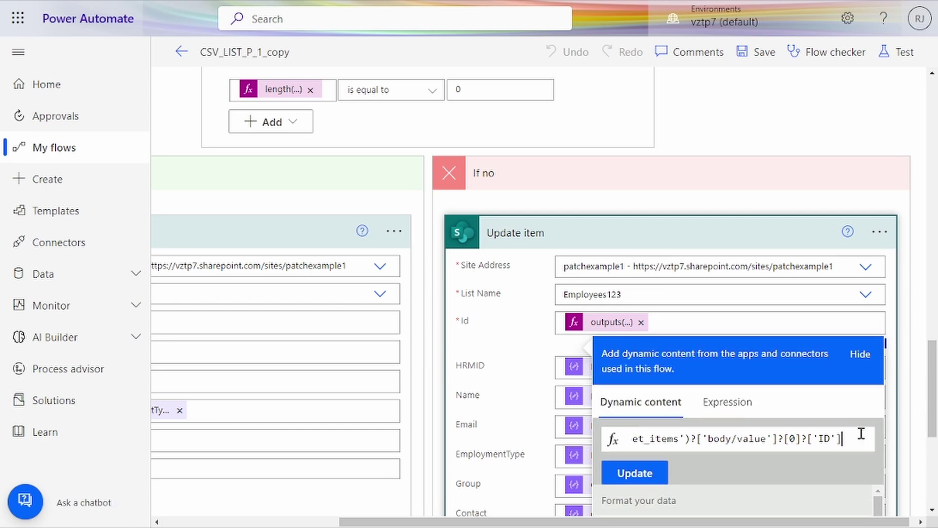
pyautogui.click(507, 317)
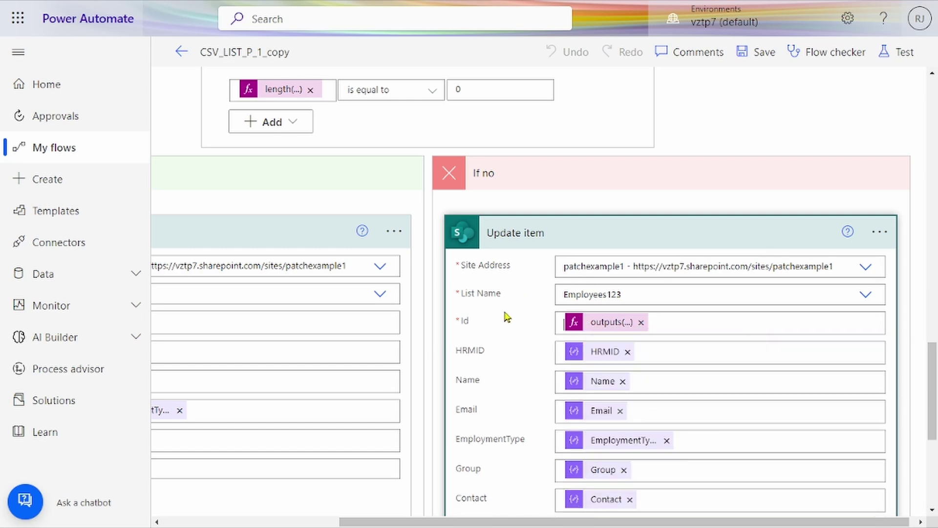
# - Return to the start of the flow and expand the manual trigger, Get file content and Compose –new line to review them
pyautogui.scroll(-5, 507, 317)
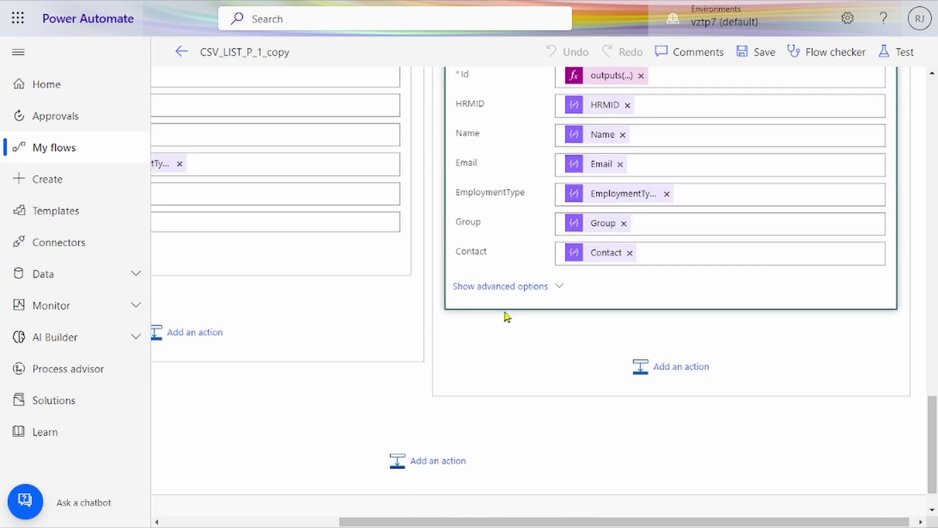
pyautogui.scroll(15, 554, 339)
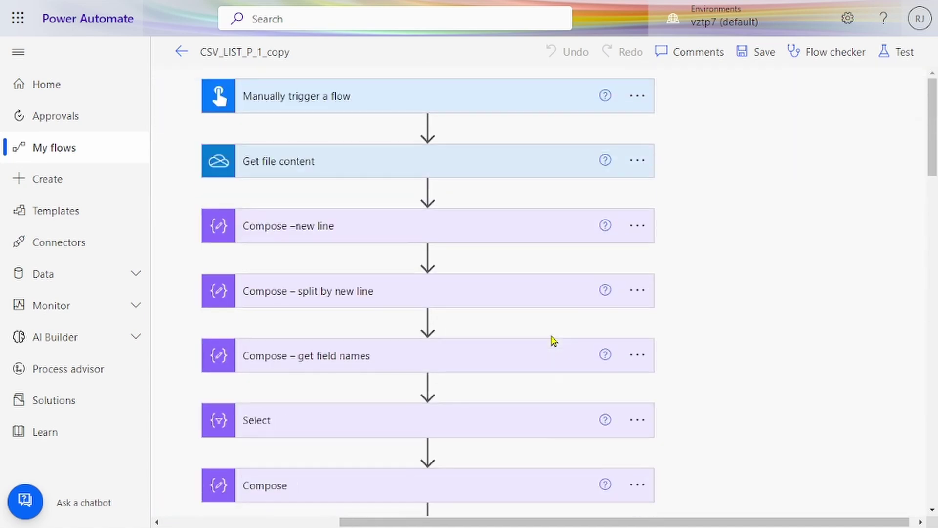
pyautogui.click(351, 104)
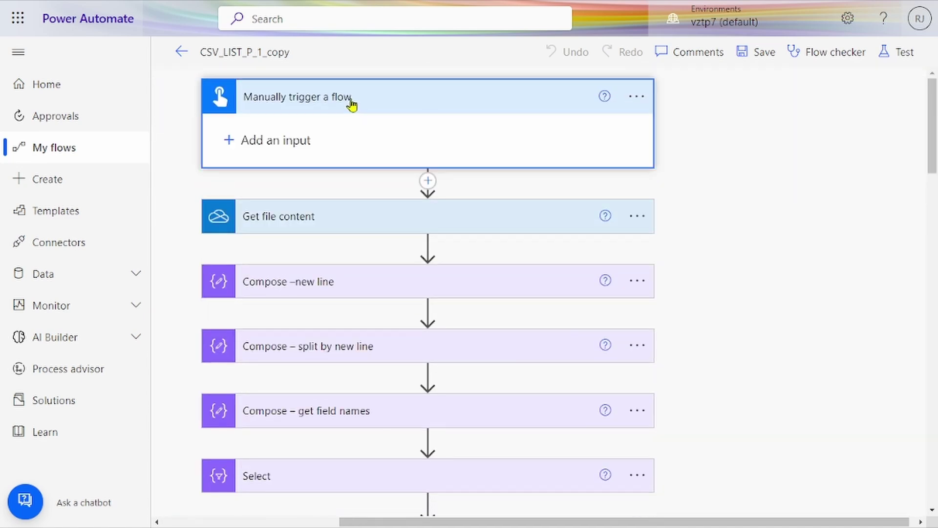
pyautogui.click(325, 216)
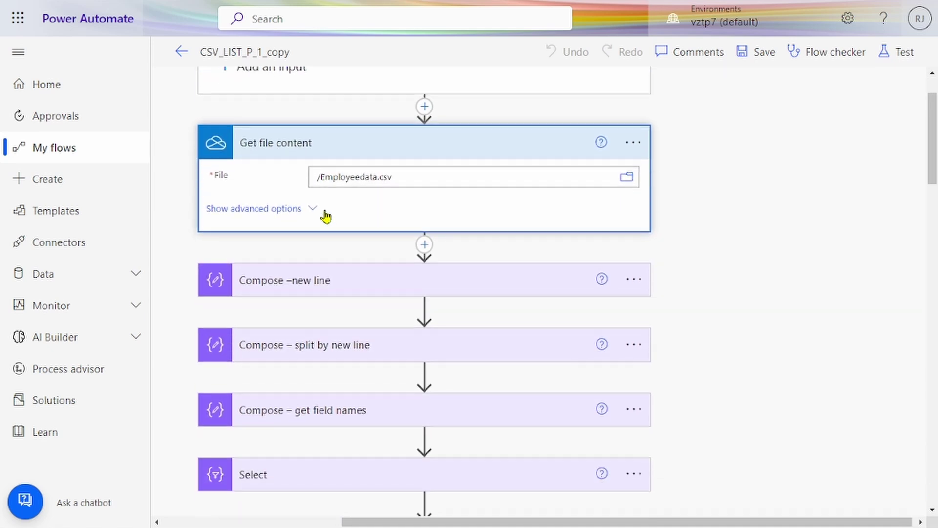
pyautogui.click(307, 292)
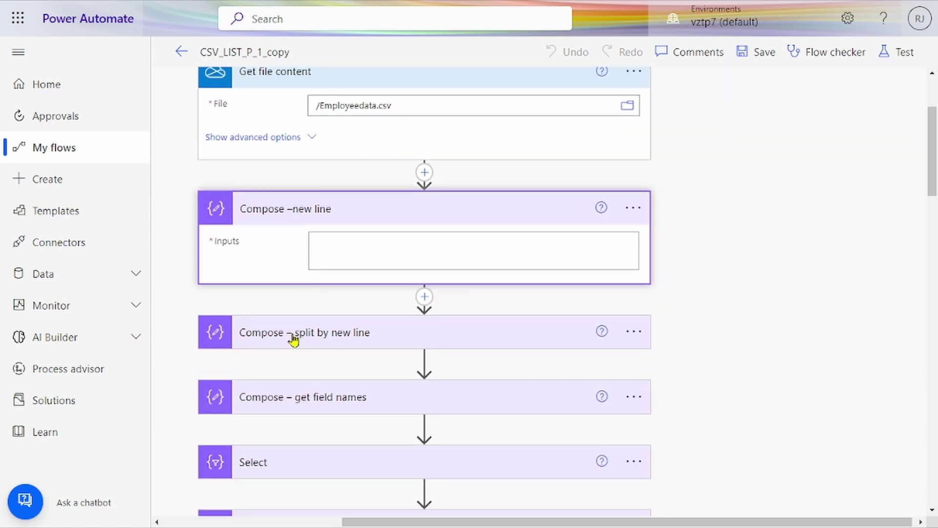
# - Expand both split Compose actions, Select and Compose, and review the flow through Parse JSON to Get items
pyautogui.click(293, 339)
pyautogui.click(299, 340)
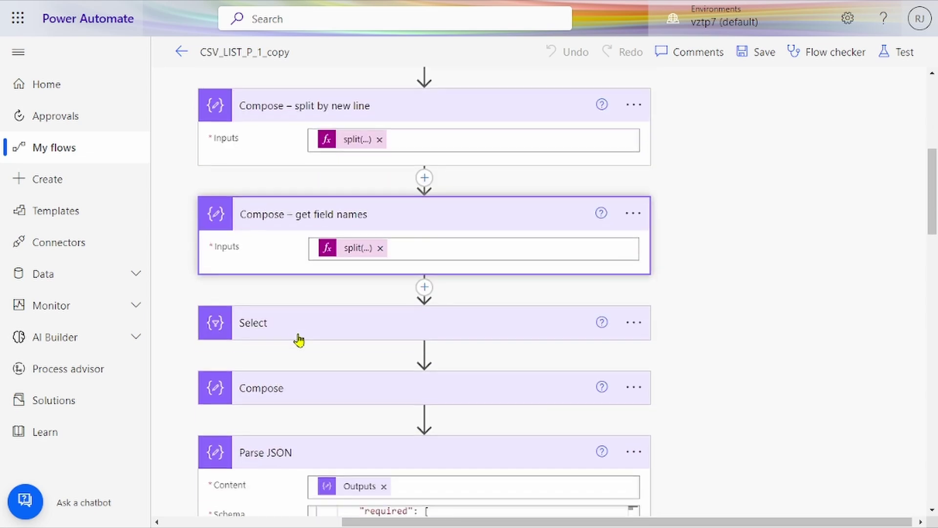
pyautogui.click(352, 332)
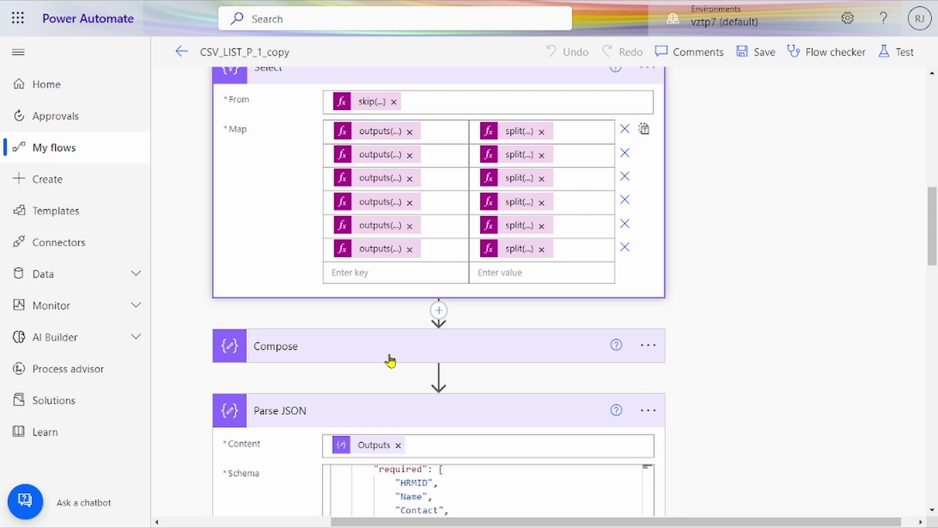
pyautogui.click(391, 360)
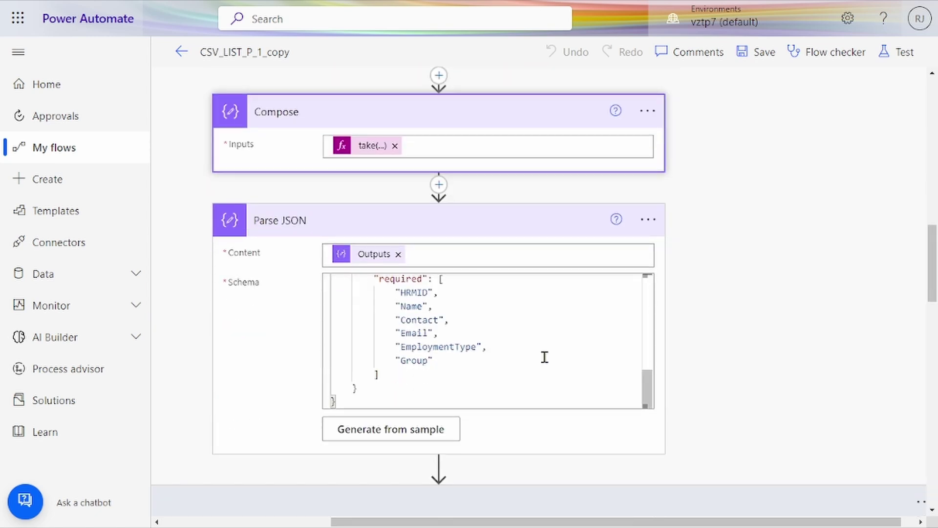
pyautogui.scroll(-5, 534, 404)
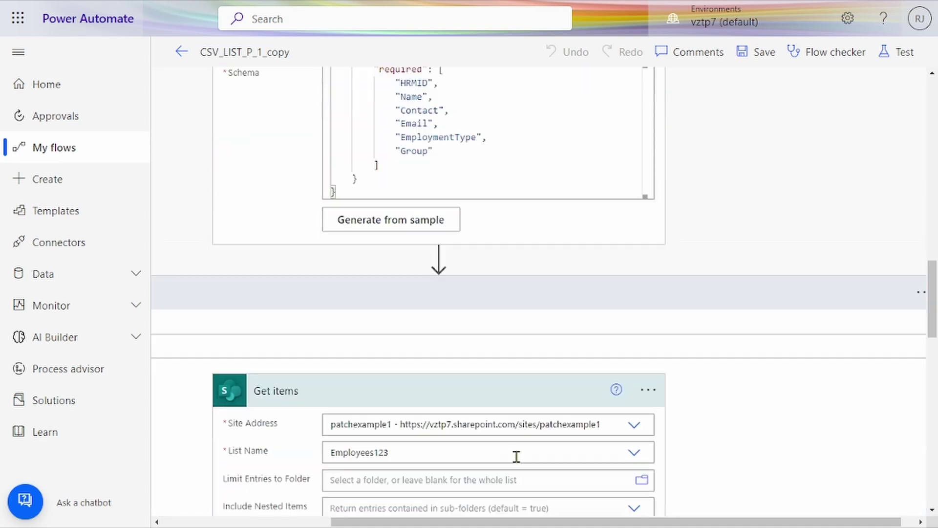
# - Review the rest of the flow from Get items through the Condition to the Create item and Update item field mappings
pyautogui.scroll(-10, 491, 335)
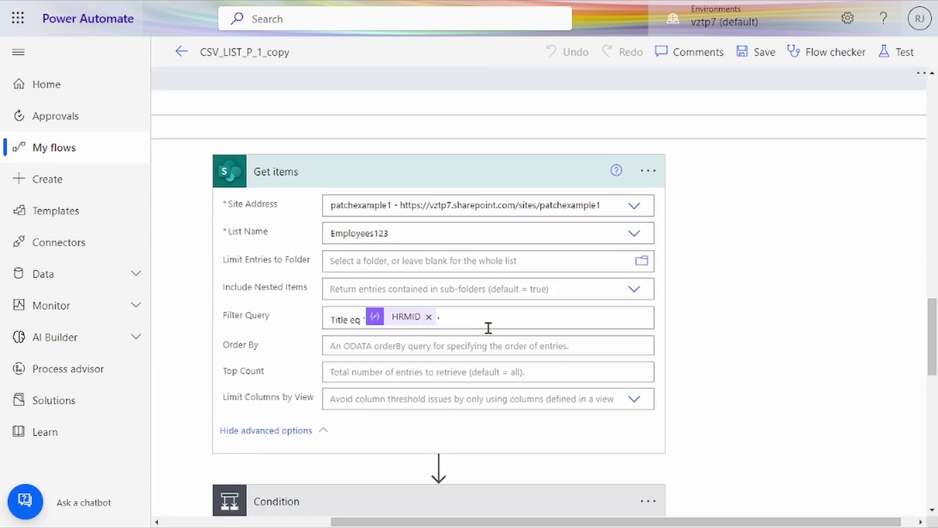
pyautogui.scroll(-3, 490, 335)
pyautogui.hscroll(-2, 488, 331)
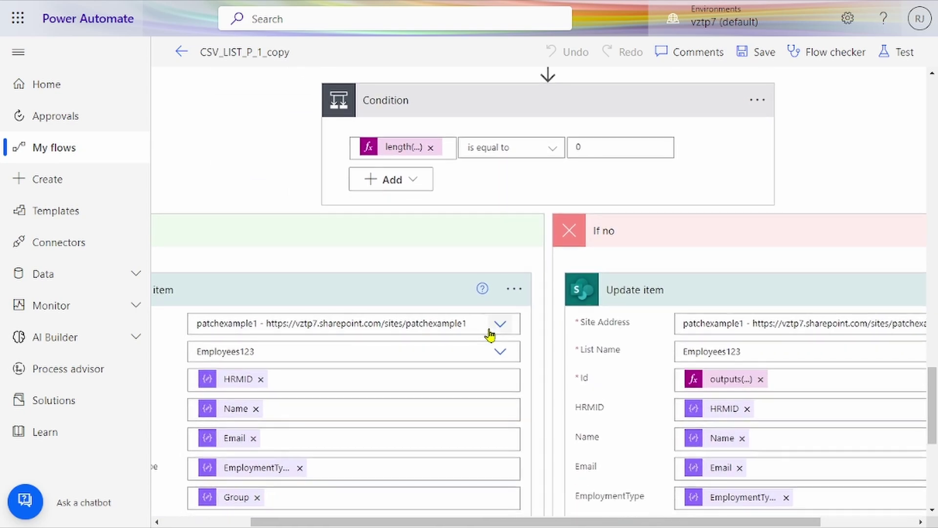
pyautogui.scroll(-2, 488, 328)
pyautogui.hscroll(2, 488, 328)
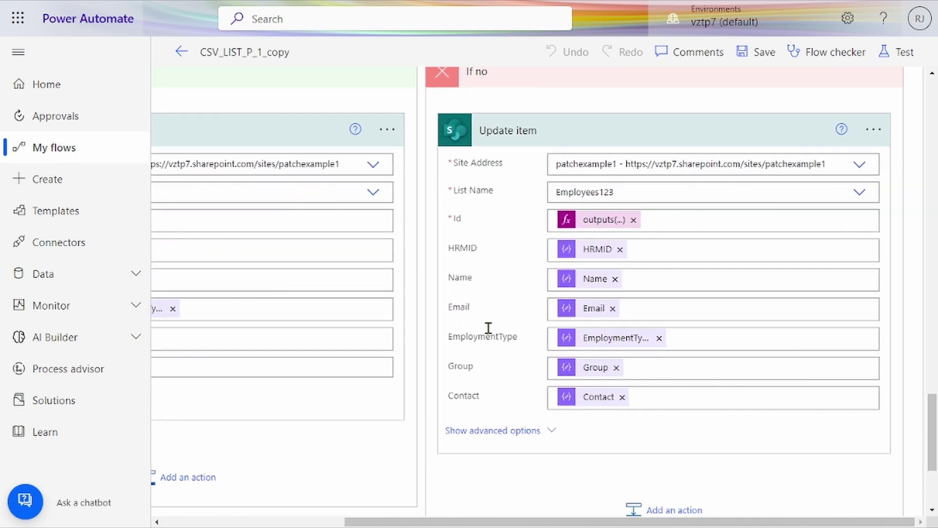
pyautogui.hscroll(-4, 488, 328)
pyautogui.scroll(10, 489, 328)
pyautogui.scroll(15, 488, 332)
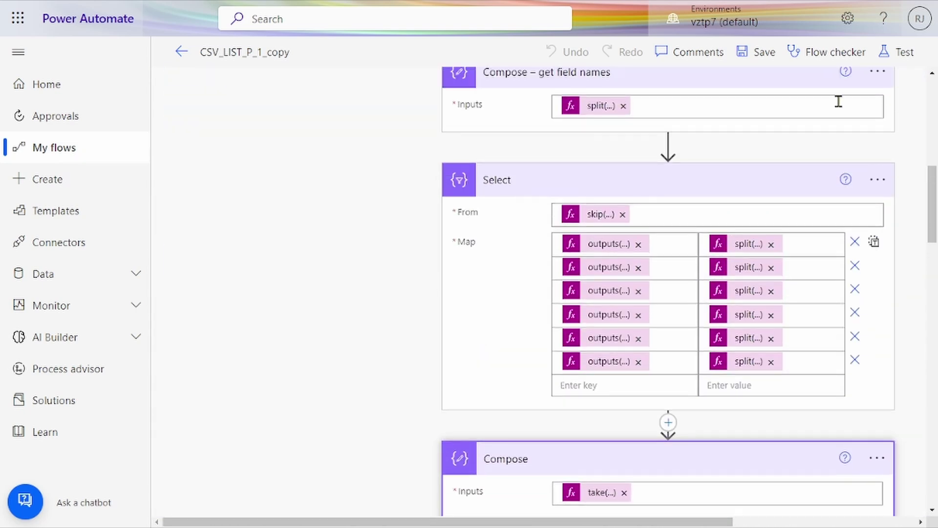
# - Start a manual test of the CSV_LIST_P_1_copy flow
pyautogui.click(883, 54)
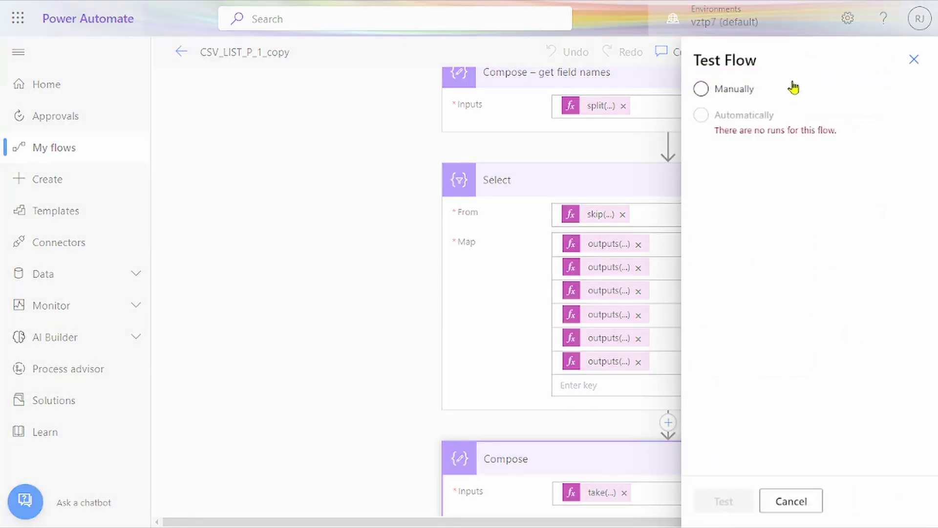
pyautogui.click(732, 93)
pyautogui.click(721, 500)
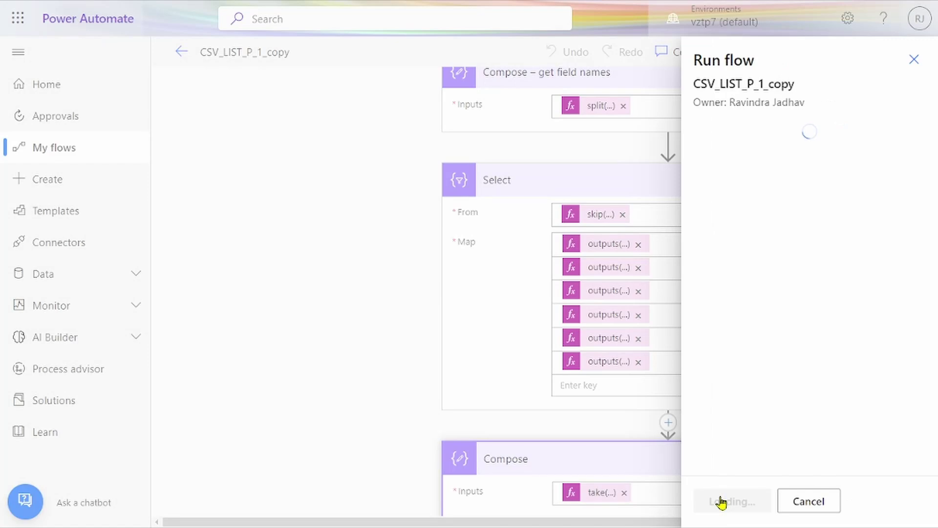
# - Switch to the Employees123 SharePoint list and examine its columns through Contact before the flow runs
pyautogui.moveTo(4, 88)
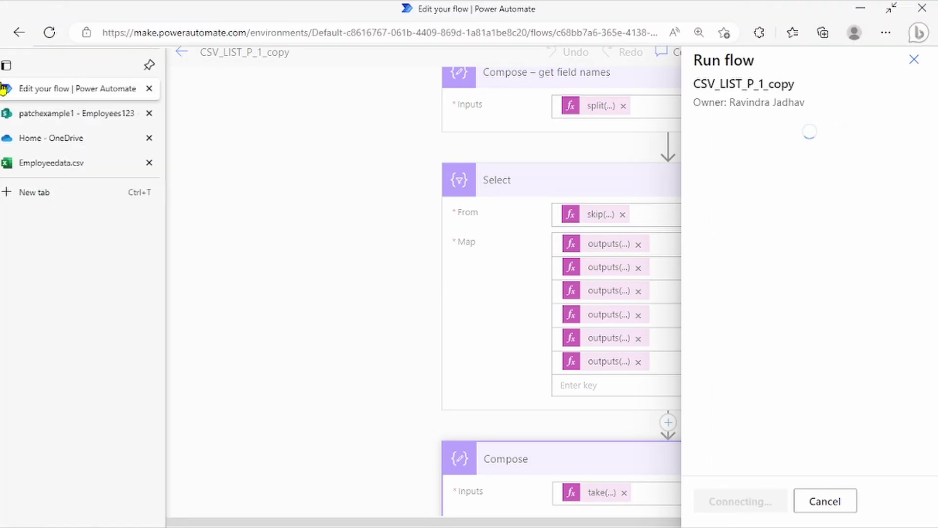
pyautogui.click(50, 166)
pyautogui.click(65, 120)
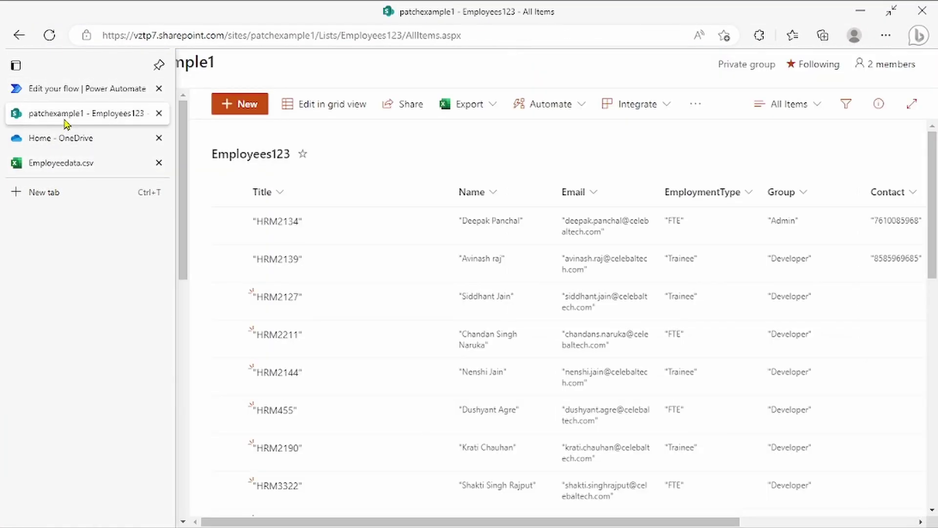
pyautogui.hscroll(3, 823, 356)
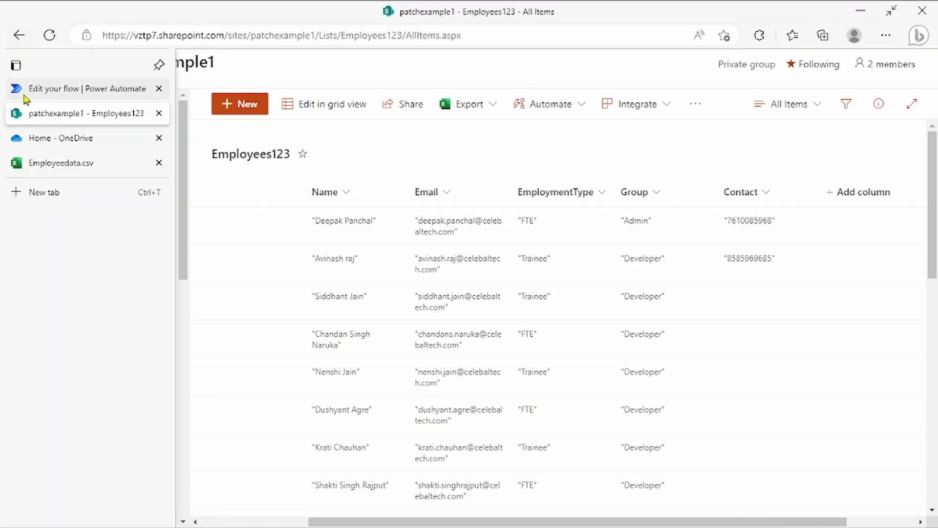
# - Return to the Power Automate flow, run it with its OneDrive for Business and SharePoint connections, and dismiss the run confirmation
pyautogui.click(25, 97)
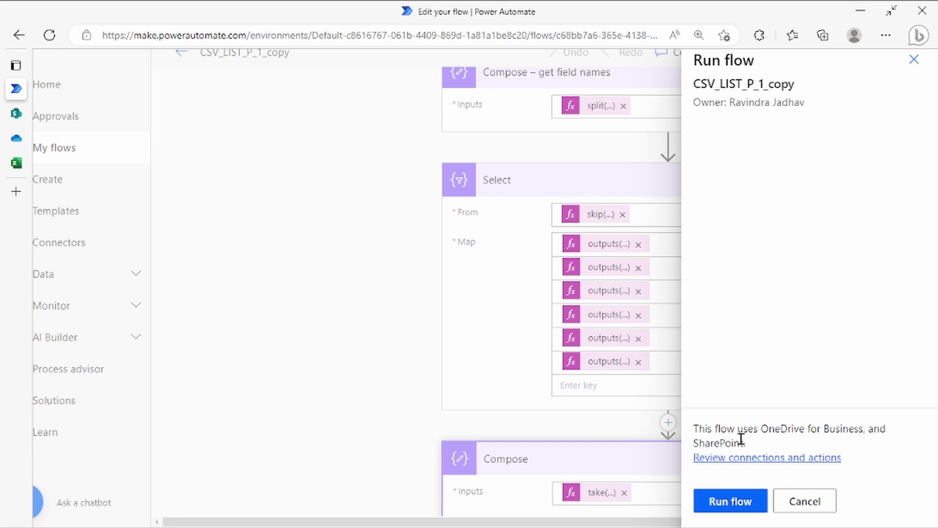
pyautogui.click(730, 501)
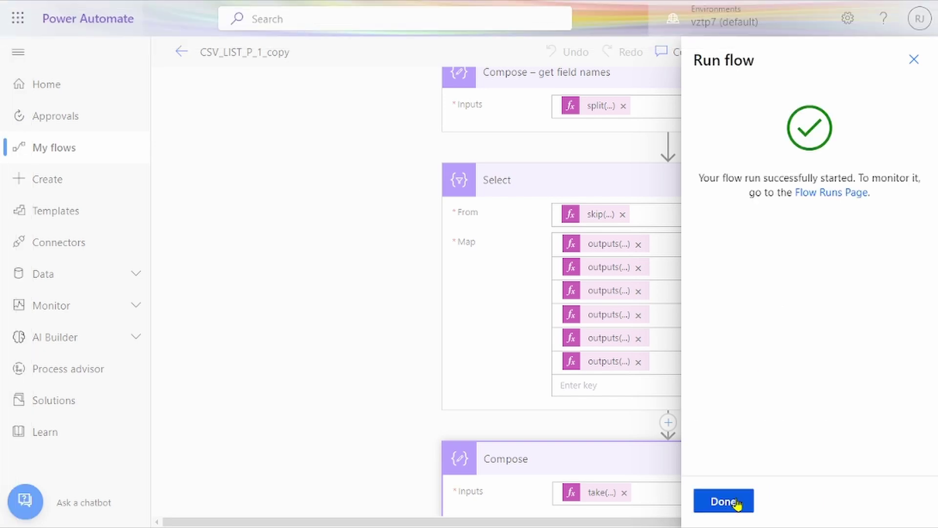
pyautogui.click(725, 501)
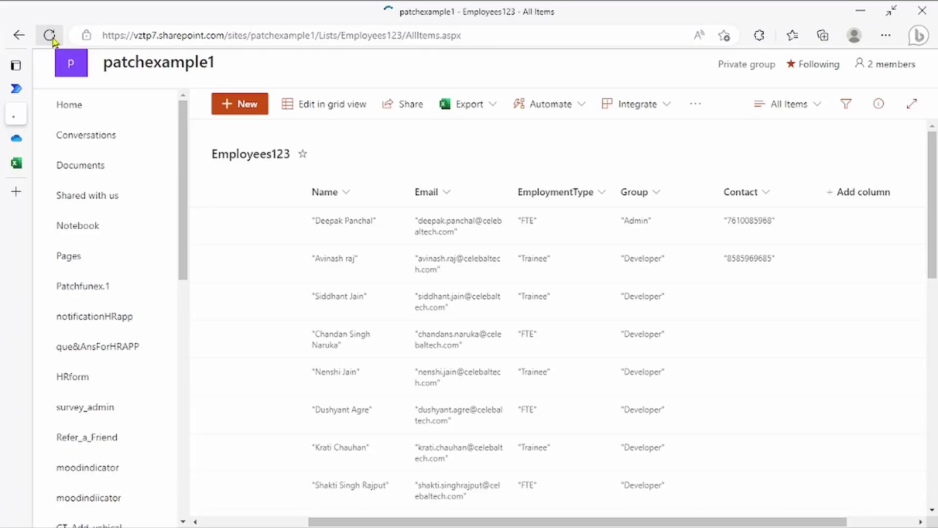
# - Reload the Employees123 list in SharePoint and check the Contact column across all items down to the last row
pyautogui.click(49, 36)
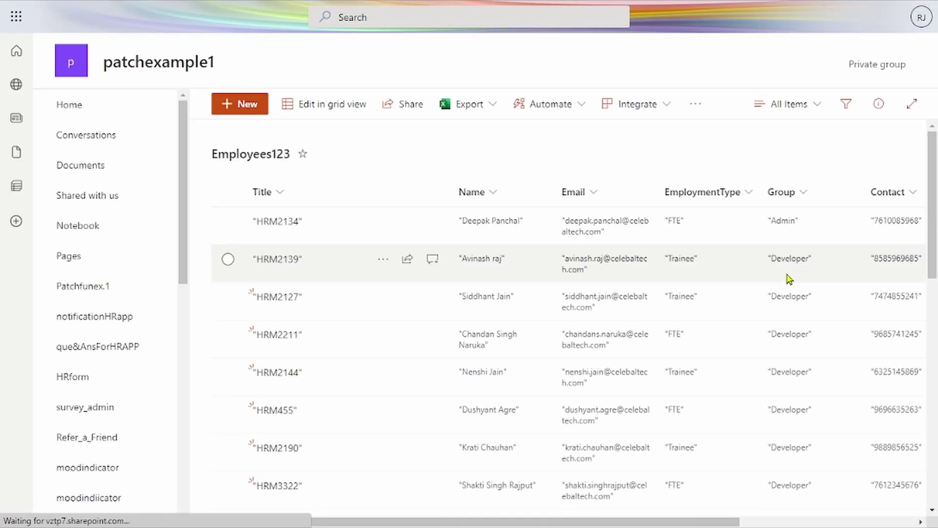
pyautogui.hscroll(3, 785, 277)
pyautogui.scroll(-5, 752, 411)
pyautogui.scroll(-4, 724, 413)
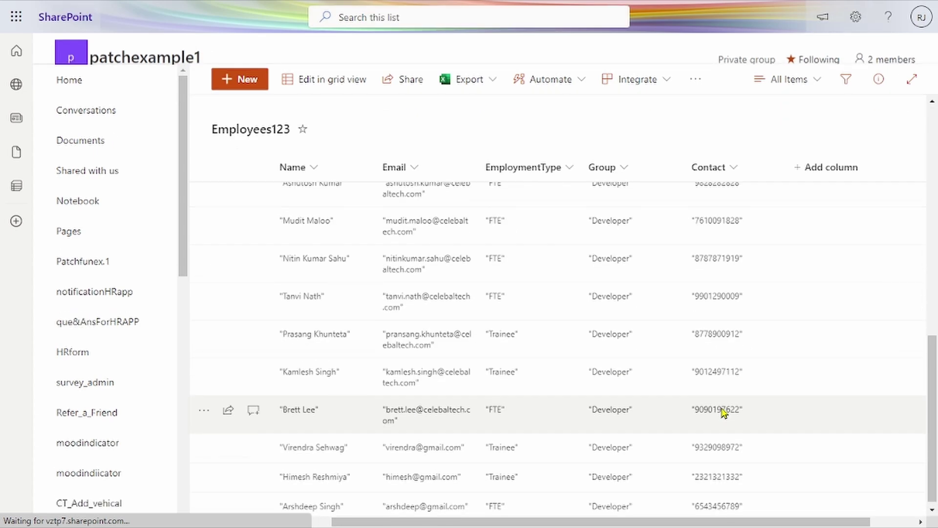
pyautogui.scroll(8, 722, 411)
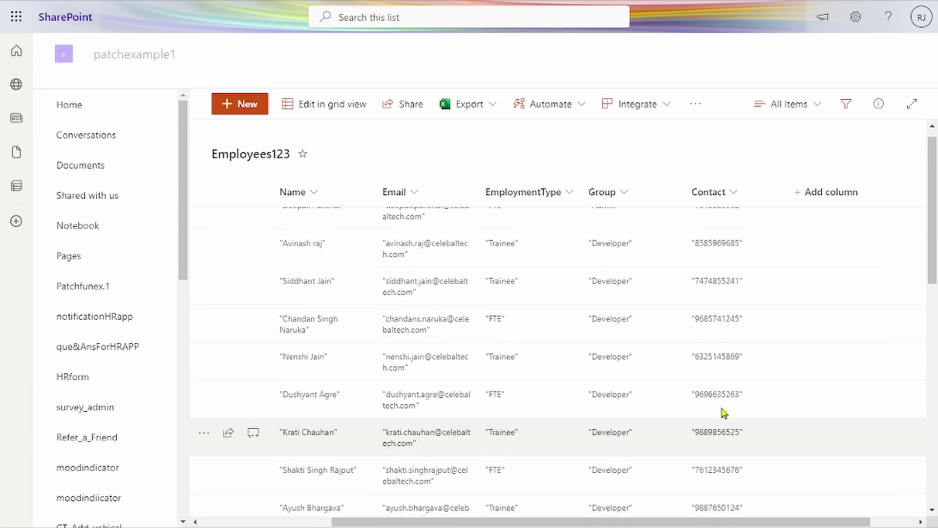